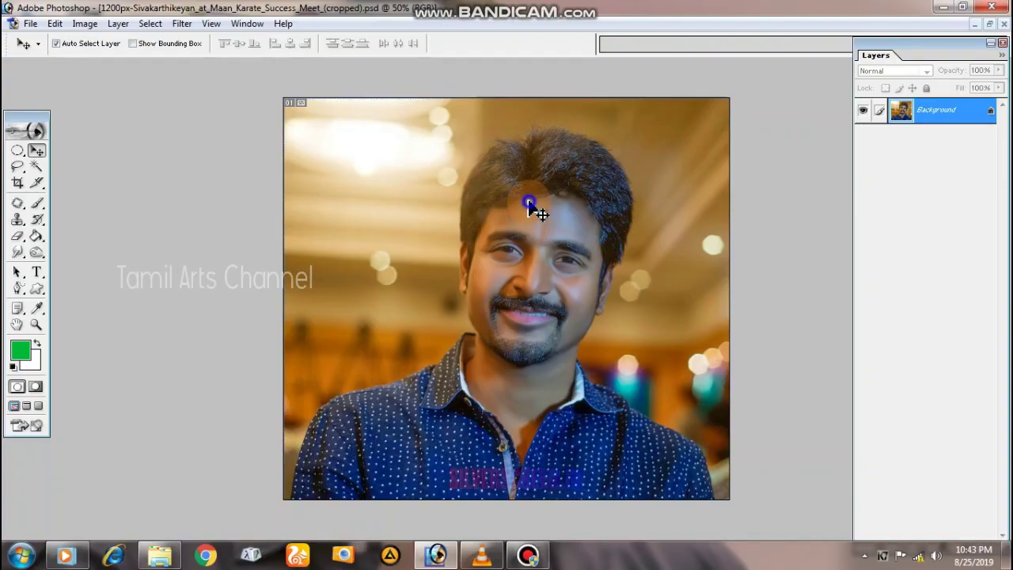
- Switch to the Smudge tool and swap the 175 px round brush for the 11 px scattered-dot preset
{"action": "left_click", "coordinate": [16, 253]}
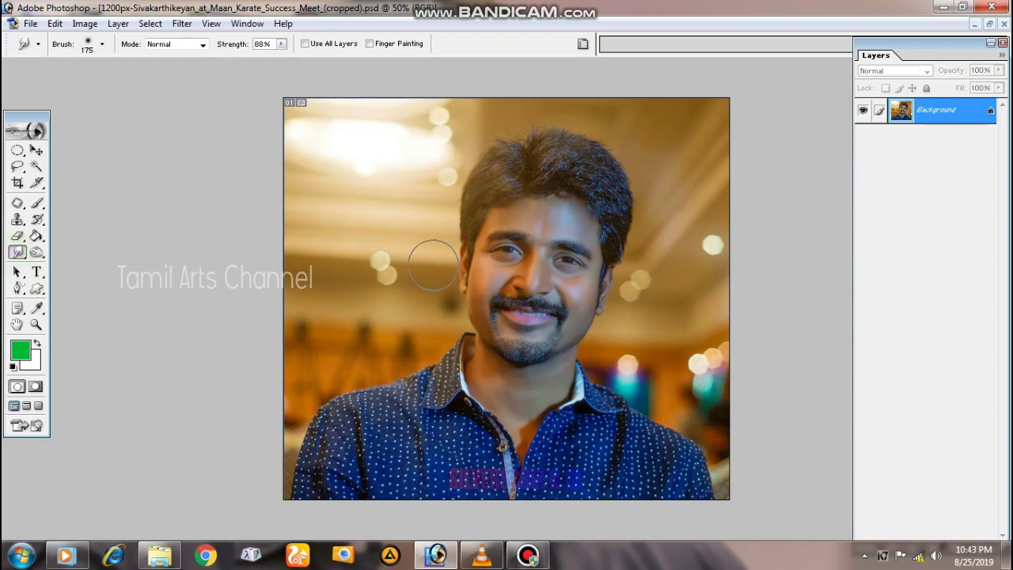
{"action": "right_click", "coordinate": [586, 233]}
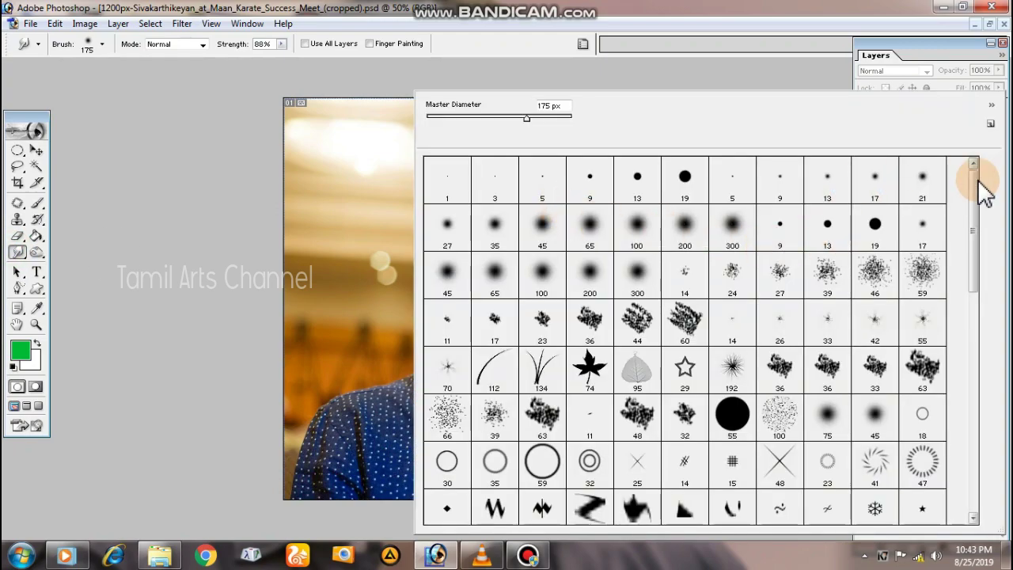
{"action": "left_click_drag", "start_coordinate": [978, 191], "coordinate": [977, 321]}
{"action": "left_click", "coordinate": [685, 250]}
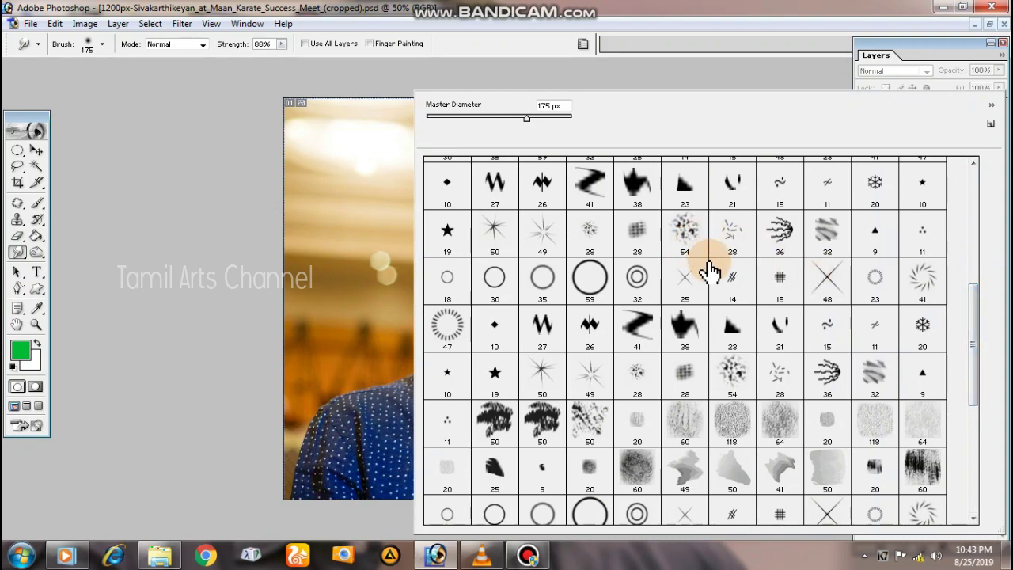
{"action": "left_click", "coordinate": [731, 255]}
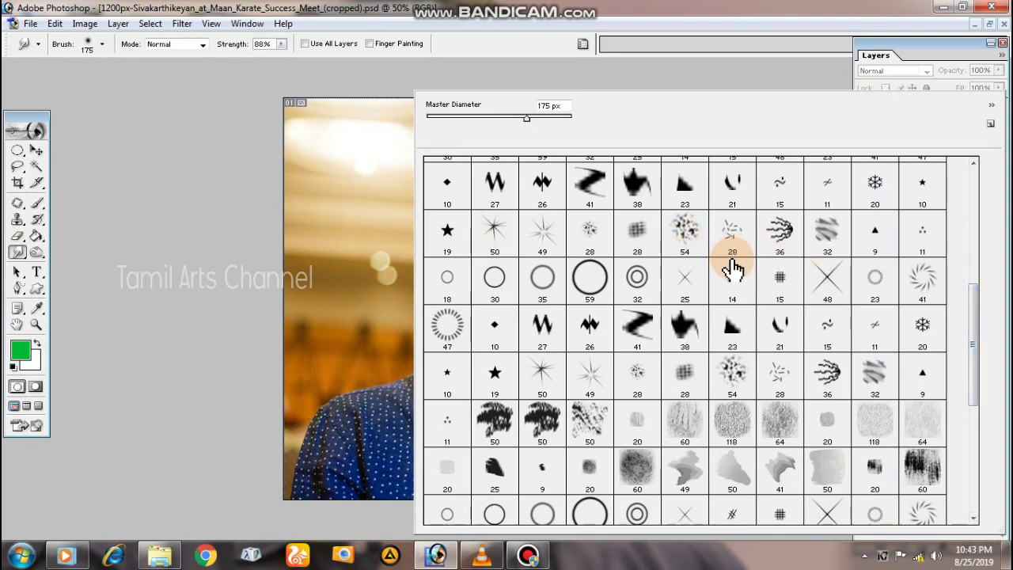
{"action": "left_click", "coordinate": [874, 238]}
{"action": "left_click", "coordinate": [910, 242]}
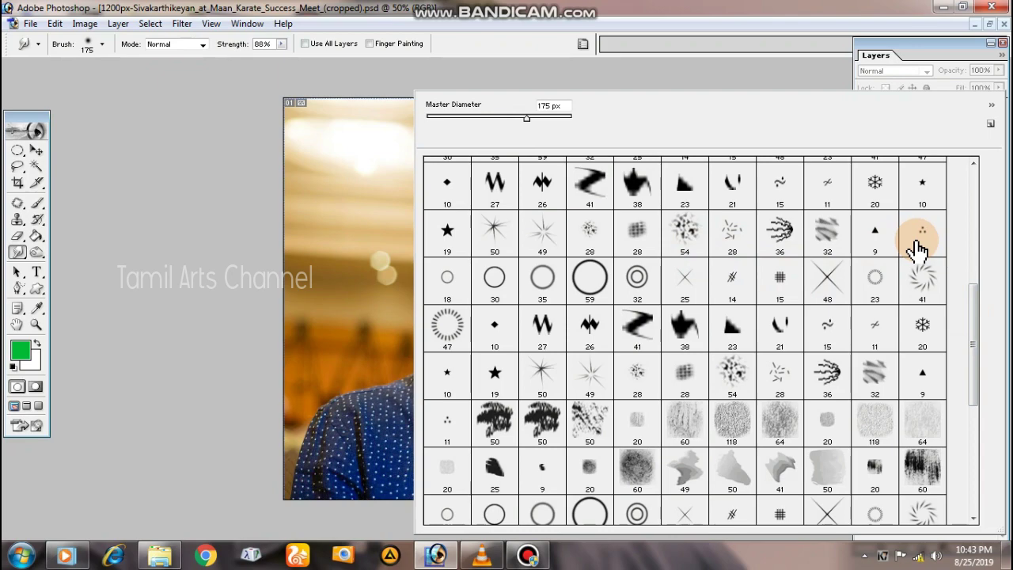
{"action": "left_click", "coordinate": [909, 243]}
{"action": "left_click", "coordinate": [918, 242]}
{"action": "left_click", "coordinate": [918, 242]}
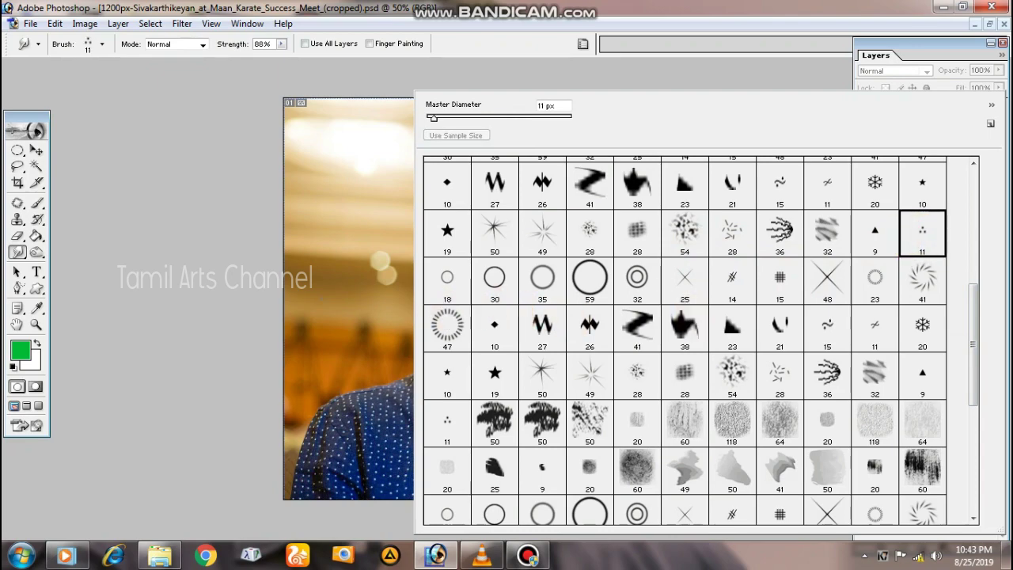
{"action": "key", "text": "Return"}
{"action": "scroll", "coordinate": [558, 210], "scroll_direction": "up", "scroll_amount": 1}
- Zoom in to 200% and lower smudge strength from 88% to 85% with a 10 px tip
{"action": "scroll", "coordinate": [558, 210], "scroll_direction": "up", "scroll_amount": 1}
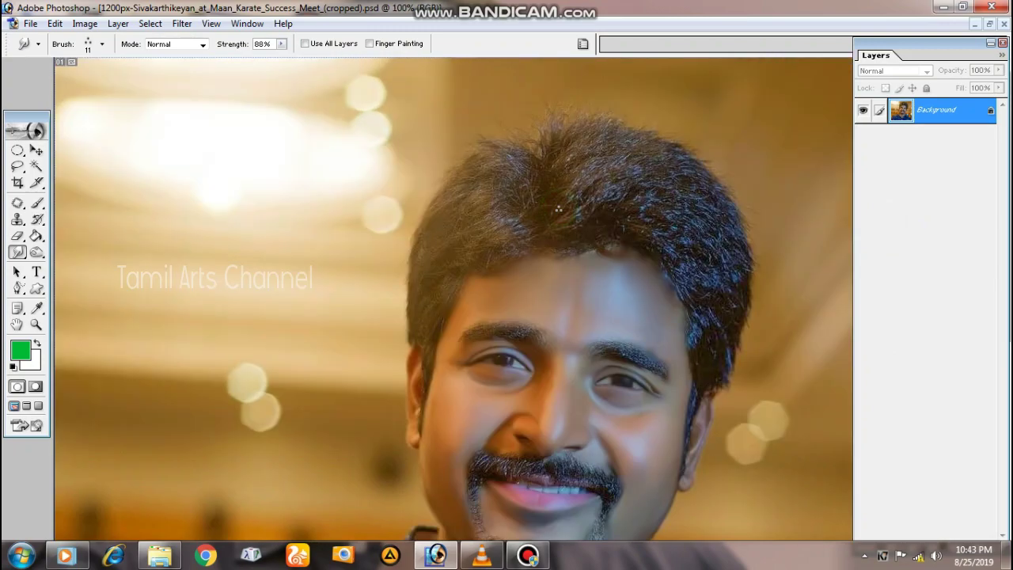
{"action": "scroll", "coordinate": [559, 210], "scroll_direction": "up", "scroll_amount": 1}
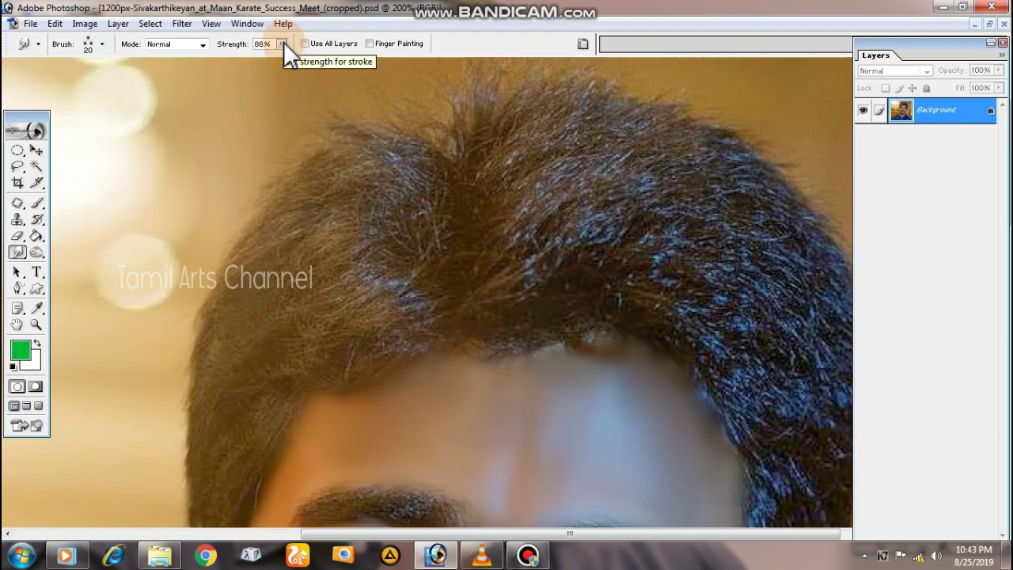
{"action": "left_click_drag", "start_coordinate": [283, 44], "coordinate": [281, 44]}
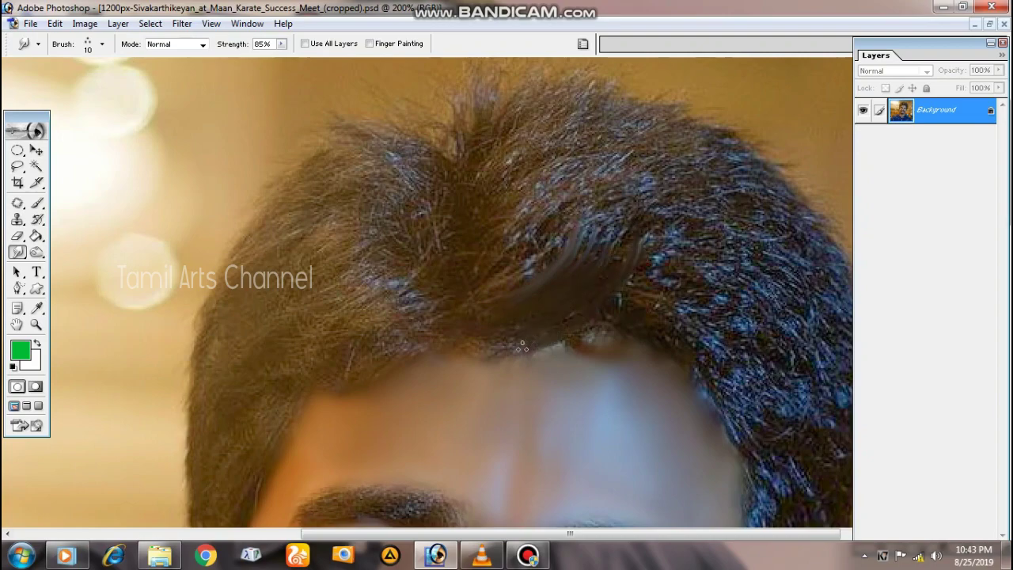
- Zoom in on the hair and smear the central strands up and to the right
{"action": "left_click", "coordinate": [597, 185], "text": "ctrl"}
{"action": "left_click_drag", "start_coordinate": [371, 402], "coordinate": [428, 349]}
{"action": "mouse_move", "coordinate": [372, 396]}
{"action": "left_mouse_down"}
{"action": "mouse_move", "coordinate": [444, 325]}
{"action": "mouse_move", "coordinate": [475, 316]}
{"action": "left_mouse_up"}
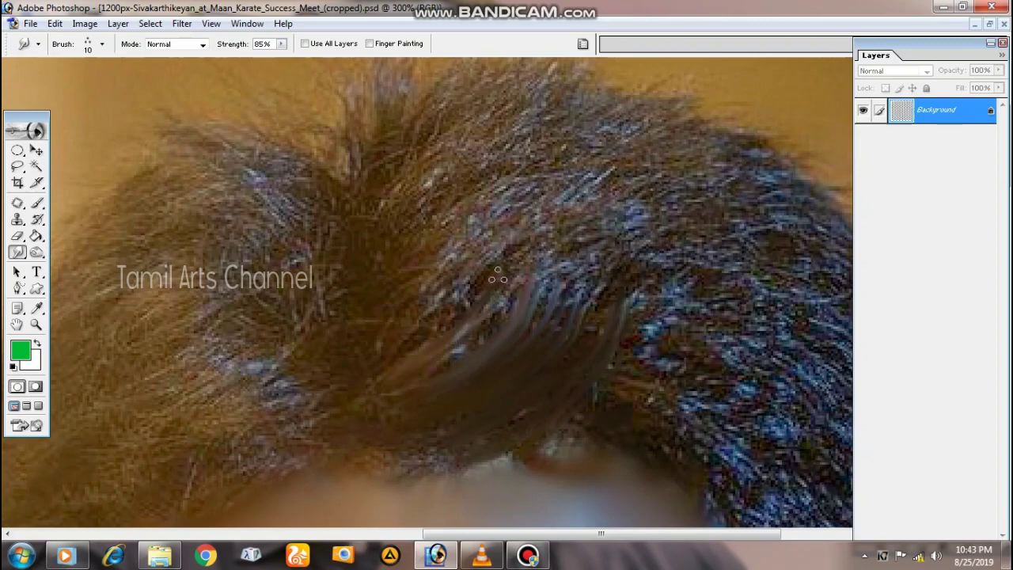
{"action": "left_click_drag", "start_coordinate": [406, 379], "coordinate": [509, 266]}
{"action": "left_click_drag", "start_coordinate": [402, 401], "coordinate": [558, 238]}
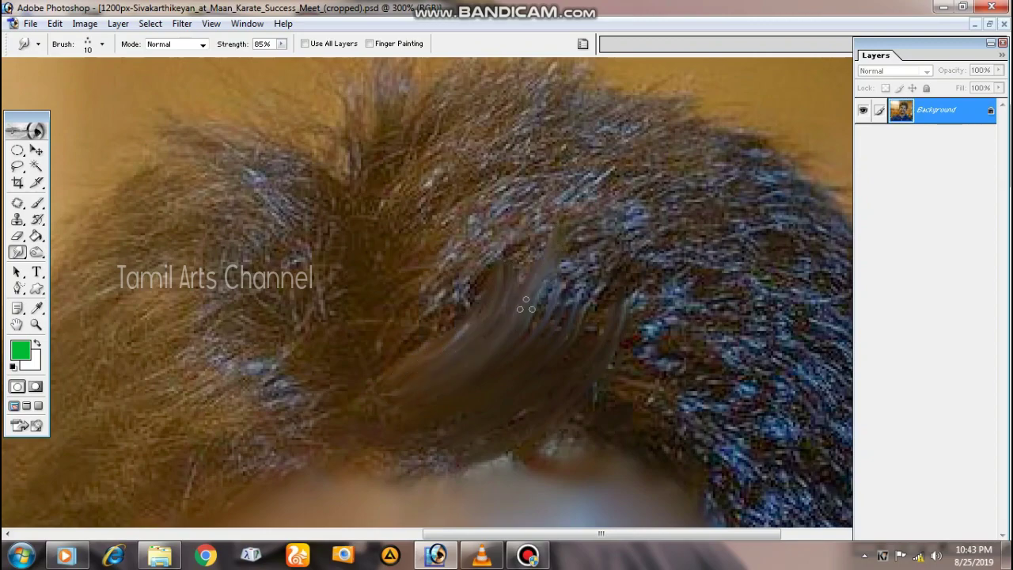
{"action": "left_click_drag", "start_coordinate": [467, 373], "coordinate": [590, 233]}
{"action": "left_click_drag", "start_coordinate": [462, 398], "coordinate": [600, 253]}
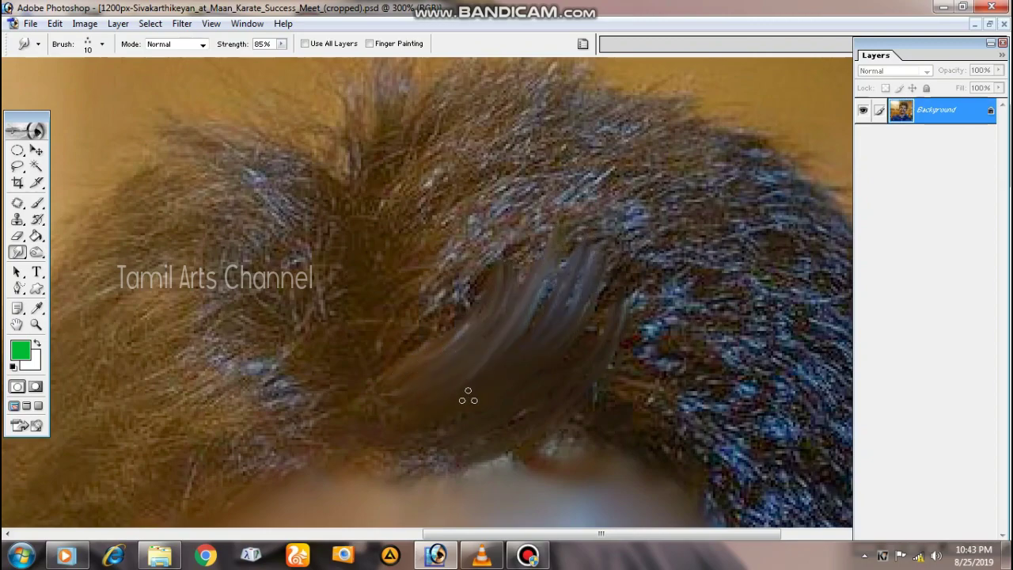
{"action": "left_click_drag", "start_coordinate": [464, 395], "coordinate": [606, 245]}
{"action": "left_click_drag", "start_coordinate": [467, 399], "coordinate": [621, 261]}
- Drag the brown smear rightward and upward into the blue hair
{"action": "mouse_move", "coordinate": [486, 415]}
{"action": "left_mouse_down"}
{"action": "mouse_move", "coordinate": [655, 261]}
{"action": "mouse_move", "coordinate": [663, 317]}
{"action": "left_mouse_up"}
{"action": "left_click_drag", "start_coordinate": [491, 435], "coordinate": [665, 298]}
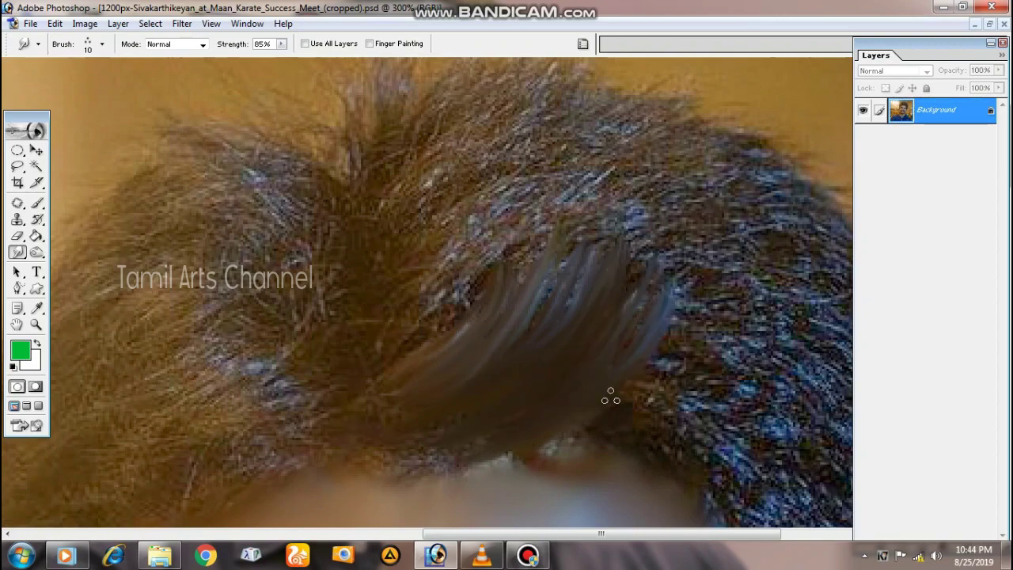
{"action": "left_click_drag", "start_coordinate": [606, 396], "coordinate": [685, 311]}
{"action": "mouse_move", "coordinate": [568, 423]}
{"action": "left_mouse_down"}
{"action": "mouse_move", "coordinate": [706, 333]}
{"action": "mouse_move", "coordinate": [666, 334]}
{"action": "left_mouse_up"}
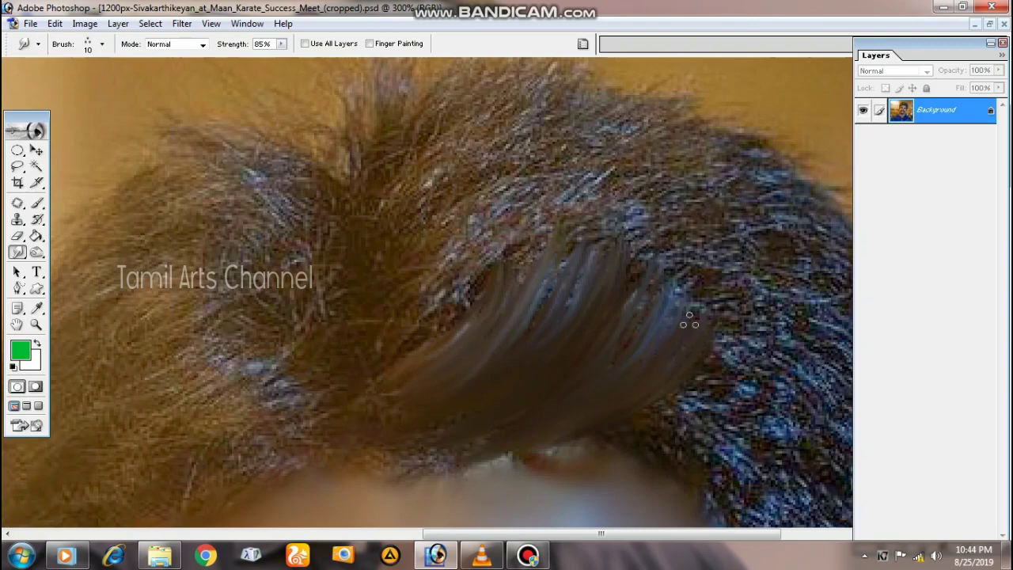
{"action": "mouse_move", "coordinate": [609, 383]}
{"action": "left_mouse_down"}
{"action": "mouse_move", "coordinate": [663, 284]}
{"action": "mouse_move", "coordinate": [684, 289]}
{"action": "left_mouse_up"}
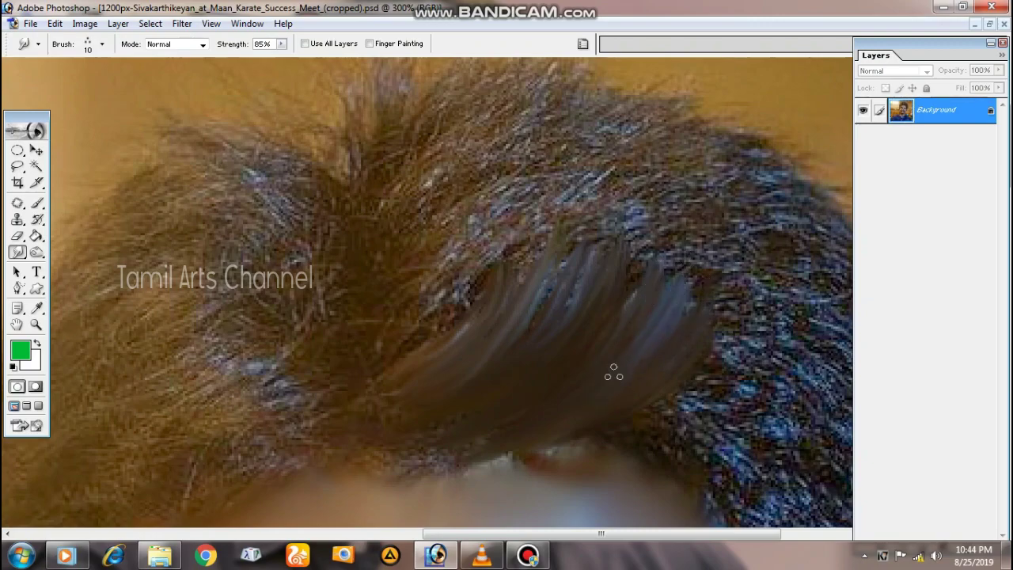
{"action": "left_click_drag", "start_coordinate": [634, 311], "coordinate": [657, 231]}
{"action": "left_click_drag", "start_coordinate": [552, 380], "coordinate": [627, 223]}
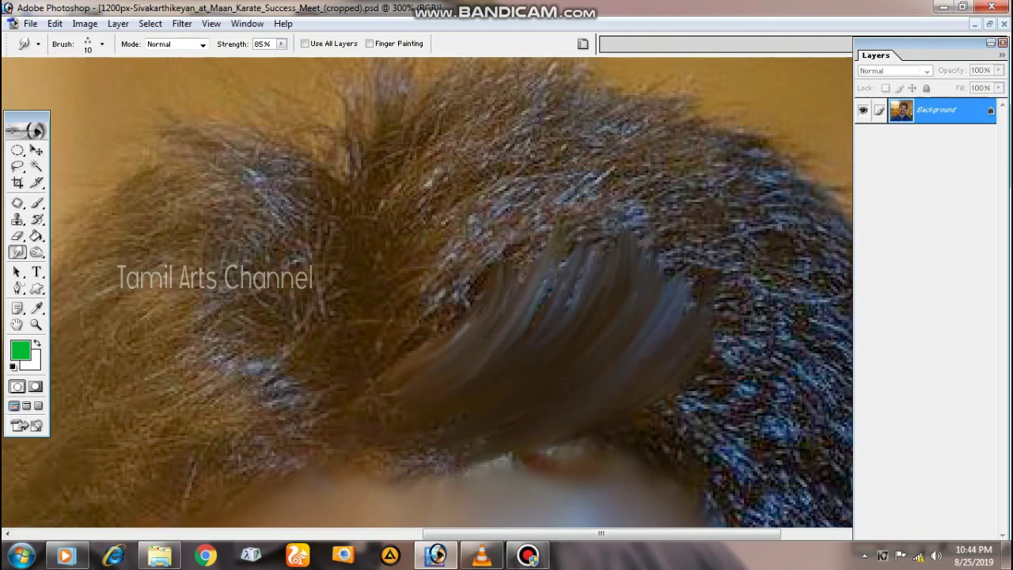
{"action": "left_click_drag", "start_coordinate": [520, 344], "coordinate": [618, 210]}
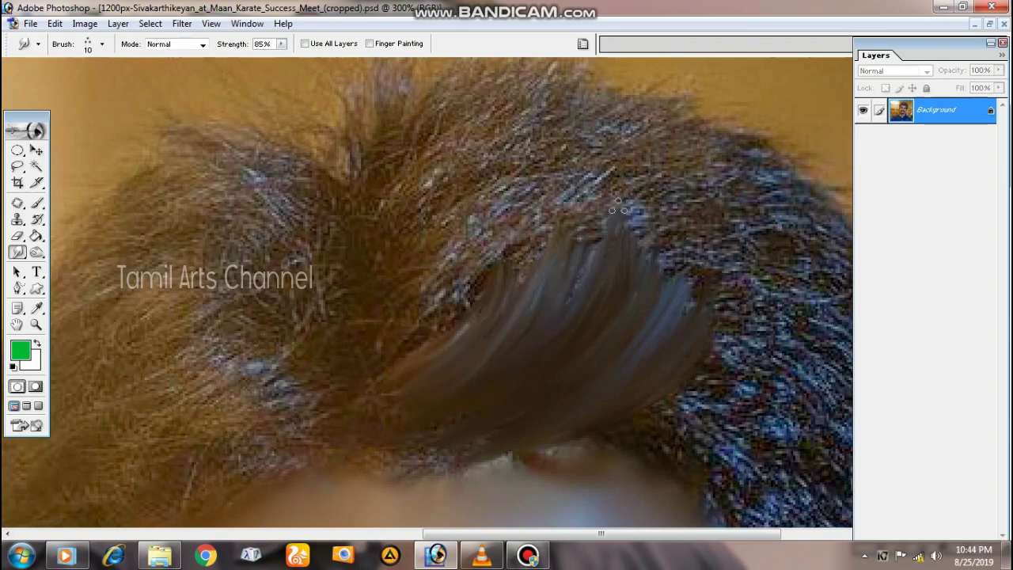
{"action": "left_click_drag", "start_coordinate": [573, 294], "coordinate": [596, 198]}
{"action": "left_click_drag", "start_coordinate": [464, 327], "coordinate": [543, 309]}
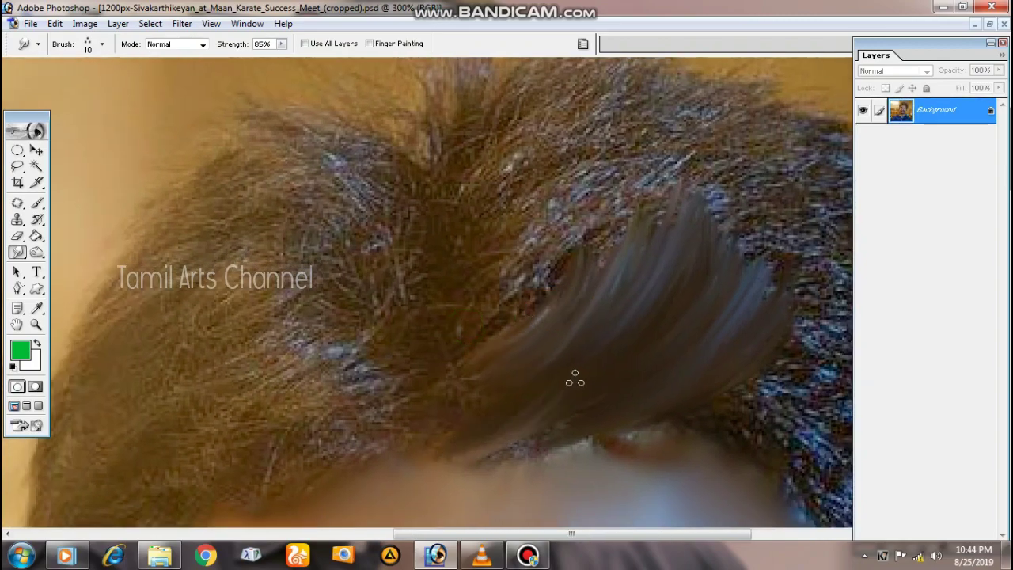
- Smooth the hair below the smear and more of the textured strands
{"action": "left_click_drag", "start_coordinate": [515, 447], "coordinate": [598, 391]}
{"action": "left_click_drag", "start_coordinate": [491, 402], "coordinate": [508, 424]}
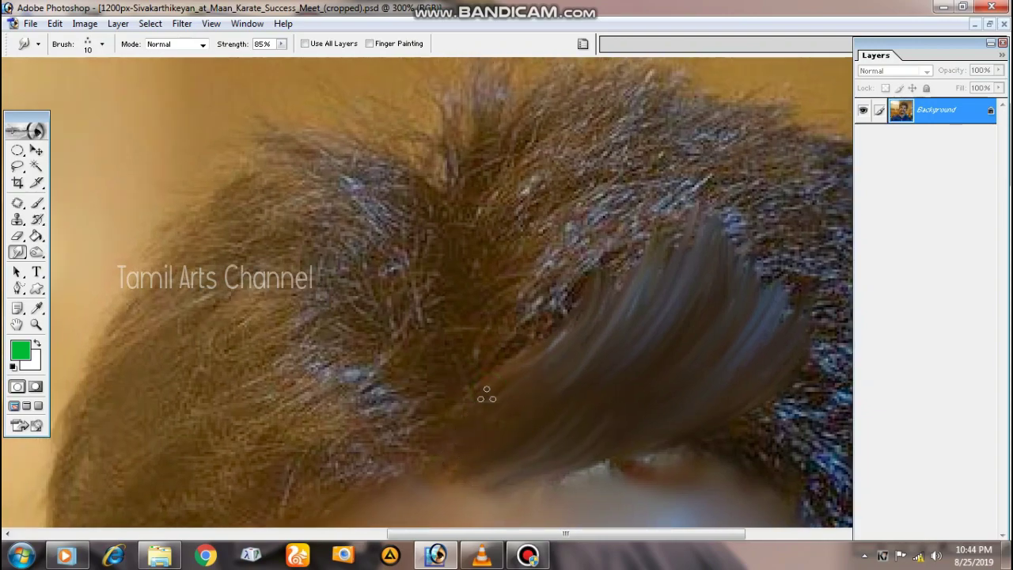
{"action": "left_click_drag", "start_coordinate": [474, 379], "coordinate": [579, 236]}
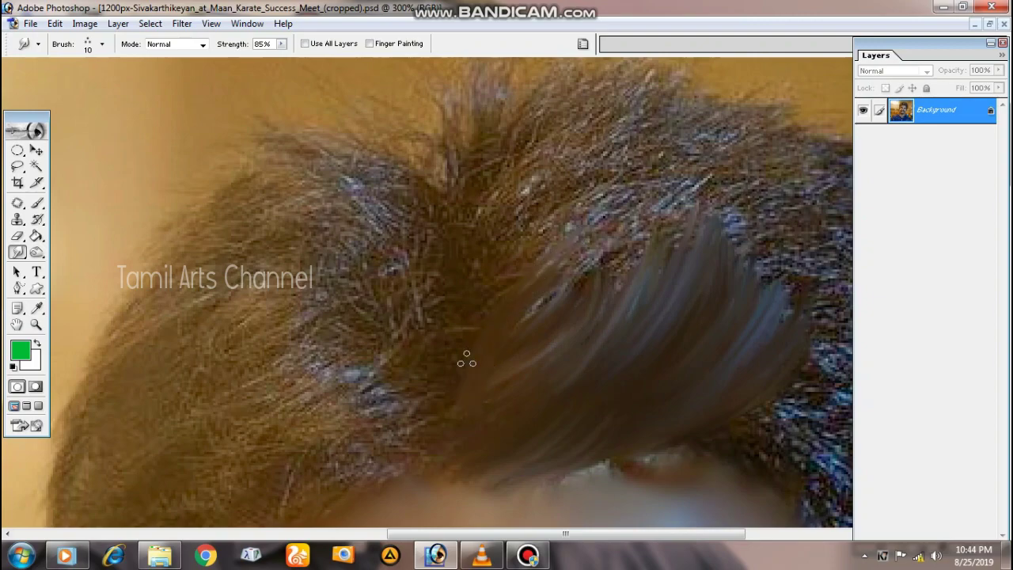
{"action": "left_click_drag", "start_coordinate": [467, 360], "coordinate": [570, 230]}
{"action": "left_click_drag", "start_coordinate": [523, 198], "coordinate": [473, 283]}
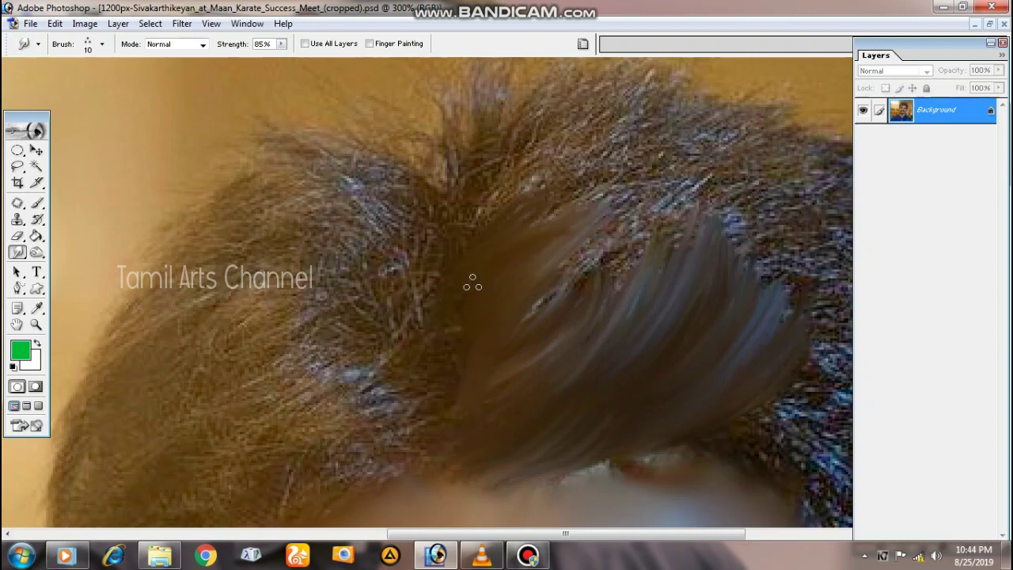
{"action": "mouse_move", "coordinate": [543, 219]}
{"action": "left_mouse_down"}
{"action": "mouse_move", "coordinate": [444, 298]}
{"action": "mouse_move", "coordinate": [543, 166]}
{"action": "mouse_move", "coordinate": [493, 154]}
{"action": "mouse_move", "coordinate": [469, 167]}
{"action": "mouse_move", "coordinate": [609, 147]}
{"action": "mouse_move", "coordinate": [631, 167]}
{"action": "left_mouse_up"}
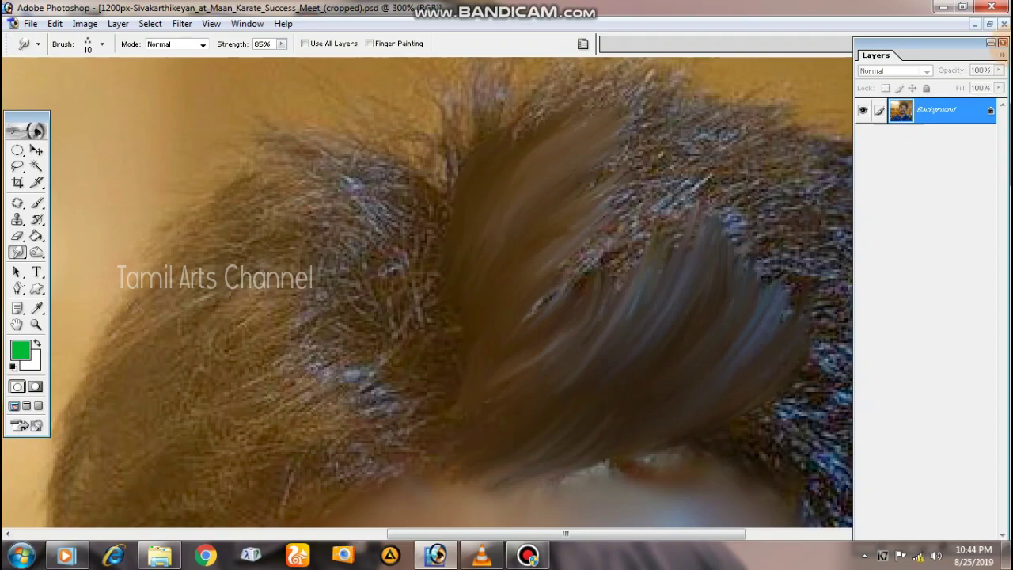
- Spread the smooth smear over the upper-right blue hair toward its right edge
{"action": "mouse_move", "coordinate": [560, 291]}
{"action": "left_mouse_down"}
{"action": "mouse_move", "coordinate": [630, 226]}
{"action": "mouse_move", "coordinate": [669, 154]}
{"action": "left_mouse_up"}
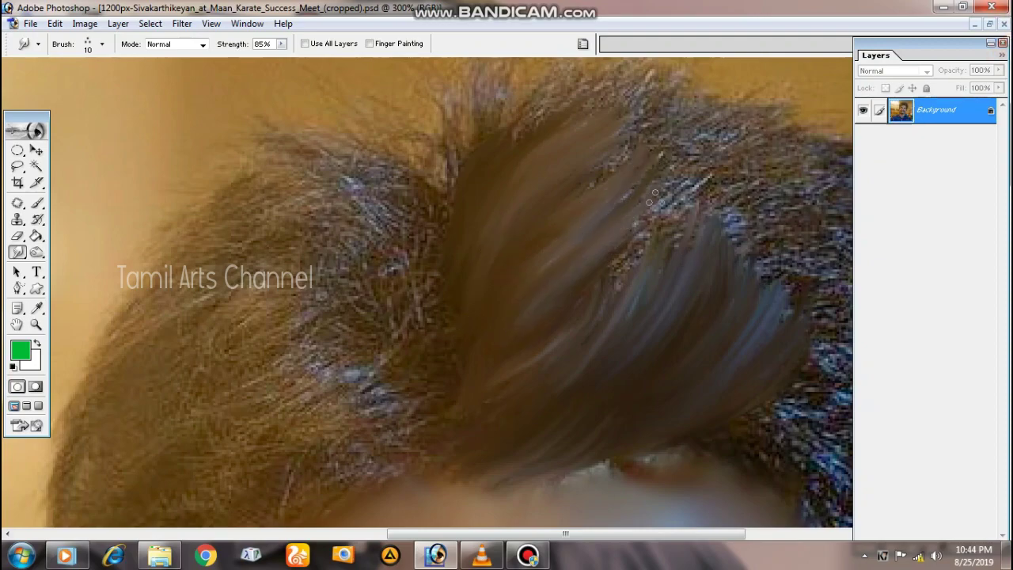
{"action": "left_click_drag", "start_coordinate": [654, 192], "coordinate": [577, 319]}
{"action": "mouse_move", "coordinate": [691, 195]}
{"action": "left_mouse_down"}
{"action": "mouse_move", "coordinate": [628, 246]}
{"action": "mouse_move", "coordinate": [645, 228]}
{"action": "left_mouse_up"}
{"action": "mouse_move", "coordinate": [640, 305]}
{"action": "left_mouse_down"}
{"action": "mouse_move", "coordinate": [673, 204]}
{"action": "mouse_move", "coordinate": [685, 234]}
{"action": "mouse_move", "coordinate": [673, 329]}
{"action": "mouse_move", "coordinate": [732, 245]}
{"action": "left_mouse_up"}
{"action": "mouse_move", "coordinate": [716, 341]}
{"action": "left_mouse_down"}
{"action": "mouse_move", "coordinate": [740, 309]}
{"action": "mouse_move", "coordinate": [728, 350]}
{"action": "mouse_move", "coordinate": [766, 225]}
{"action": "mouse_move", "coordinate": [749, 258]}
{"action": "left_mouse_up"}
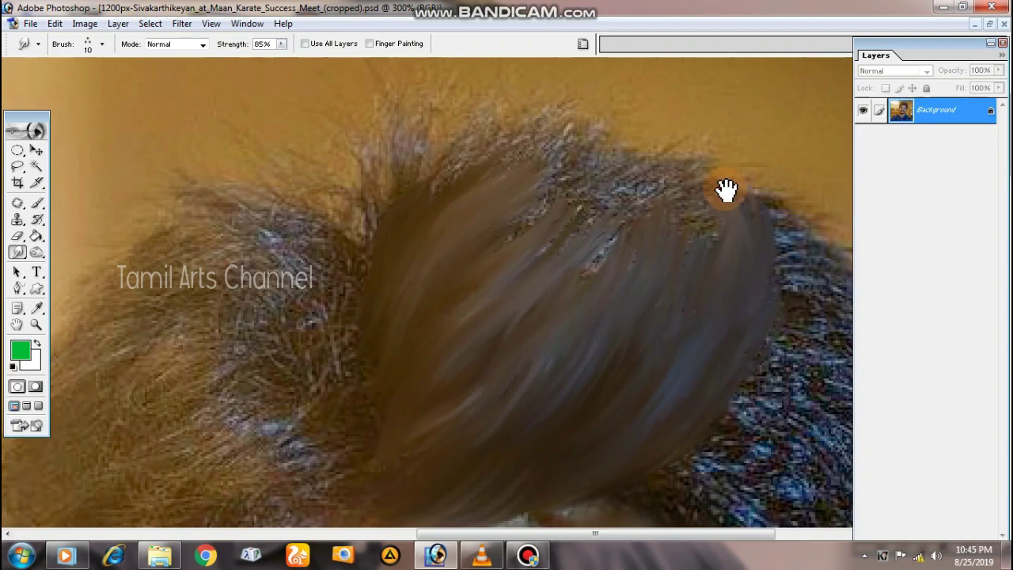
- Smooth the textured strands along the crown's upper edge into brown strokes
{"action": "left_click_drag", "start_coordinate": [728, 190], "coordinate": [736, 230]}
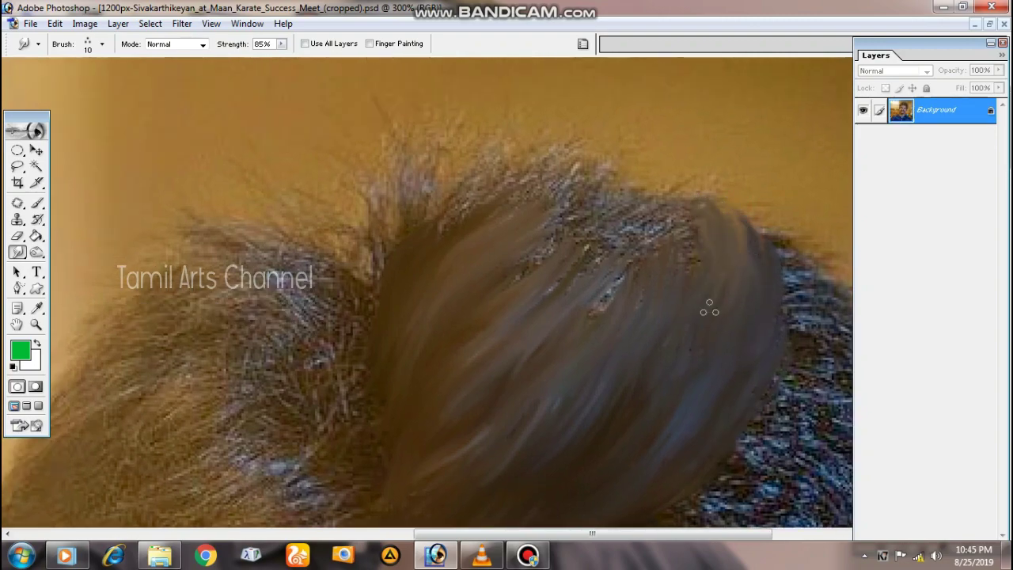
{"action": "mouse_move", "coordinate": [685, 230]}
{"action": "left_mouse_down"}
{"action": "mouse_move", "coordinate": [688, 253]}
{"action": "mouse_move", "coordinate": [641, 230]}
{"action": "mouse_move", "coordinate": [610, 300]}
{"action": "left_mouse_up"}
{"action": "mouse_move", "coordinate": [616, 237]}
{"action": "left_mouse_down"}
{"action": "mouse_move", "coordinate": [601, 187]}
{"action": "mouse_move", "coordinate": [612, 202]}
{"action": "left_mouse_up"}
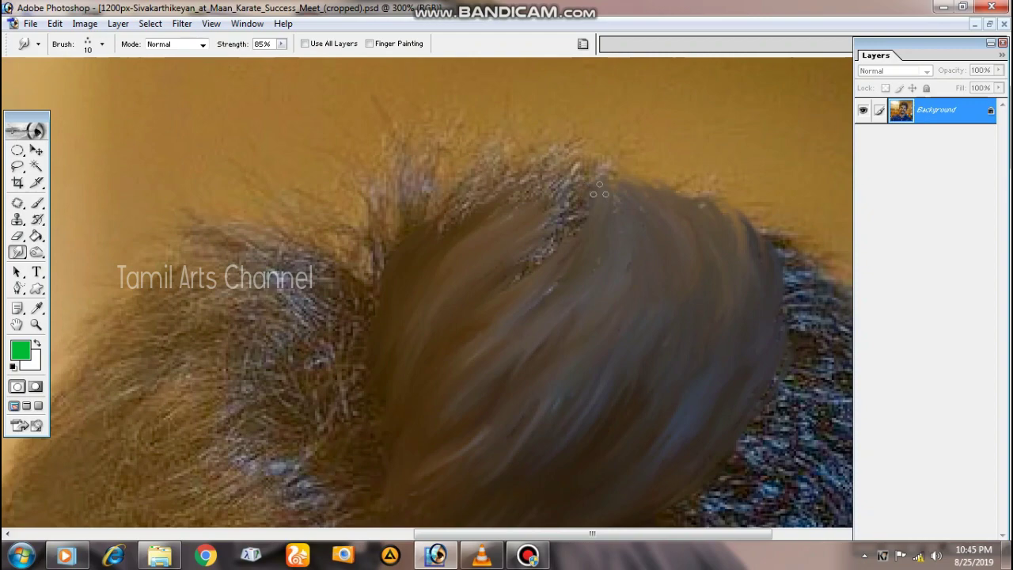
{"action": "left_click_drag", "start_coordinate": [504, 277], "coordinate": [566, 218]}
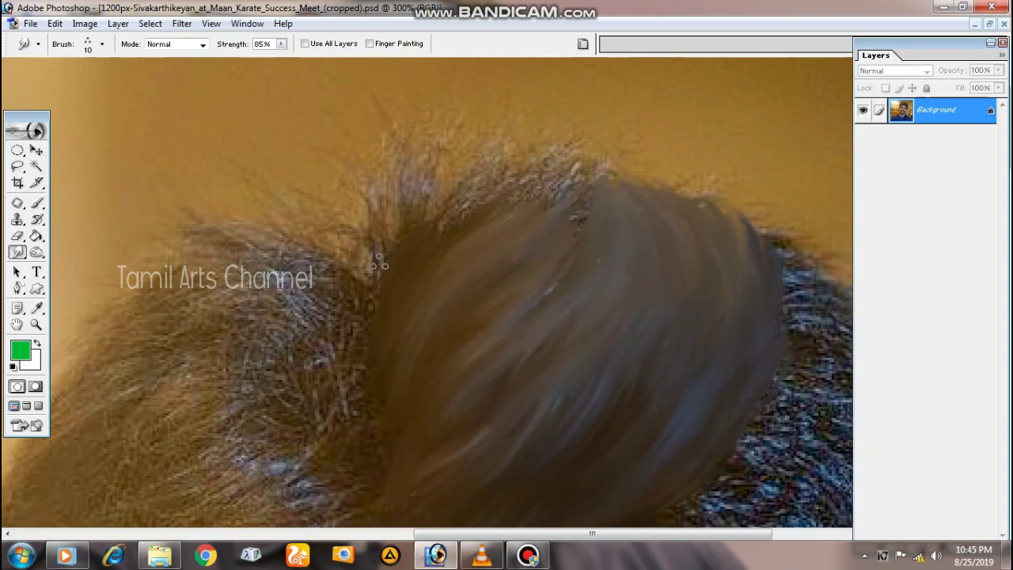
- Smear the upper-left hair and speckled top strands into smooth brown strokes
{"action": "mouse_move", "coordinate": [379, 263]}
{"action": "left_mouse_down"}
{"action": "mouse_move", "coordinate": [392, 213]}
{"action": "mouse_move", "coordinate": [409, 242]}
{"action": "mouse_move", "coordinate": [475, 171]}
{"action": "left_mouse_up"}
{"action": "left_click_drag", "start_coordinate": [443, 225], "coordinate": [428, 245]}
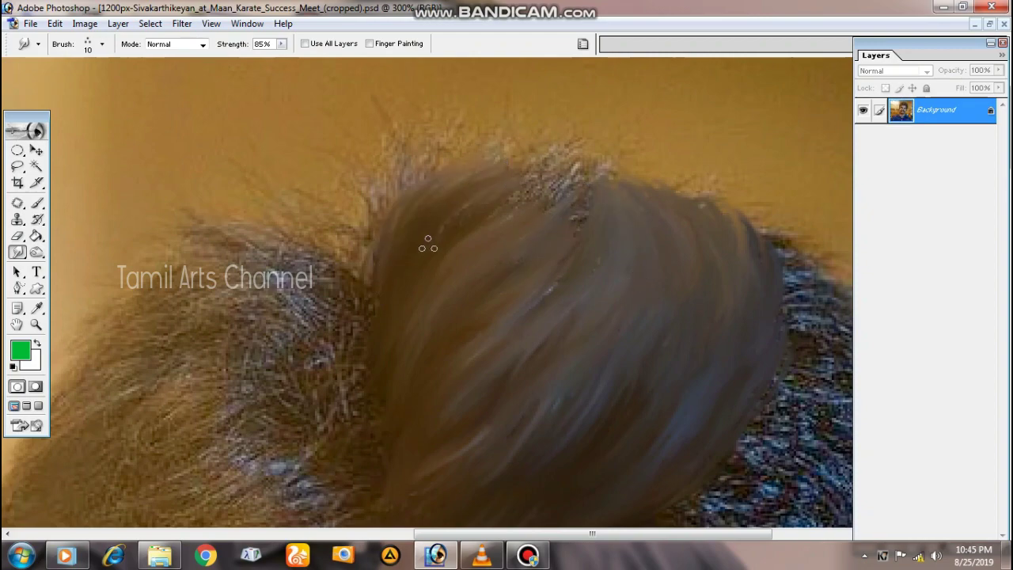
{"action": "mouse_move", "coordinate": [480, 197]}
{"action": "left_mouse_down"}
{"action": "mouse_move", "coordinate": [410, 266]}
{"action": "mouse_move", "coordinate": [392, 162]}
{"action": "left_mouse_up"}
{"action": "left_click_drag", "start_coordinate": [384, 222], "coordinate": [444, 157]}
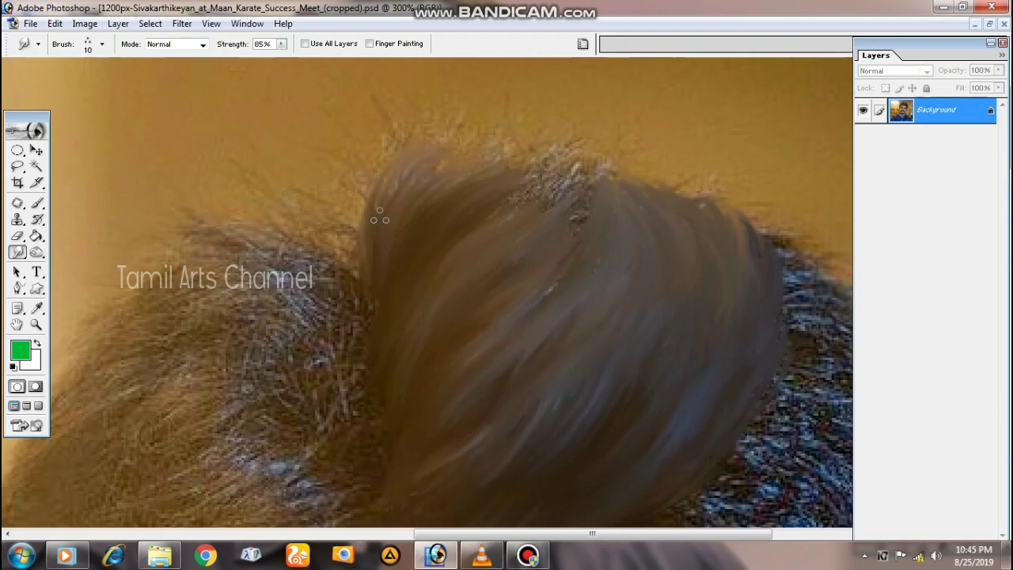
{"action": "mouse_move", "coordinate": [396, 202]}
{"action": "left_mouse_down"}
{"action": "mouse_move", "coordinate": [475, 138]}
{"action": "mouse_move", "coordinate": [443, 194]}
{"action": "mouse_move", "coordinate": [558, 158]}
{"action": "left_mouse_up"}
{"action": "mouse_move", "coordinate": [515, 184]}
{"action": "left_mouse_down"}
{"action": "mouse_move", "coordinate": [574, 159]}
{"action": "mouse_move", "coordinate": [526, 204]}
{"action": "mouse_move", "coordinate": [638, 183]}
{"action": "left_mouse_up"}
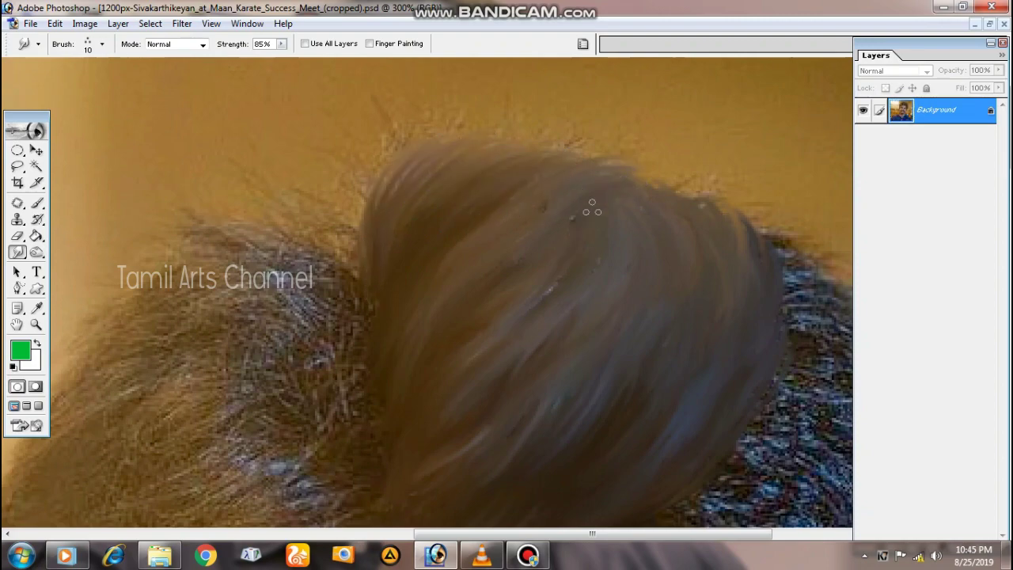
- Zoom in on the hair near the neck and smudge brown tone into the blue hair
{"action": "left_click", "coordinate": [683, 283], "text": "alt"}
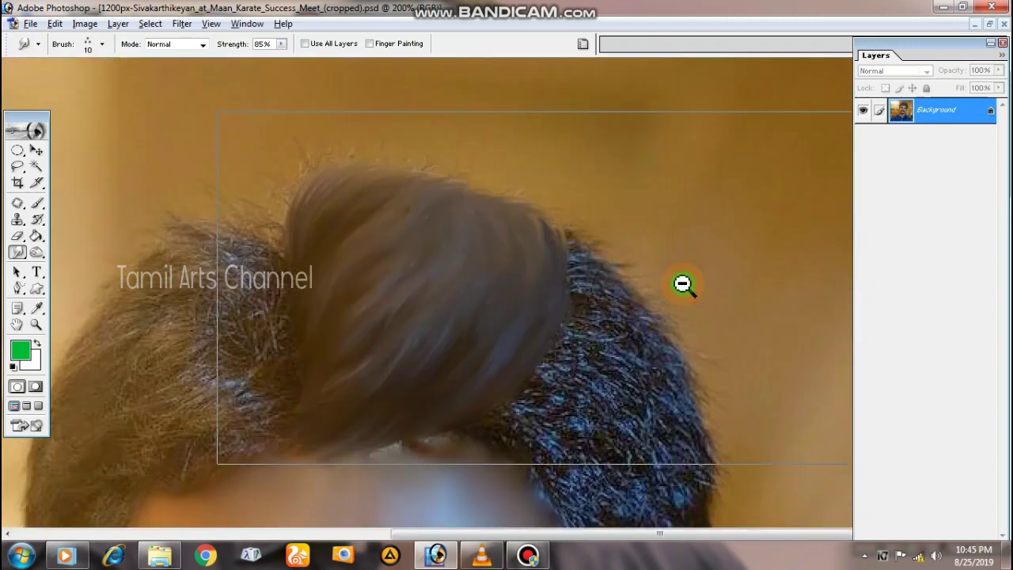
{"action": "left_click", "coordinate": [644, 198], "text": "ctrl"}
{"action": "left_click", "coordinate": [644, 198], "text": "ctrl"}
{"action": "left_click_drag", "start_coordinate": [396, 283], "coordinate": [437, 316]}
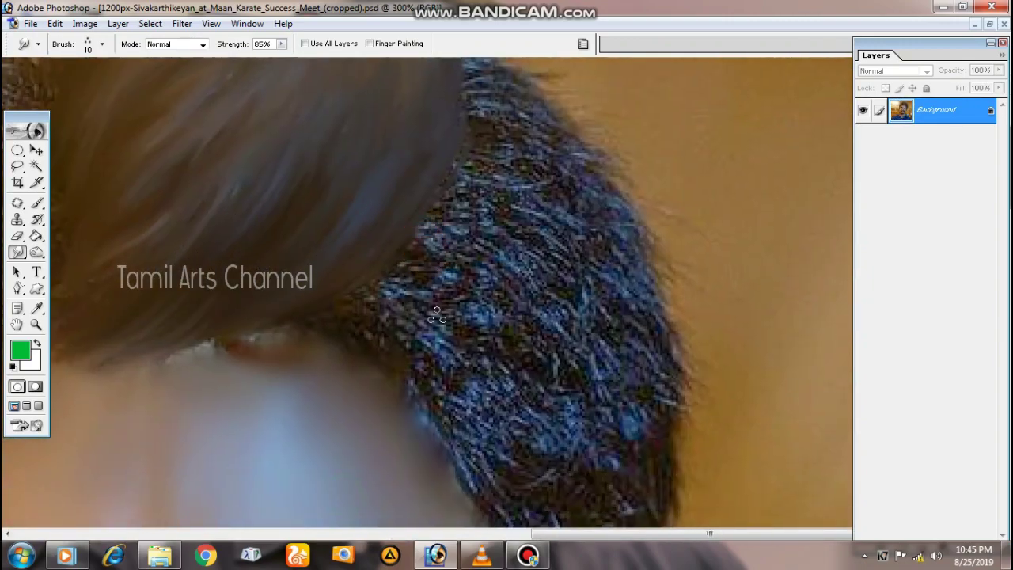
{"action": "left_click_drag", "start_coordinate": [330, 323], "coordinate": [400, 273]}
{"action": "left_click_drag", "start_coordinate": [356, 313], "coordinate": [411, 262]}
{"action": "left_click_drag", "start_coordinate": [353, 333], "coordinate": [443, 281]}
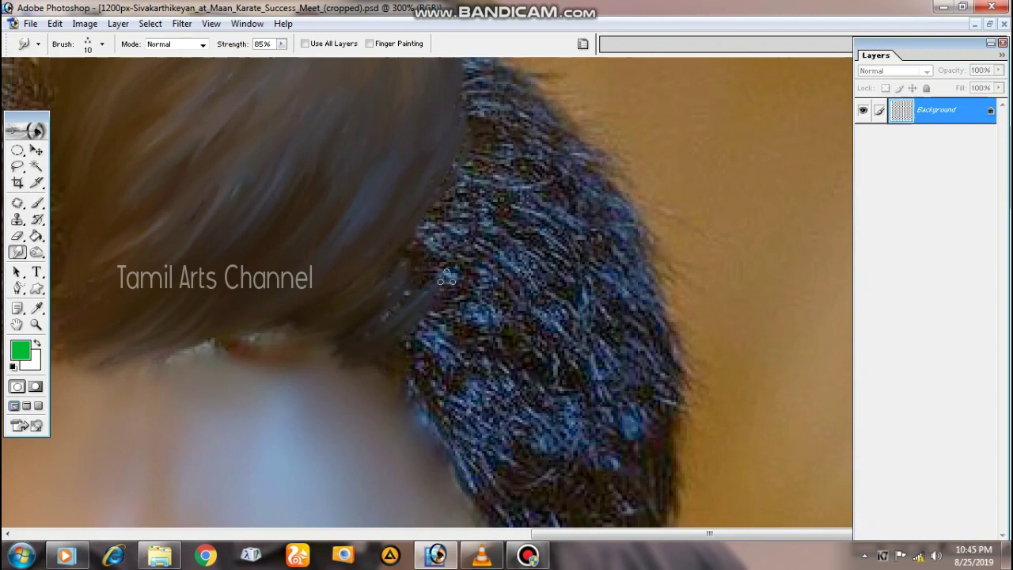
{"action": "left_click_drag", "start_coordinate": [380, 340], "coordinate": [349, 343]}
- Smear the brown-blue hair edge upward with repeated strokes
{"action": "mouse_move", "coordinate": [420, 261]}
{"action": "left_mouse_down"}
{"action": "mouse_move", "coordinate": [459, 190]}
{"action": "mouse_move", "coordinate": [475, 210]}
{"action": "left_mouse_up"}
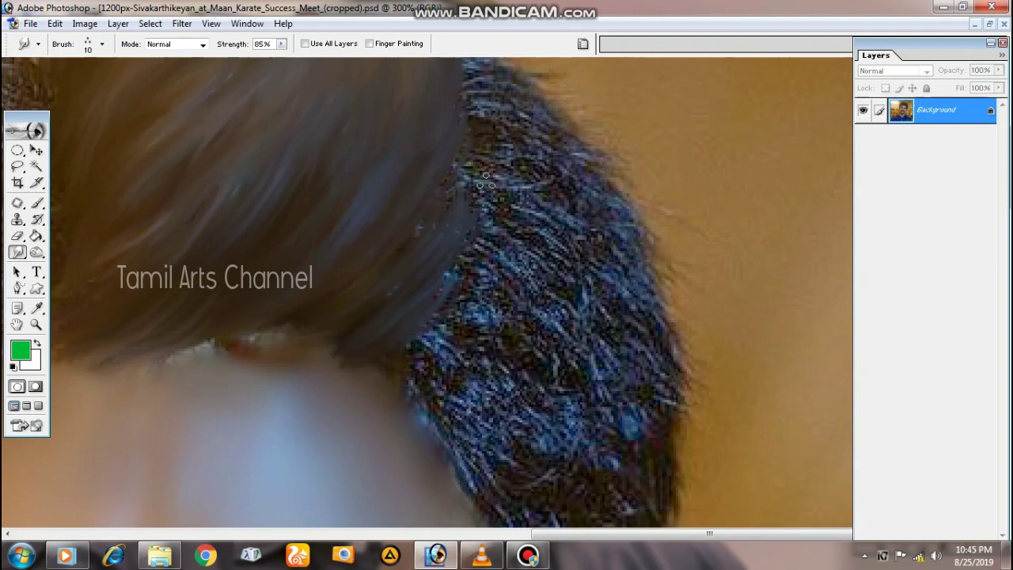
{"action": "left_click_drag", "start_coordinate": [475, 257], "coordinate": [458, 202]}
{"action": "left_click_drag", "start_coordinate": [391, 303], "coordinate": [285, 349]}
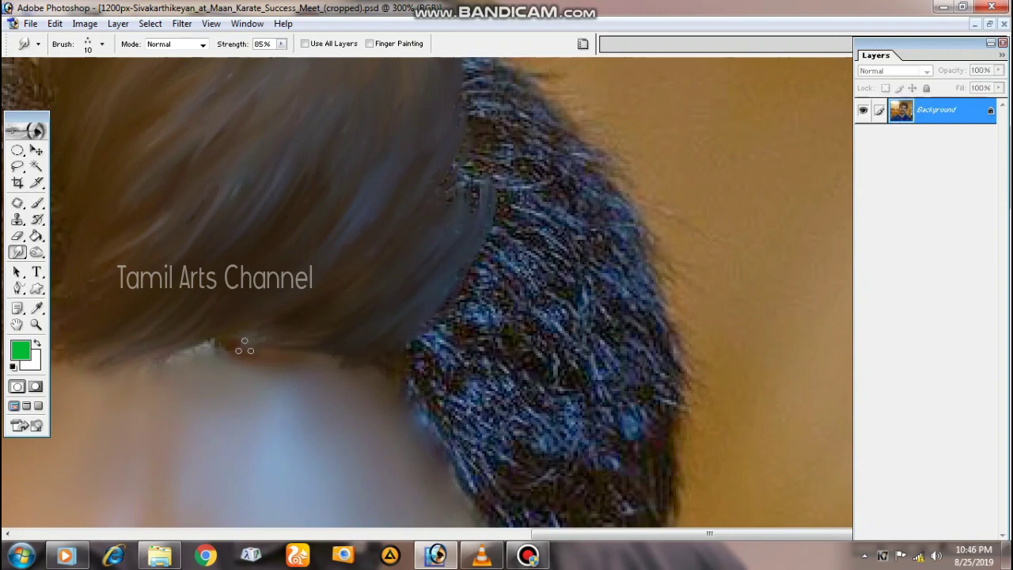
{"action": "left_click_drag", "start_coordinate": [491, 237], "coordinate": [419, 309]}
{"action": "left_click_drag", "start_coordinate": [420, 273], "coordinate": [455, 202]}
{"action": "mouse_move", "coordinate": [416, 253]}
{"action": "left_mouse_down"}
{"action": "mouse_move", "coordinate": [435, 134]}
{"action": "mouse_move", "coordinate": [440, 198]}
{"action": "mouse_move", "coordinate": [400, 95]}
{"action": "mouse_move", "coordinate": [308, 52]}
{"action": "left_mouse_up"}
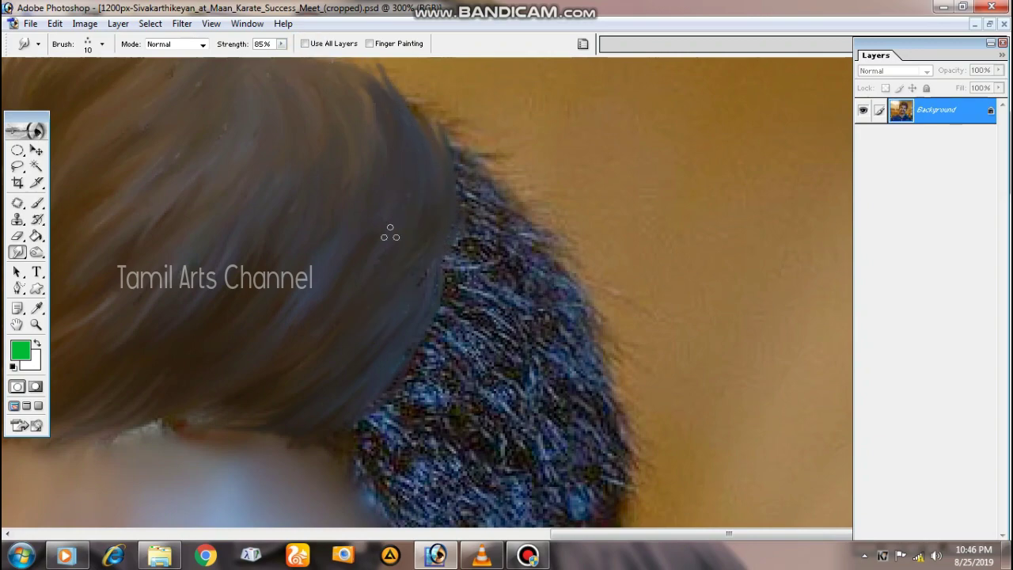
- Blend grey hair tone into the blue hair and smooth the speckled edge texture
{"action": "scroll", "coordinate": [444, 237], "scroll_direction": "down", "scroll_amount": 3}
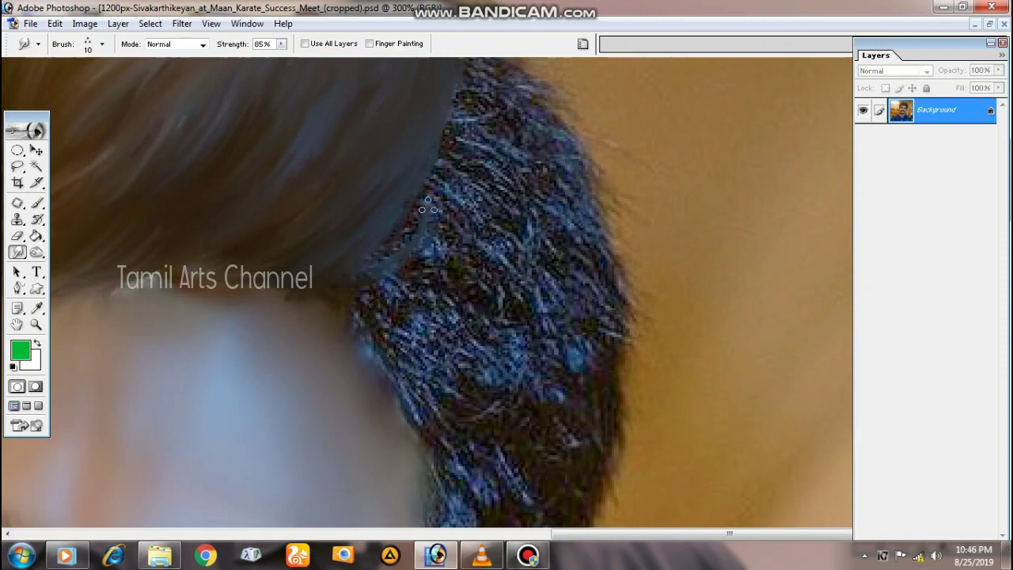
{"action": "left_click_drag", "start_coordinate": [337, 283], "coordinate": [393, 269]}
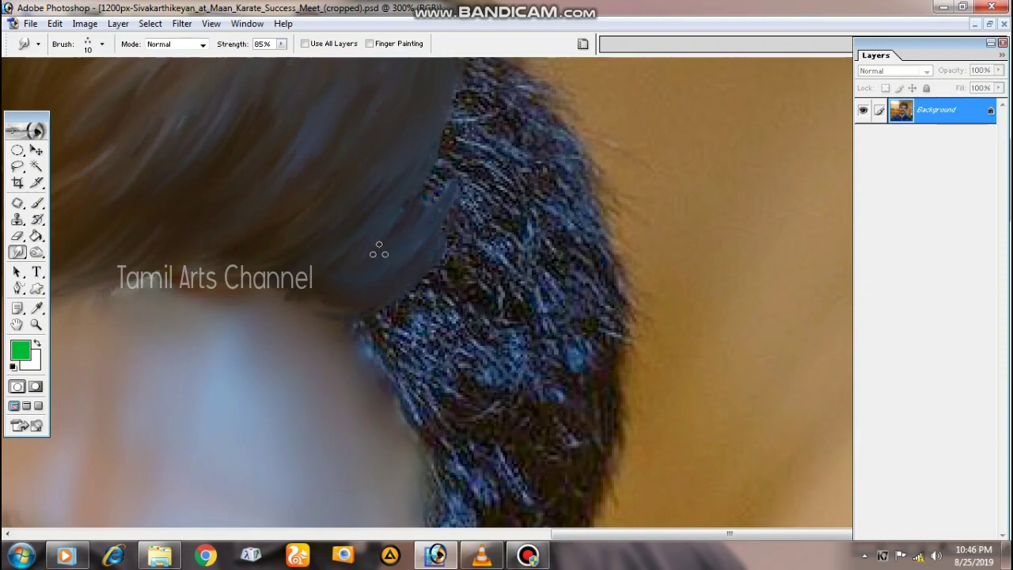
{"action": "left_click_drag", "start_coordinate": [431, 198], "coordinate": [459, 119]}
{"action": "mouse_move", "coordinate": [428, 232]}
{"action": "left_mouse_down"}
{"action": "mouse_move", "coordinate": [462, 252]}
{"action": "mouse_move", "coordinate": [367, 320]}
{"action": "left_mouse_up"}
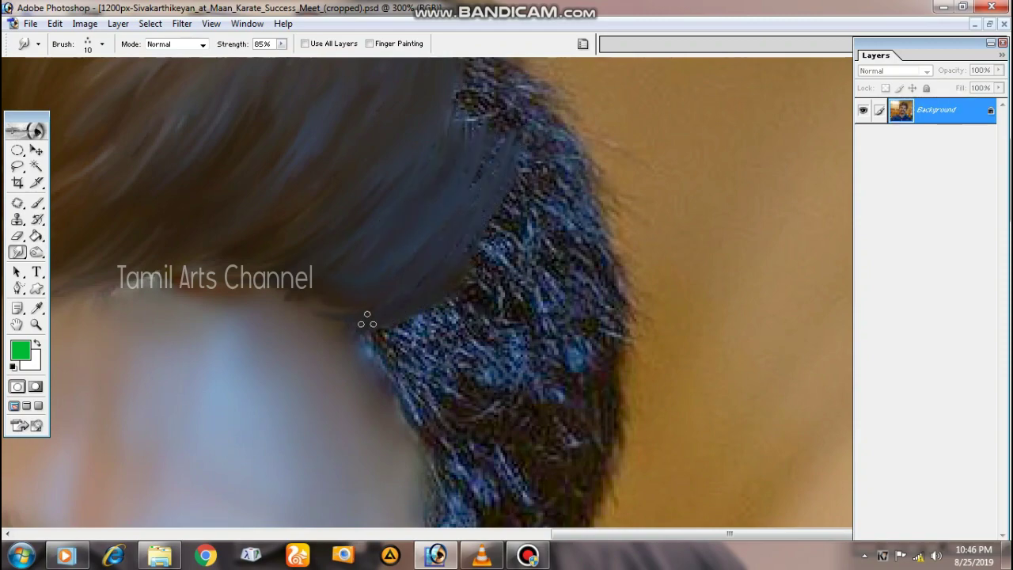
{"action": "mouse_move", "coordinate": [482, 129]}
{"action": "left_mouse_down"}
{"action": "mouse_move", "coordinate": [459, 249]}
{"action": "mouse_move", "coordinate": [436, 217]}
{"action": "mouse_move", "coordinate": [437, 144]}
{"action": "mouse_move", "coordinate": [447, 237]}
{"action": "left_mouse_up"}
{"action": "mouse_move", "coordinate": [435, 158]}
{"action": "left_mouse_down"}
{"action": "mouse_move", "coordinate": [436, 222]}
{"action": "mouse_move", "coordinate": [422, 125]}
{"action": "left_mouse_up"}
{"action": "left_click_drag", "start_coordinate": [410, 264], "coordinate": [425, 190]}
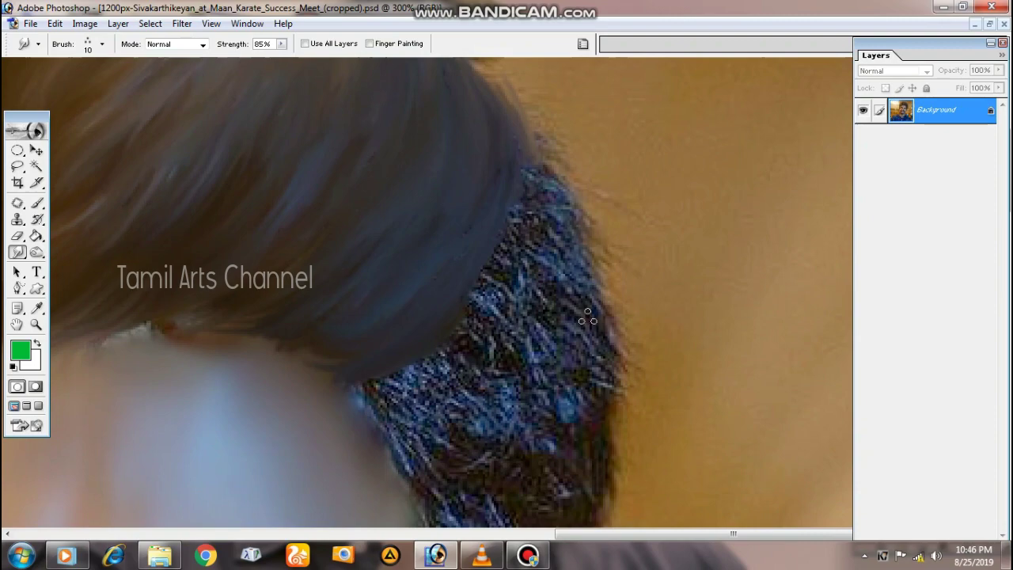
{"action": "left_click", "coordinate": [528, 555]}
{"action": "left_click", "coordinate": [838, 437]}
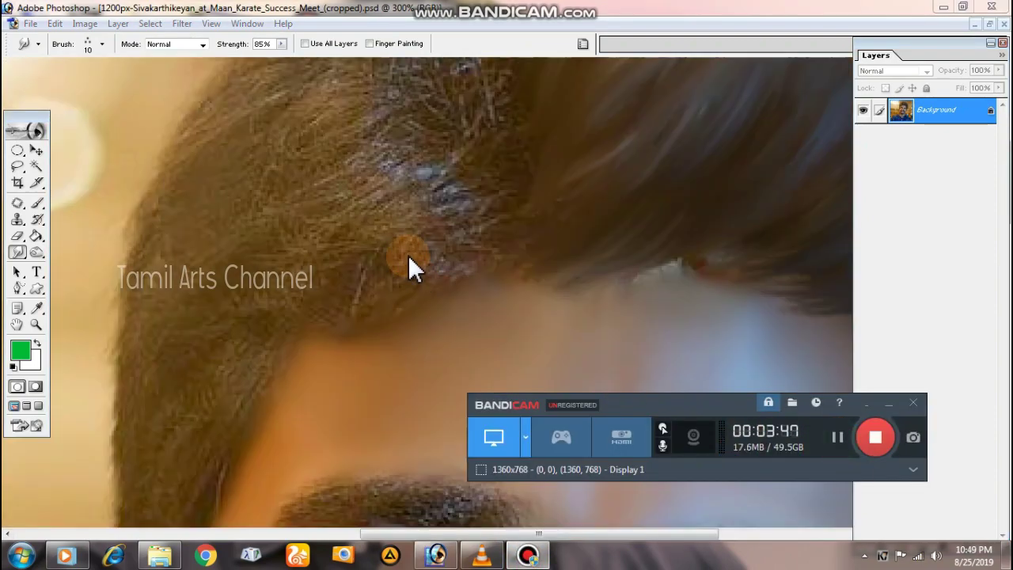
- Zoom into the side hair patch and smear its strands into soft brown
{"action": "left_click", "coordinate": [424, 320]}
{"action": "left_click", "coordinate": [507, 198], "text": "alt"}
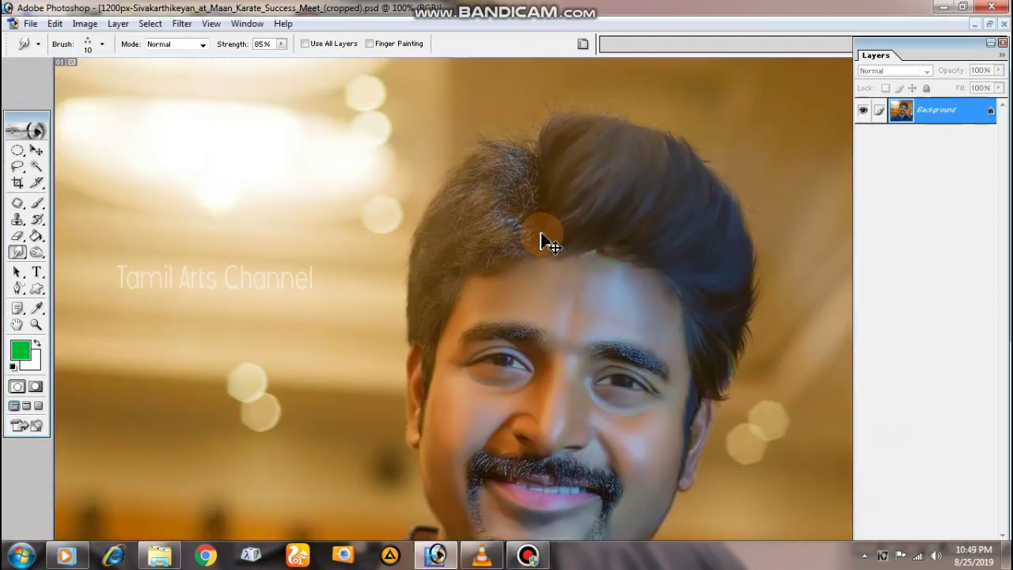
{"action": "left_click", "coordinate": [524, 205]}
{"action": "left_click", "coordinate": [524, 205]}
{"action": "left_click_drag", "start_coordinate": [418, 430], "coordinate": [590, 272]}
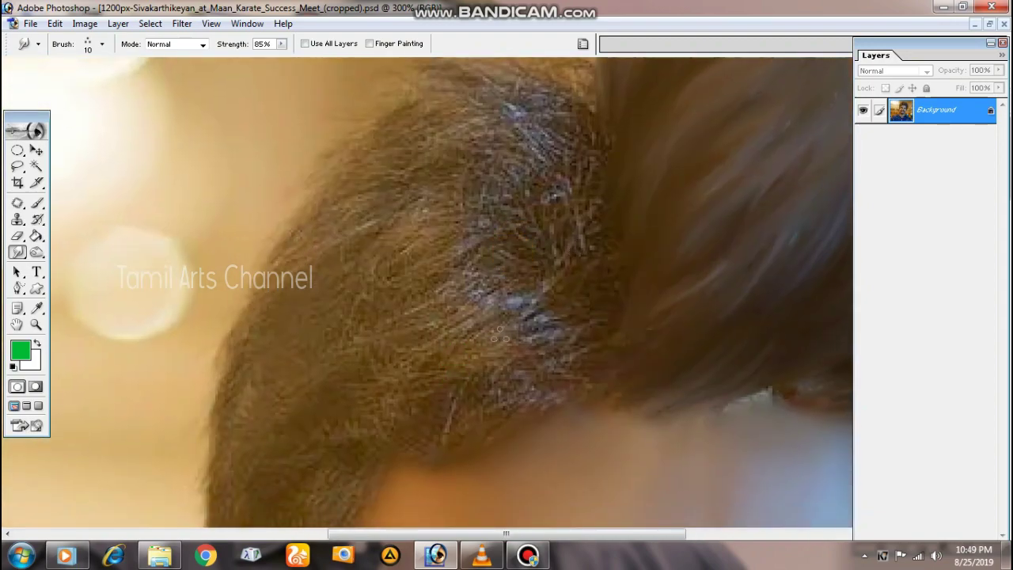
{"action": "left_click_drag", "start_coordinate": [538, 326], "coordinate": [436, 398]}
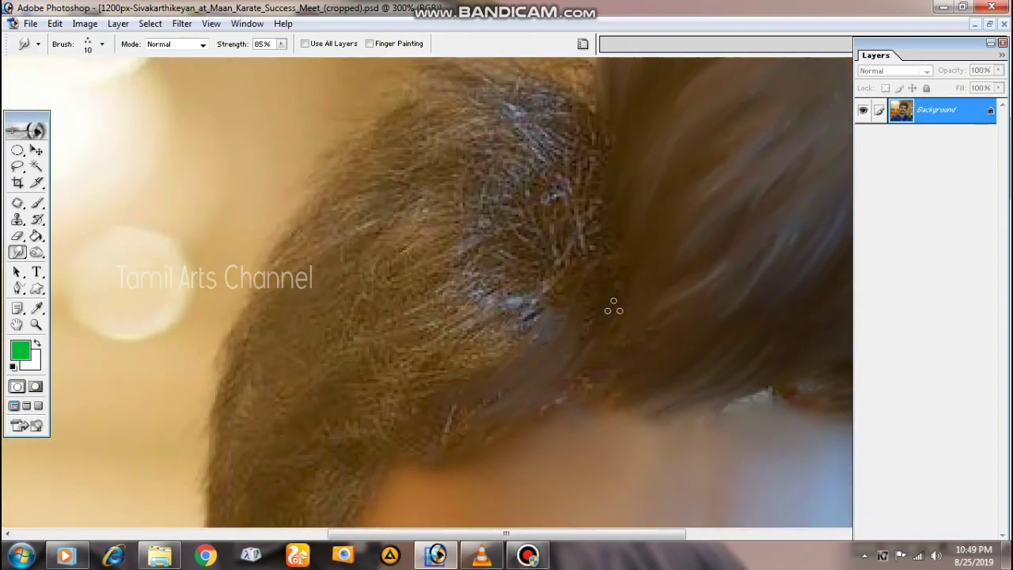
{"action": "left_click_drag", "start_coordinate": [558, 336], "coordinate": [603, 228]}
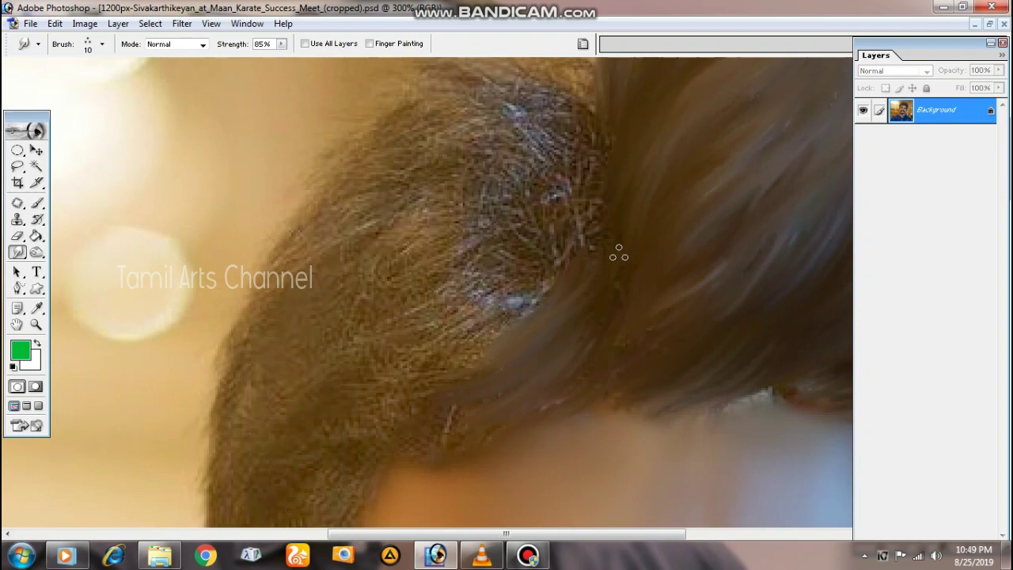
{"action": "mouse_move", "coordinate": [528, 297]}
{"action": "left_mouse_down"}
{"action": "mouse_move", "coordinate": [498, 355]}
{"action": "mouse_move", "coordinate": [396, 386]}
{"action": "mouse_move", "coordinate": [563, 239]}
{"action": "left_mouse_up"}
- Smooth the remaining wiry grey strands into broad brown strokes
{"action": "left_click_drag", "start_coordinate": [573, 276], "coordinate": [487, 390]}
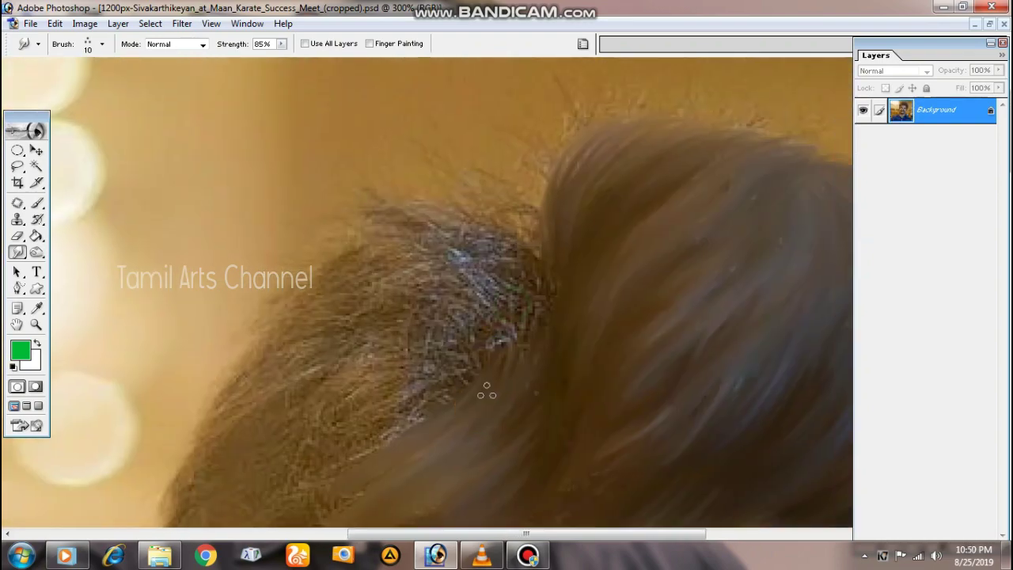
{"action": "left_click_drag", "start_coordinate": [405, 418], "coordinate": [511, 347]}
{"action": "mouse_move", "coordinate": [481, 302]}
{"action": "left_mouse_down"}
{"action": "mouse_move", "coordinate": [435, 339]}
{"action": "mouse_move", "coordinate": [516, 279]}
{"action": "left_mouse_up"}
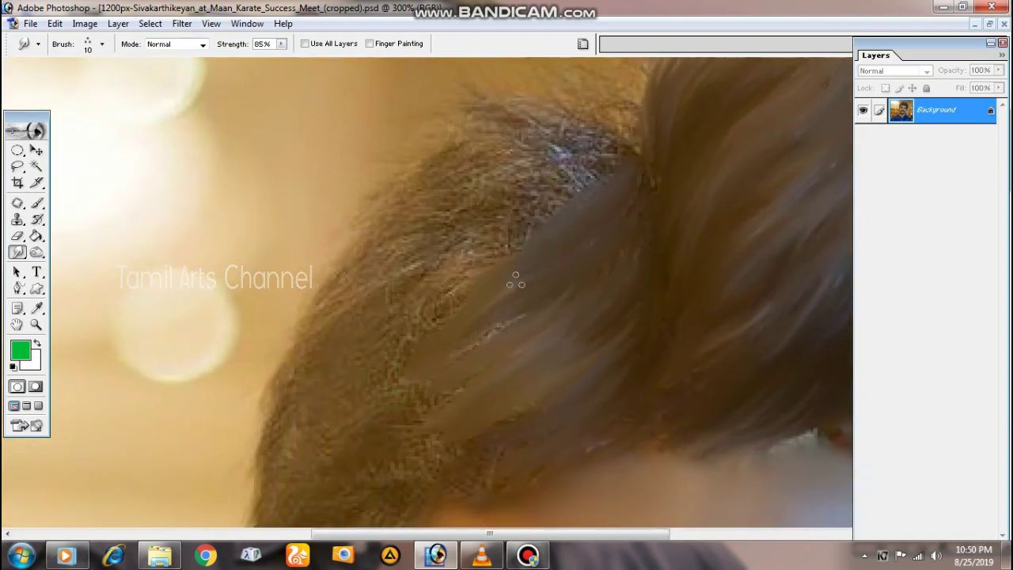
{"action": "left_click_drag", "start_coordinate": [398, 435], "coordinate": [468, 325]}
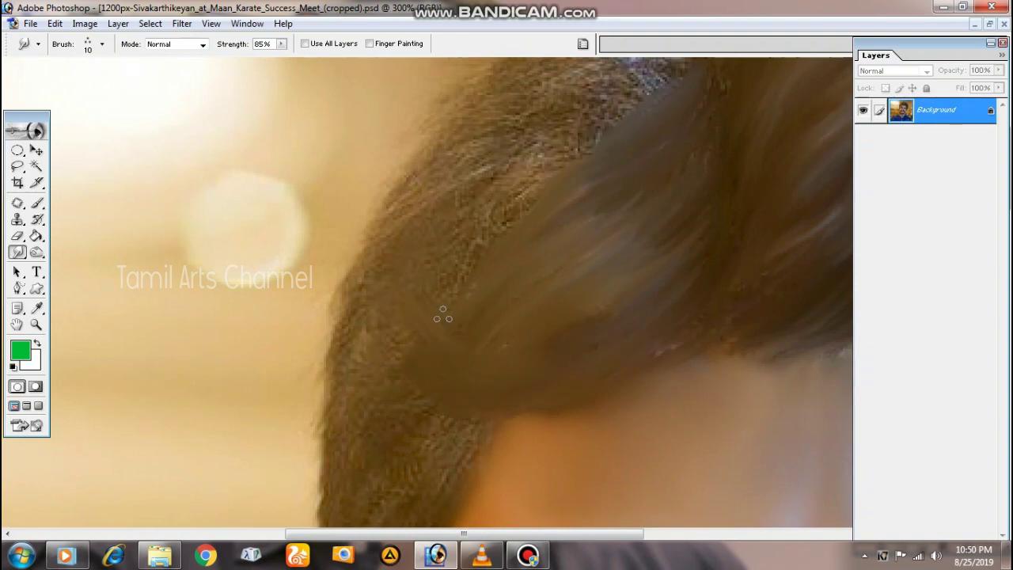
{"action": "left_click_drag", "start_coordinate": [452, 287], "coordinate": [474, 318]}
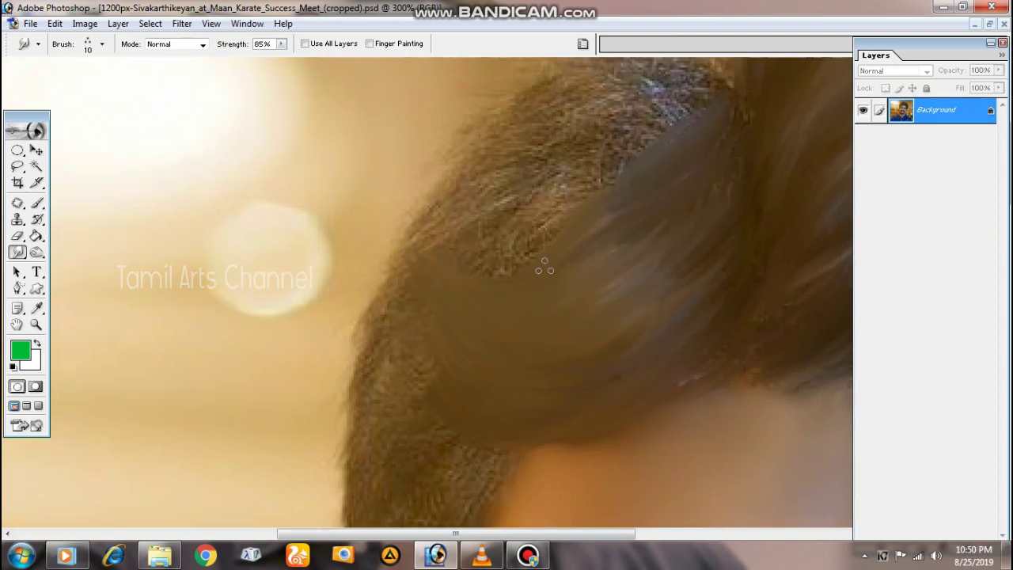
{"action": "left_click_drag", "start_coordinate": [461, 245], "coordinate": [542, 222]}
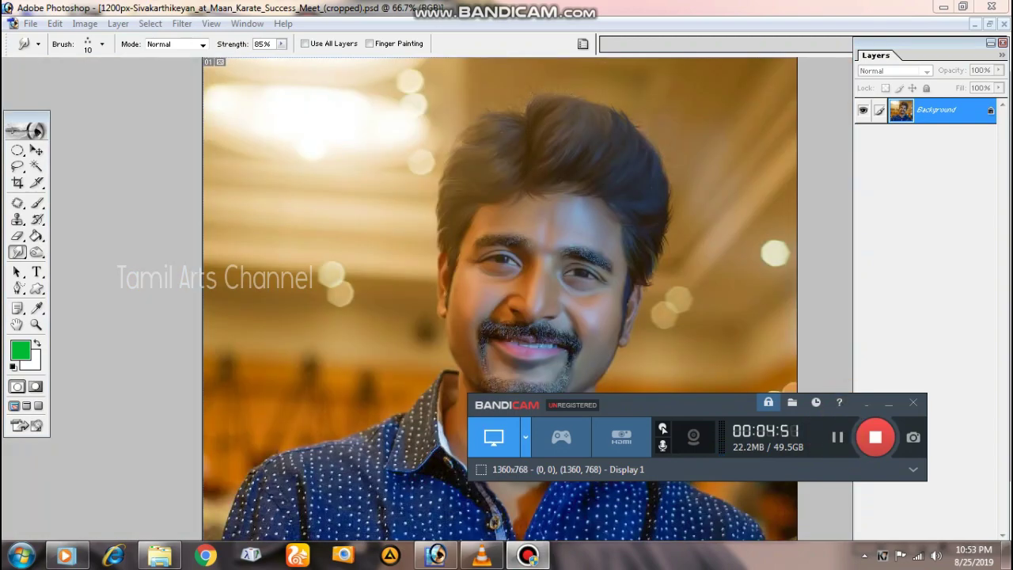
- Zoom in close on the eyebrow's inner end
{"action": "left_click", "coordinate": [889, 403]}
{"action": "key", "text": "ctrl+plus"}
{"action": "left_click", "coordinate": [590, 328], "text": "ctrl"}
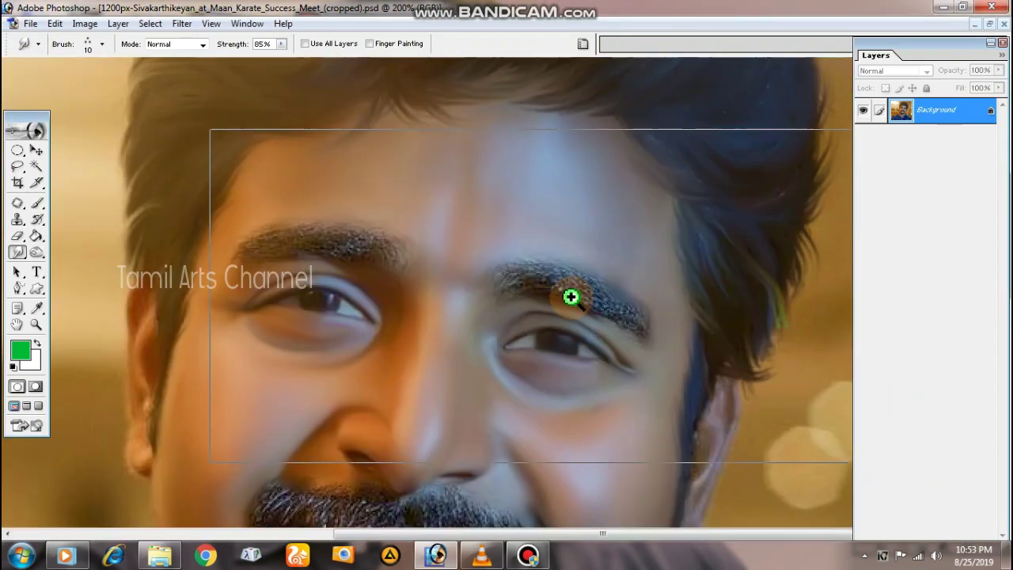
{"action": "left_click", "coordinate": [572, 296], "text": "ctrl"}
{"action": "left_click", "coordinate": [317, 267], "text": "ctrl"}
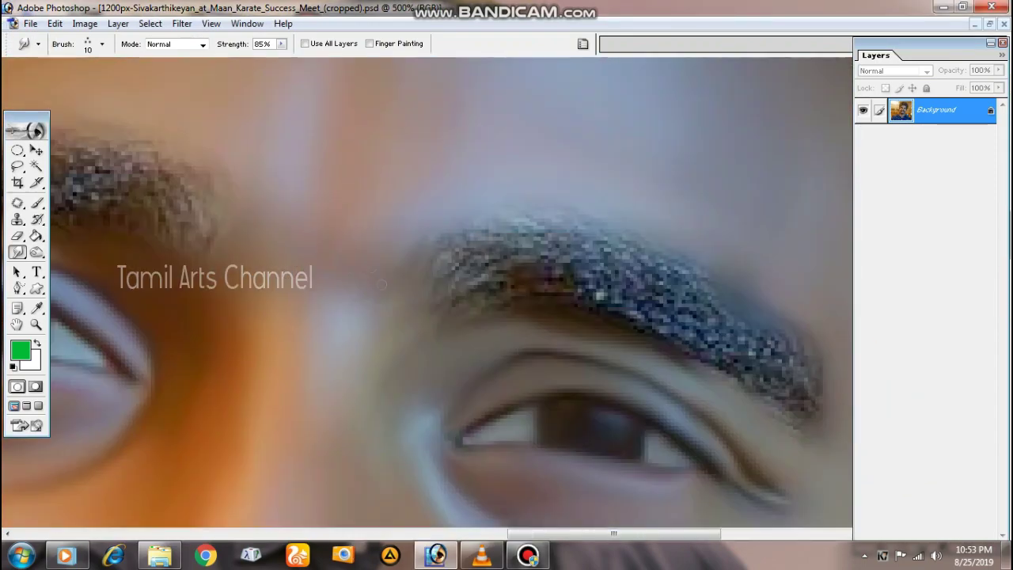
- Switch the smudge brush to the 28 px scattered tip, reduced to 10 px
{"action": "right_click", "coordinate": [504, 274]}
{"action": "left_click", "coordinate": [782, 374]}
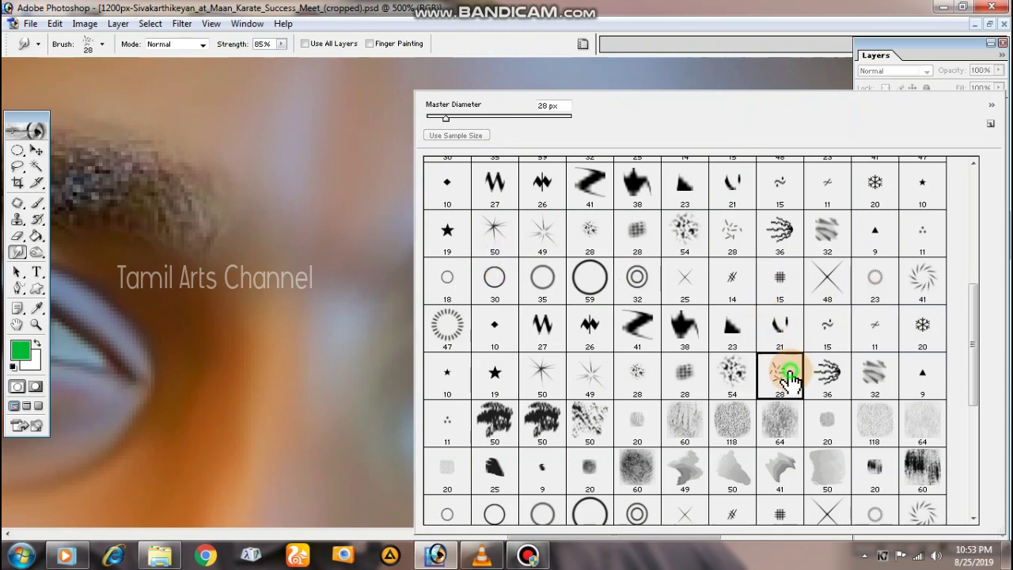
{"action": "key", "text": "Return"}
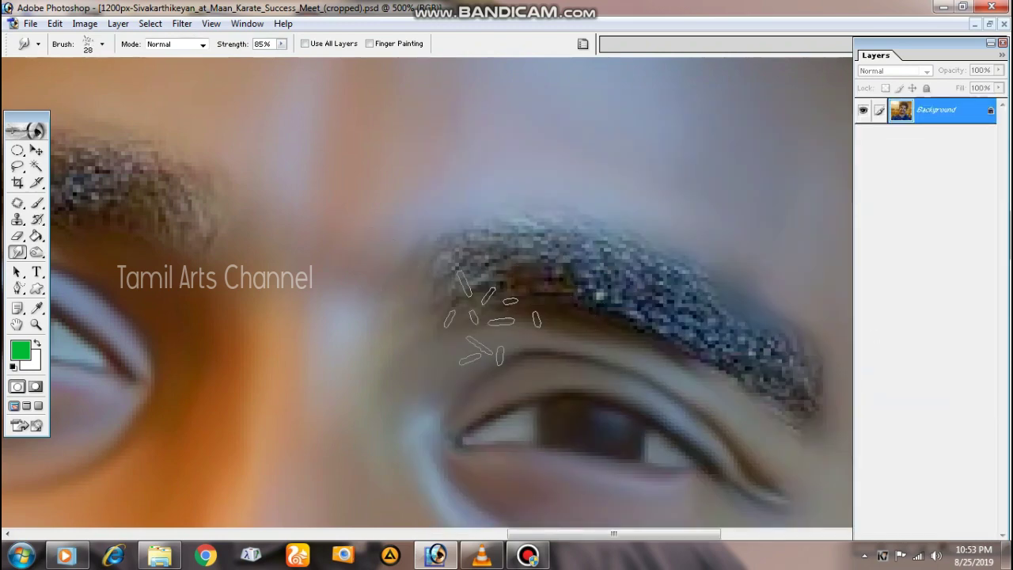
{"action": "key", "text": "bracketleft"}
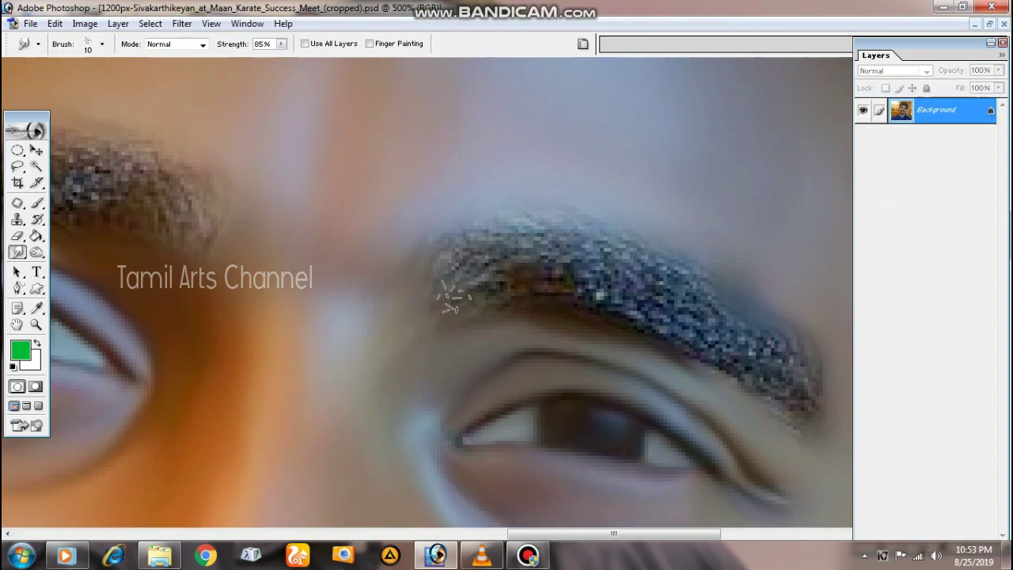
- Darken and smooth the eyebrow's inner end and upper edge
{"action": "left_click_drag", "start_coordinate": [457, 305], "coordinate": [492, 221]}
{"action": "left_click_drag", "start_coordinate": [431, 257], "coordinate": [483, 230]}
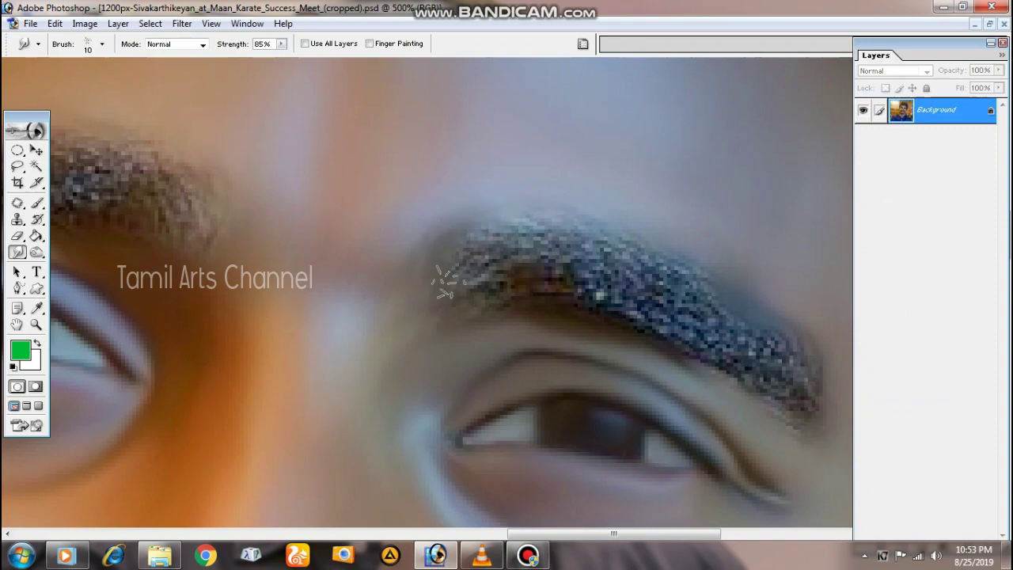
{"action": "left_click_drag", "start_coordinate": [464, 272], "coordinate": [451, 260]}
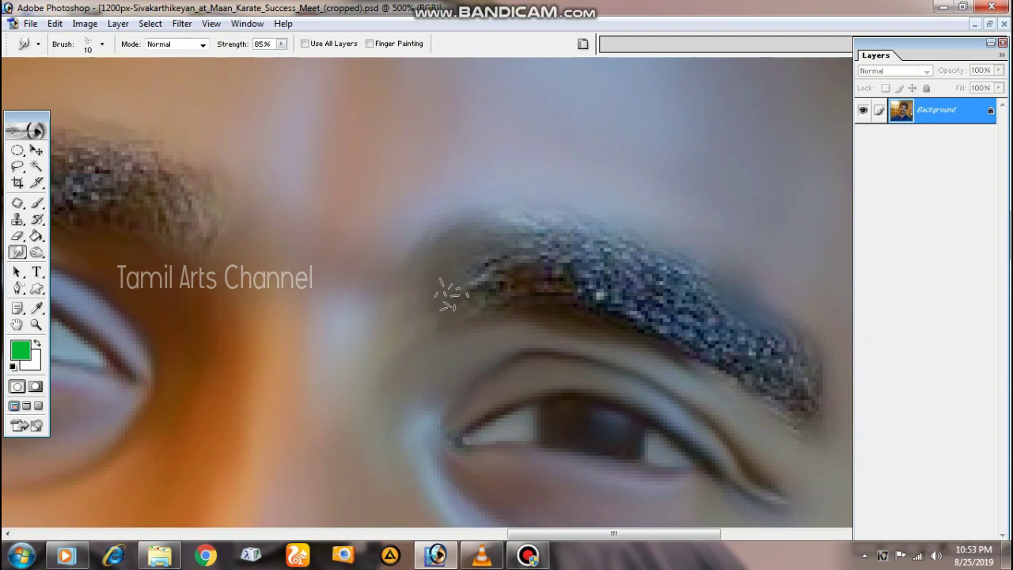
{"action": "left_click_drag", "start_coordinate": [436, 251], "coordinate": [538, 240]}
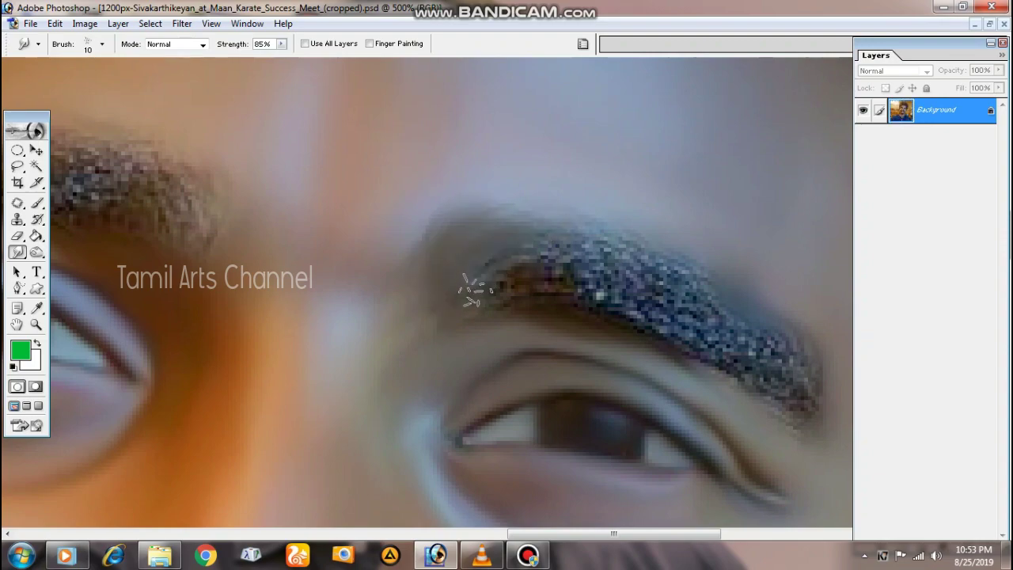
{"action": "left_click_drag", "start_coordinate": [475, 291], "coordinate": [541, 256]}
{"action": "mouse_move", "coordinate": [468, 301]}
{"action": "left_mouse_down"}
{"action": "mouse_move", "coordinate": [558, 261]}
{"action": "mouse_move", "coordinate": [586, 270]}
{"action": "mouse_move", "coordinate": [531, 293]}
{"action": "left_mouse_up"}
{"action": "mouse_move", "coordinate": [482, 316]}
{"action": "left_mouse_down"}
{"action": "mouse_move", "coordinate": [578, 277]}
{"action": "mouse_move", "coordinate": [617, 273]}
{"action": "mouse_move", "coordinate": [585, 246]}
{"action": "left_mouse_up"}
- Smooth the textured brow patch and extend the tail and left end
{"action": "left_click_drag", "start_coordinate": [525, 281], "coordinate": [438, 266]}
{"action": "left_click_drag", "start_coordinate": [467, 317], "coordinate": [566, 352]}
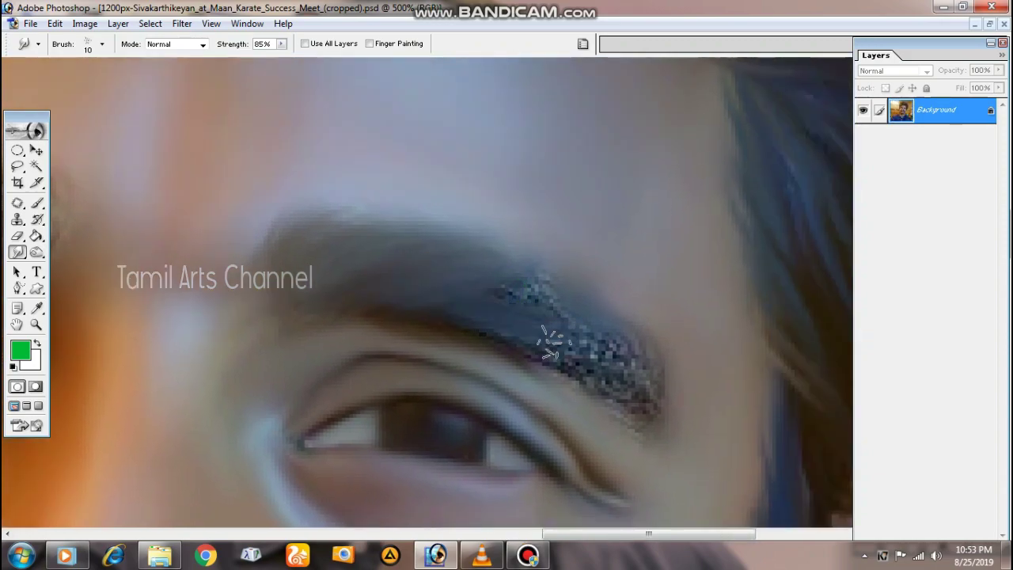
{"action": "left_click_drag", "start_coordinate": [523, 285], "coordinate": [626, 360]}
{"action": "mouse_move", "coordinate": [664, 425]}
{"action": "left_mouse_down"}
{"action": "mouse_move", "coordinate": [657, 395]}
{"action": "mouse_move", "coordinate": [697, 408]}
{"action": "mouse_move", "coordinate": [597, 406]}
{"action": "left_mouse_up"}
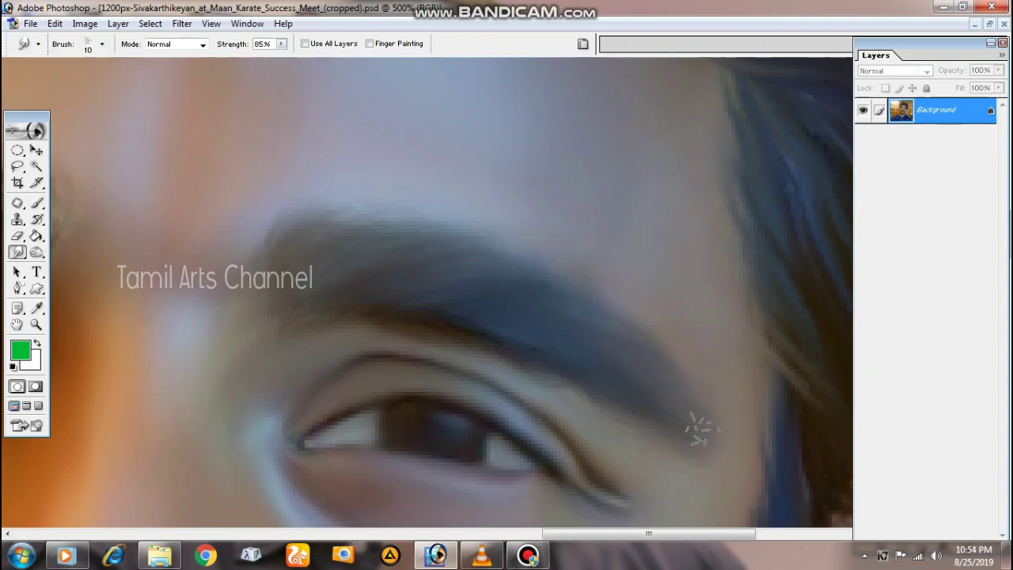
{"action": "left_click_drag", "start_coordinate": [236, 313], "coordinate": [592, 380]}
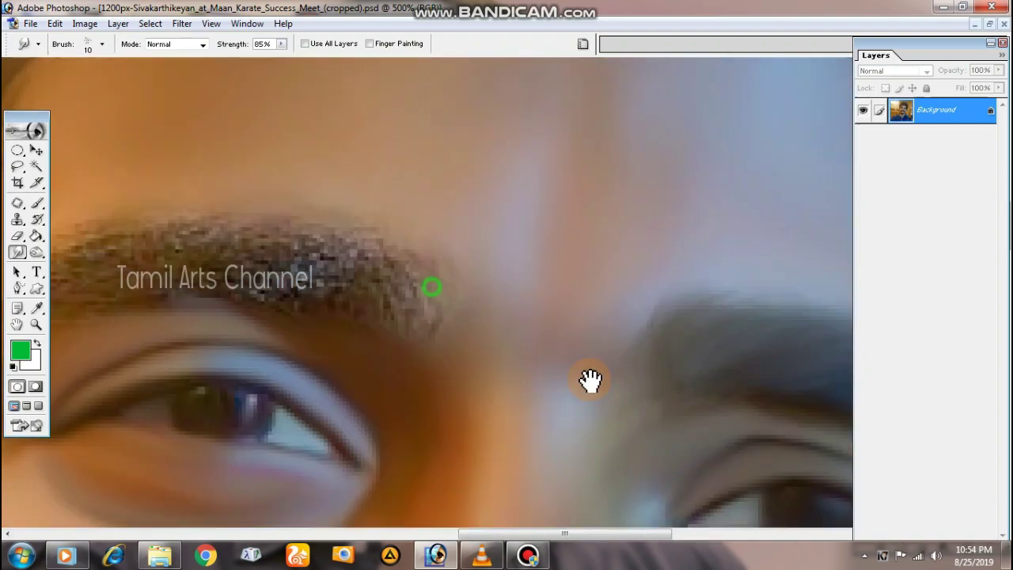
{"action": "left_click_drag", "start_coordinate": [309, 245], "coordinate": [407, 261]}
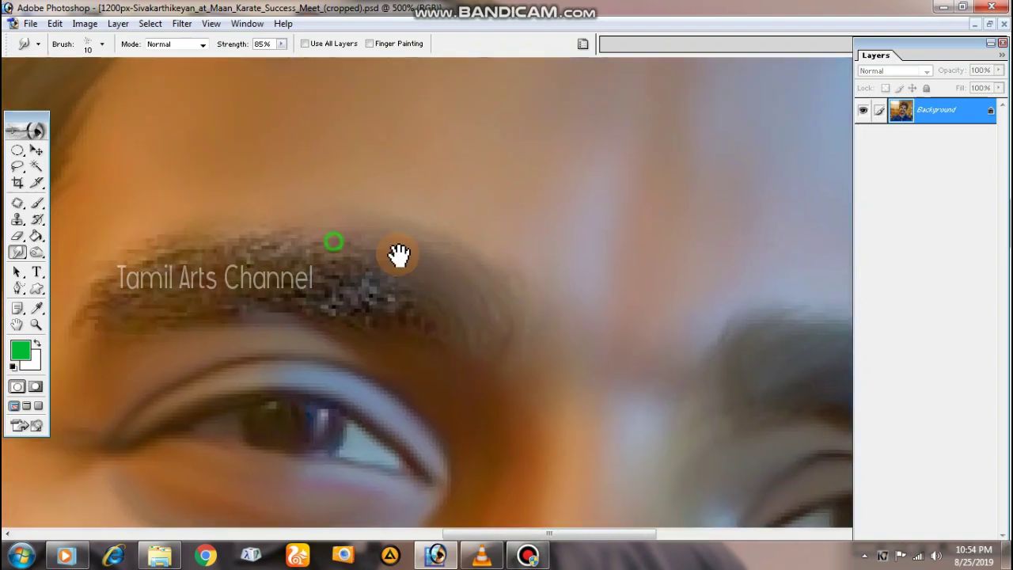
{"action": "left_click_drag", "start_coordinate": [305, 250], "coordinate": [400, 277]}
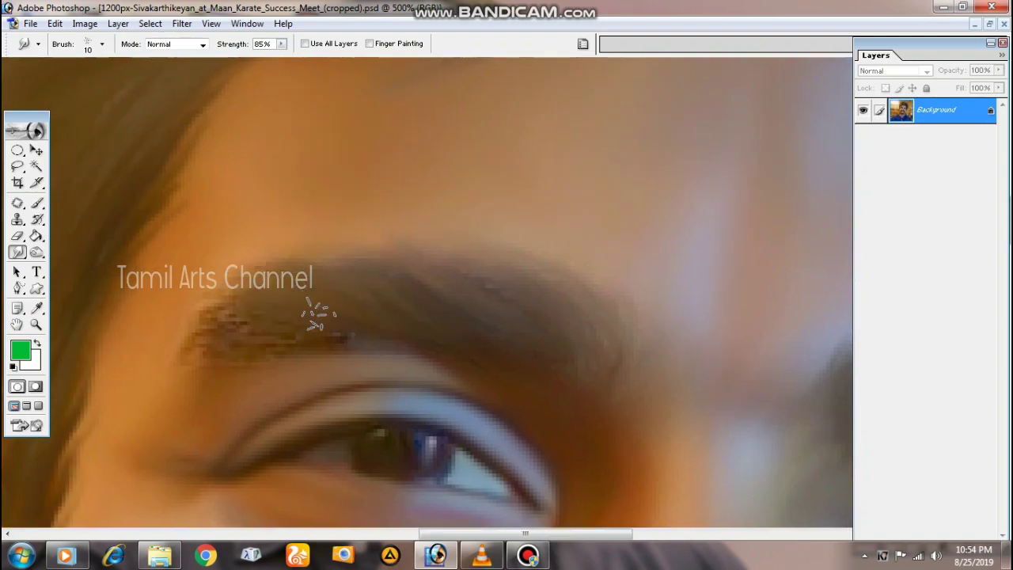
{"action": "left_click_drag", "start_coordinate": [230, 323], "coordinate": [182, 336]}
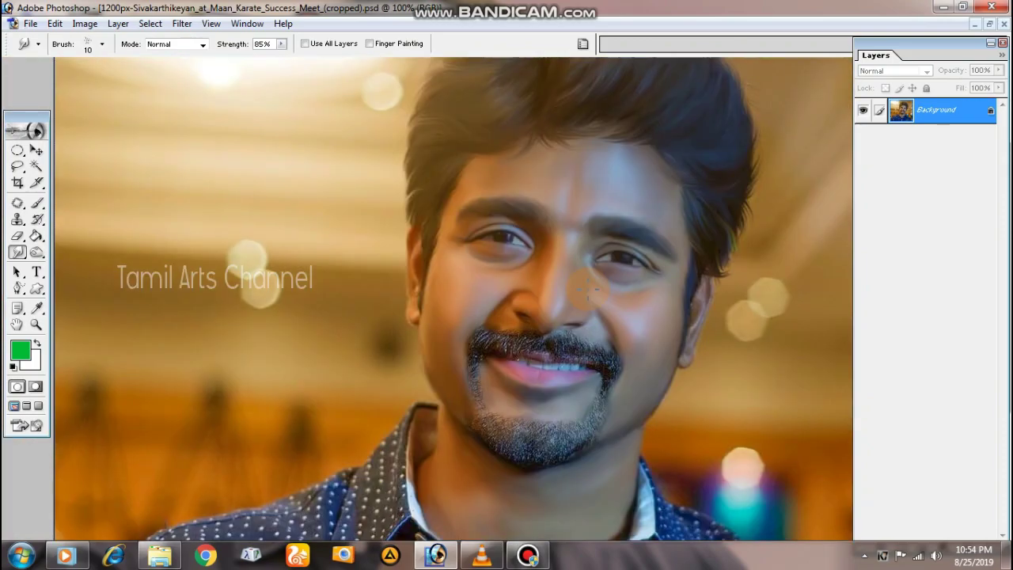
- Zoom in on the mustache and smear its middle and right side smooth
{"action": "left_click", "coordinate": [473, 264], "text": "ctrl"}
{"action": "left_click_drag", "start_coordinate": [441, 222], "coordinate": [438, 311]}
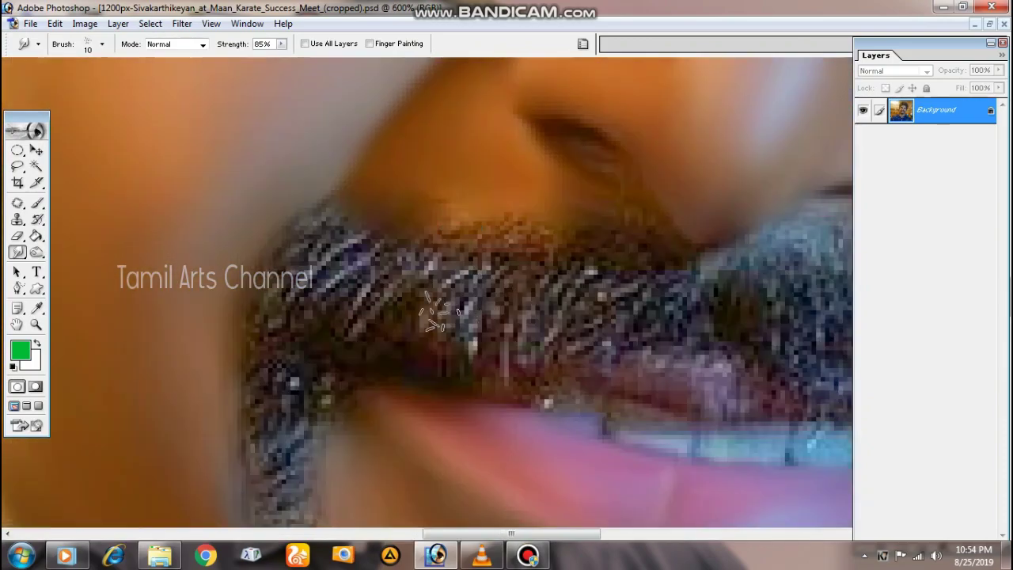
{"action": "mouse_move", "coordinate": [423, 346]}
{"action": "left_mouse_down"}
{"action": "mouse_move", "coordinate": [418, 339]}
{"action": "mouse_move", "coordinate": [475, 261]}
{"action": "mouse_move", "coordinate": [429, 335]}
{"action": "mouse_move", "coordinate": [543, 262]}
{"action": "mouse_move", "coordinate": [475, 349]}
{"action": "mouse_move", "coordinate": [549, 214]}
{"action": "mouse_move", "coordinate": [391, 309]}
{"action": "mouse_move", "coordinate": [406, 257]}
{"action": "mouse_move", "coordinate": [325, 285]}
{"action": "mouse_move", "coordinate": [557, 348]}
{"action": "left_mouse_up"}
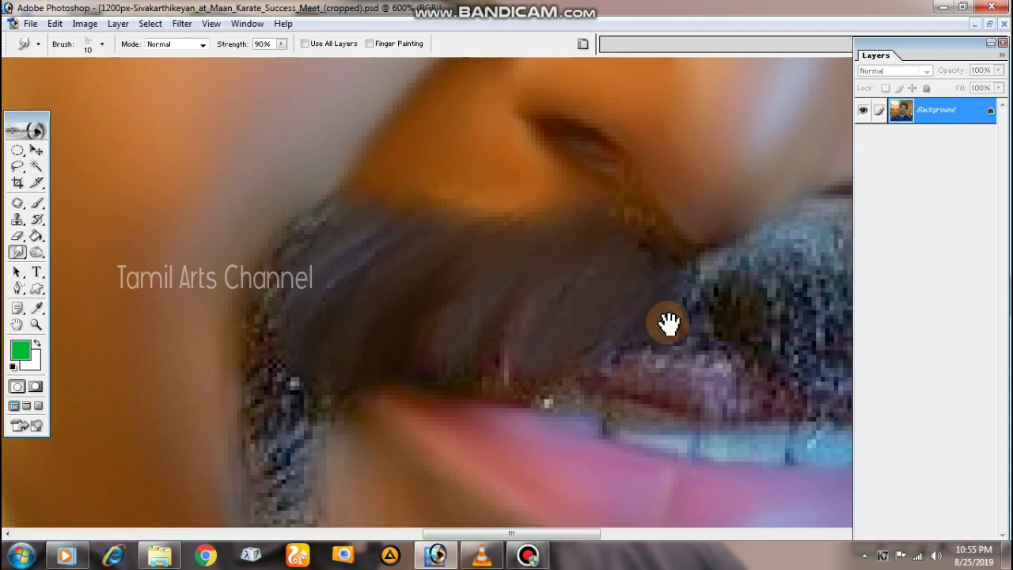
{"action": "mouse_move", "coordinate": [669, 319]}
{"action": "left_mouse_down"}
{"action": "mouse_move", "coordinate": [557, 282]}
{"action": "mouse_move", "coordinate": [677, 346]}
{"action": "mouse_move", "coordinate": [712, 285]}
{"action": "mouse_move", "coordinate": [782, 344]}
{"action": "mouse_move", "coordinate": [701, 299]}
{"action": "mouse_move", "coordinate": [645, 222]}
{"action": "mouse_move", "coordinate": [549, 194]}
{"action": "left_mouse_up"}
{"action": "mouse_move", "coordinate": [729, 332]}
{"action": "left_mouse_down"}
{"action": "mouse_move", "coordinate": [623, 219]}
{"action": "mouse_move", "coordinate": [740, 299]}
{"action": "mouse_move", "coordinate": [702, 306]}
{"action": "mouse_move", "coordinate": [680, 285]}
{"action": "mouse_move", "coordinate": [697, 198]}
{"action": "mouse_move", "coordinate": [728, 372]}
{"action": "mouse_move", "coordinate": [719, 227]}
{"action": "left_mouse_up"}
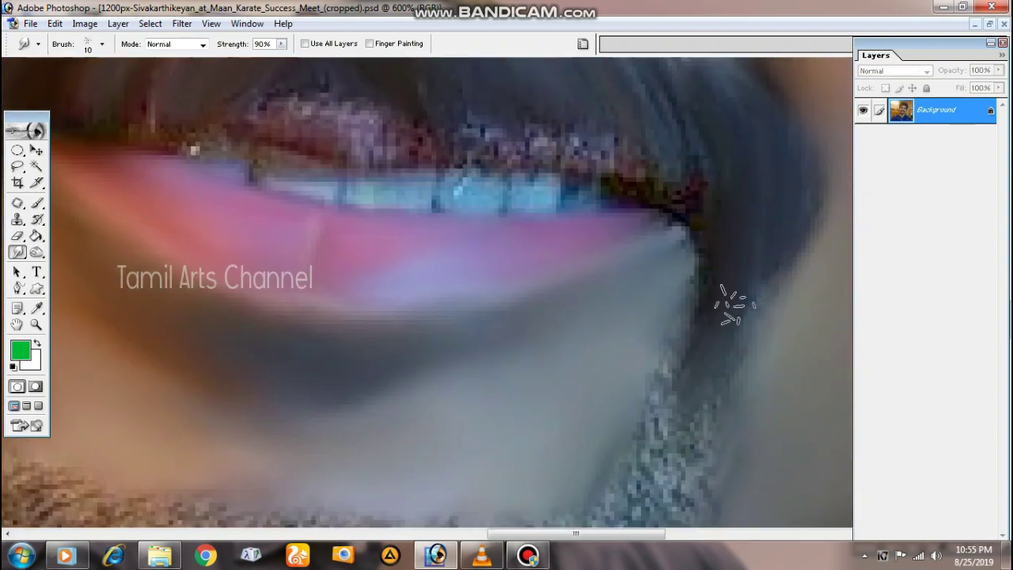
{"action": "left_click_drag", "start_coordinate": [736, 346], "coordinate": [460, 272]}
{"action": "left_click_drag", "start_coordinate": [389, 153], "coordinate": [403, 277]}
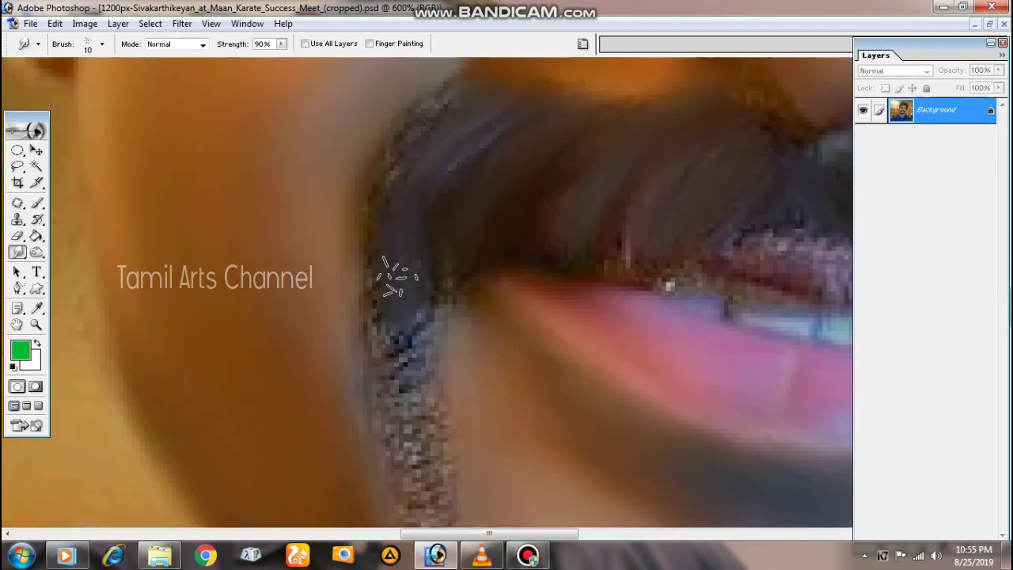
- Smudge the chin stubble into smooth curved streaks, including its far edge
{"action": "scroll", "coordinate": [447, 123], "scroll_direction": "down", "scroll_amount": 2}
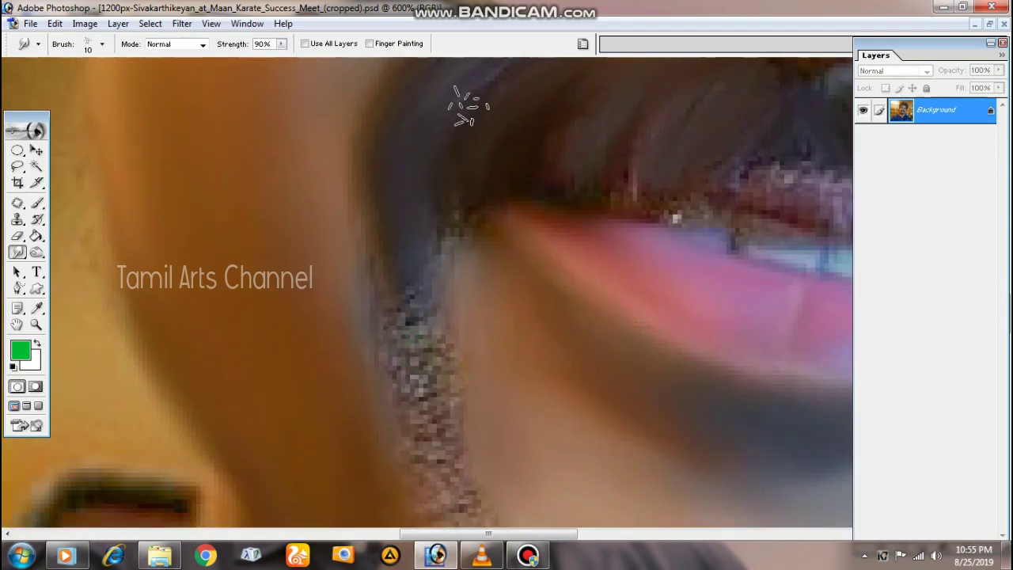
{"action": "scroll", "coordinate": [418, 293], "scroll_direction": "down", "scroll_amount": 4}
{"action": "left_click_drag", "start_coordinate": [407, 211], "coordinate": [411, 193]}
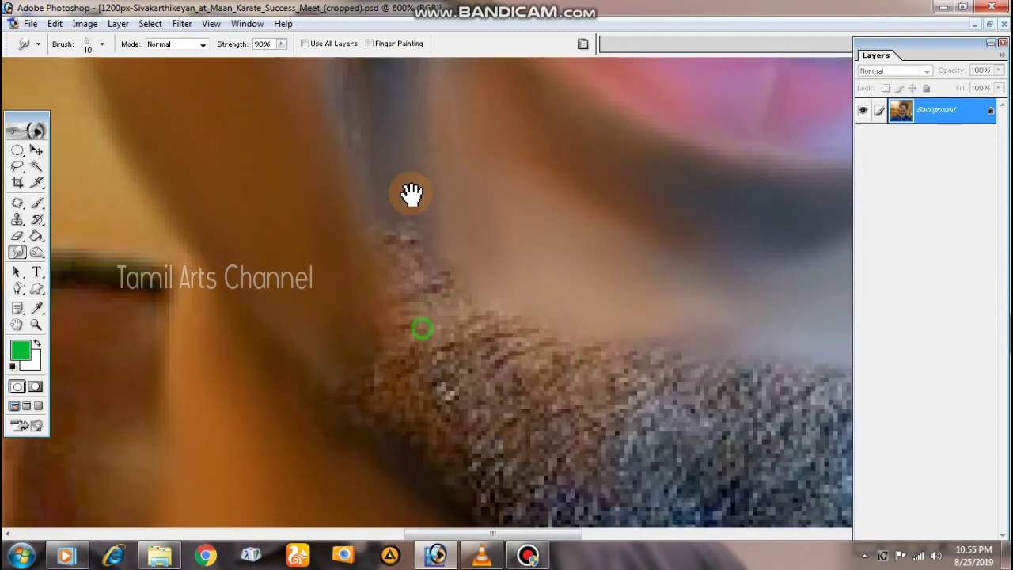
{"action": "scroll", "coordinate": [412, 194], "scroll_direction": "down", "scroll_amount": 3}
{"action": "left_click_drag", "start_coordinate": [475, 214], "coordinate": [372, 316]}
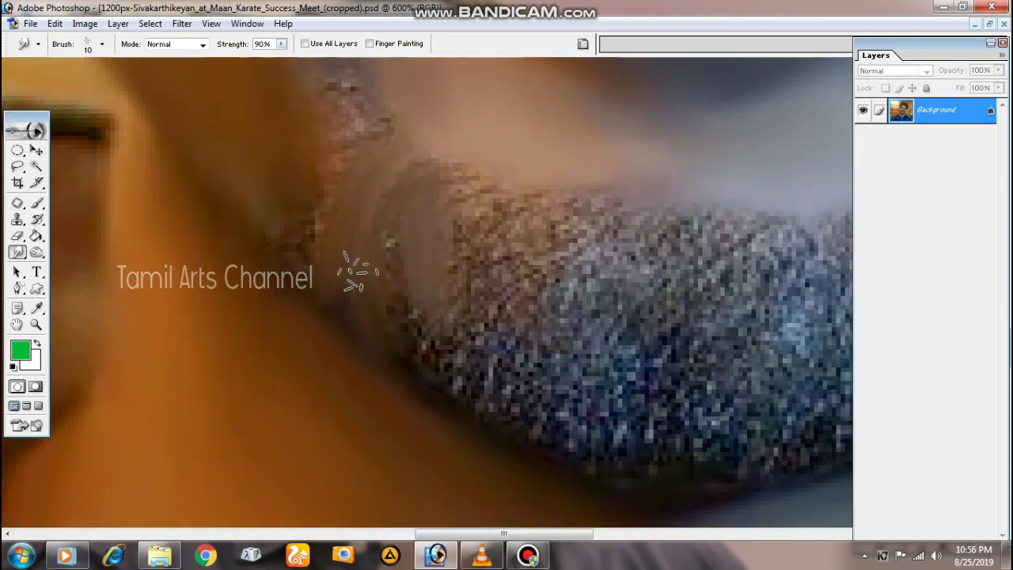
{"action": "mouse_move", "coordinate": [358, 273]}
{"action": "left_mouse_down"}
{"action": "mouse_move", "coordinate": [396, 309]}
{"action": "mouse_move", "coordinate": [419, 271]}
{"action": "mouse_move", "coordinate": [452, 316]}
{"action": "mouse_move", "coordinate": [516, 221]}
{"action": "mouse_move", "coordinate": [546, 352]}
{"action": "mouse_move", "coordinate": [510, 162]}
{"action": "mouse_move", "coordinate": [443, 389]}
{"action": "mouse_move", "coordinate": [471, 310]}
{"action": "mouse_move", "coordinate": [484, 389]}
{"action": "mouse_move", "coordinate": [567, 316]}
{"action": "mouse_move", "coordinate": [554, 166]}
{"action": "mouse_move", "coordinate": [451, 166]}
{"action": "left_mouse_up"}
{"action": "mouse_move", "coordinate": [618, 198]}
{"action": "left_mouse_down"}
{"action": "mouse_move", "coordinate": [649, 396]}
{"action": "mouse_move", "coordinate": [686, 345]}
{"action": "mouse_move", "coordinate": [689, 182]}
{"action": "mouse_move", "coordinate": [629, 396]}
{"action": "mouse_move", "coordinate": [736, 253]}
{"action": "mouse_move", "coordinate": [700, 352]}
{"action": "mouse_move", "coordinate": [772, 332]}
{"action": "mouse_move", "coordinate": [739, 419]}
{"action": "mouse_move", "coordinate": [679, 267]}
{"action": "left_mouse_up"}
{"action": "mouse_move", "coordinate": [795, 283]}
{"action": "left_mouse_down"}
{"action": "mouse_move", "coordinate": [661, 323]}
{"action": "mouse_move", "coordinate": [673, 404]}
{"action": "mouse_move", "coordinate": [681, 230]}
{"action": "mouse_move", "coordinate": [633, 206]}
{"action": "mouse_move", "coordinate": [656, 170]}
{"action": "left_mouse_up"}
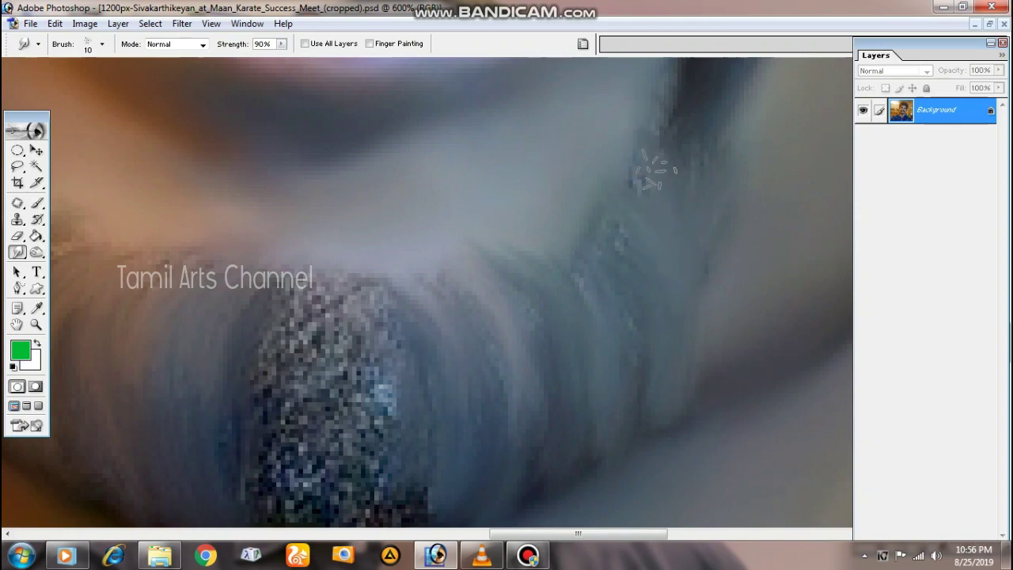
{"action": "left_click_drag", "start_coordinate": [601, 245], "coordinate": [673, 150]}
- Blend the stubble edge beside the mustache and zoom out to the whole face
{"action": "mouse_move", "coordinate": [491, 213]}
{"action": "left_mouse_down"}
{"action": "mouse_move", "coordinate": [443, 396]}
{"action": "mouse_move", "coordinate": [385, 206]}
{"action": "mouse_move", "coordinate": [441, 423]}
{"action": "mouse_move", "coordinate": [468, 290]}
{"action": "mouse_move", "coordinate": [395, 178]}
{"action": "mouse_move", "coordinate": [374, 188]}
{"action": "mouse_move", "coordinate": [328, 406]}
{"action": "left_mouse_up"}
{"action": "left_click_drag", "start_coordinate": [328, 219], "coordinate": [459, 269]}
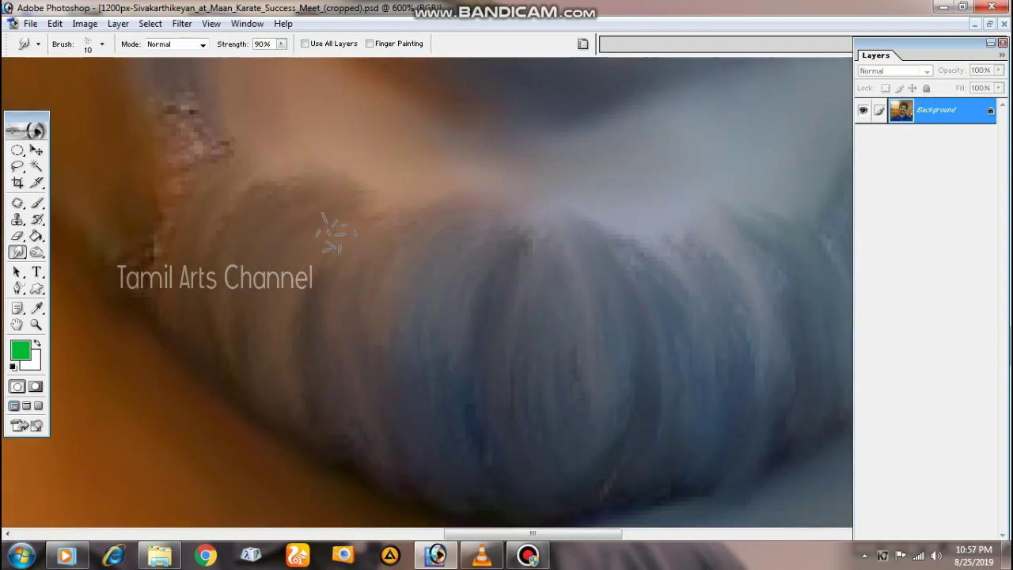
{"action": "left_click_drag", "start_coordinate": [119, 186], "coordinate": [164, 280]}
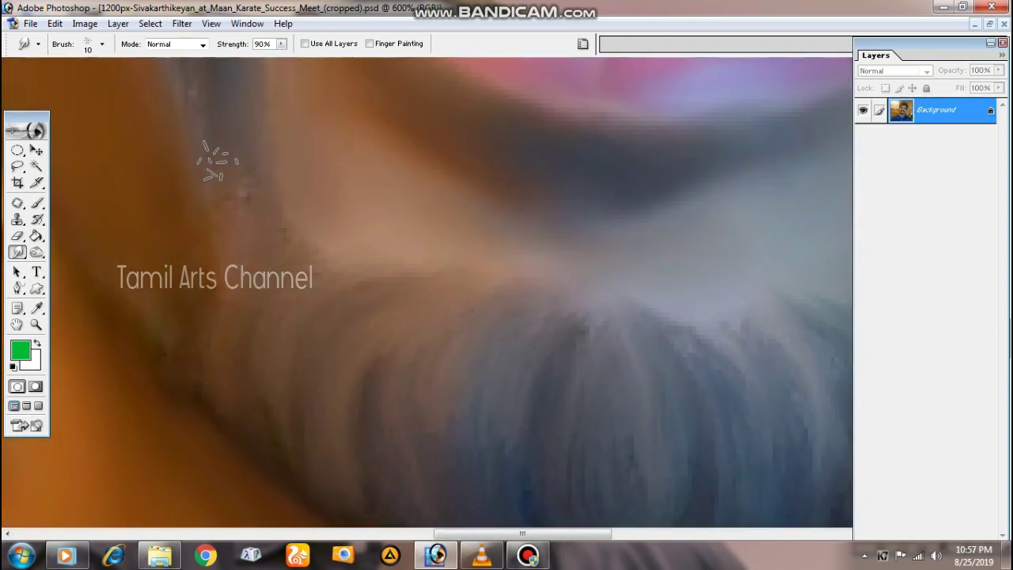
{"action": "key", "text": "ctrl+minus"}
{"action": "key", "text": "ctrl+minus"}
{"action": "key", "text": "ctrl+minus"}
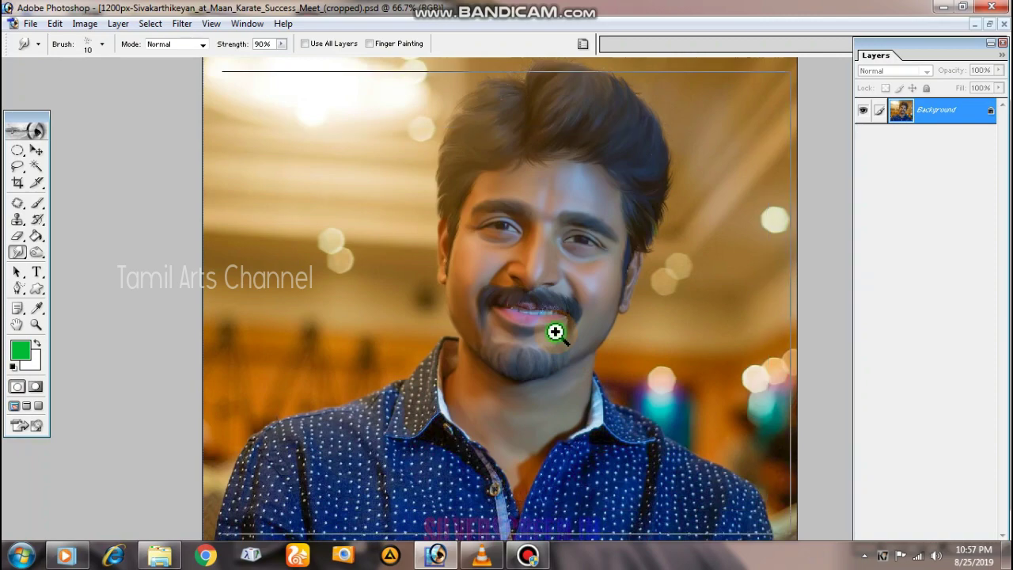
- Zoom in on the ear and give the Smudge tool a 10-pixel tip at 50% strength
{"action": "left_click", "coordinate": [556, 333]}
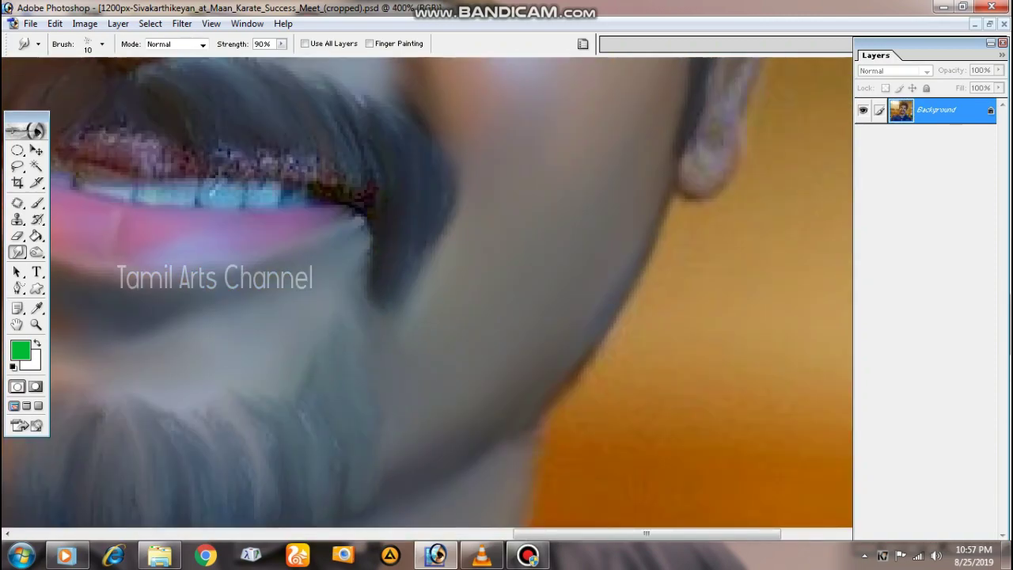
{"action": "key", "text": "ctrl+minus"}
{"action": "key", "text": "ctrl+minus"}
{"action": "key", "text": "ctrl+minus"}
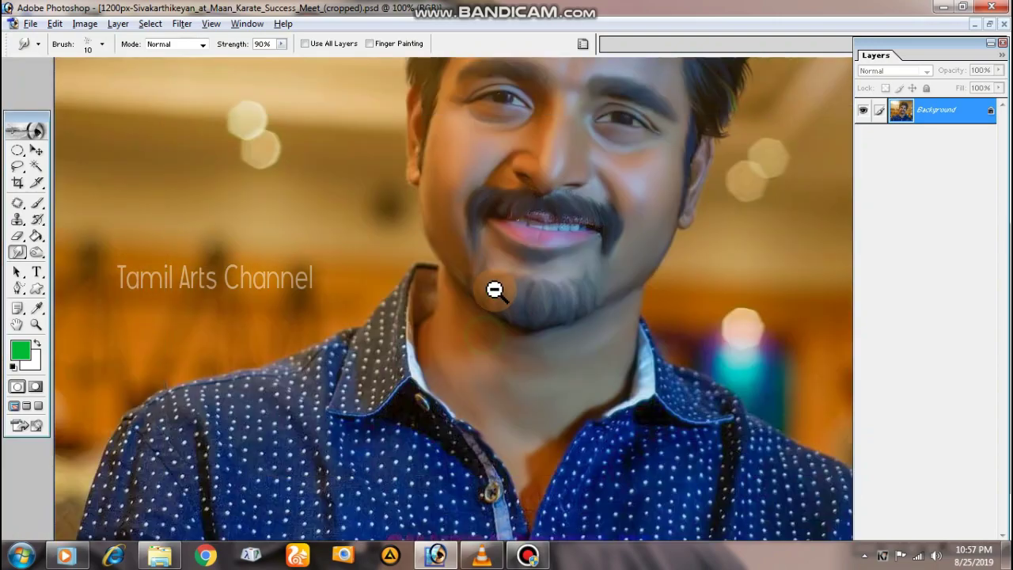
{"action": "left_click", "coordinate": [547, 326]}
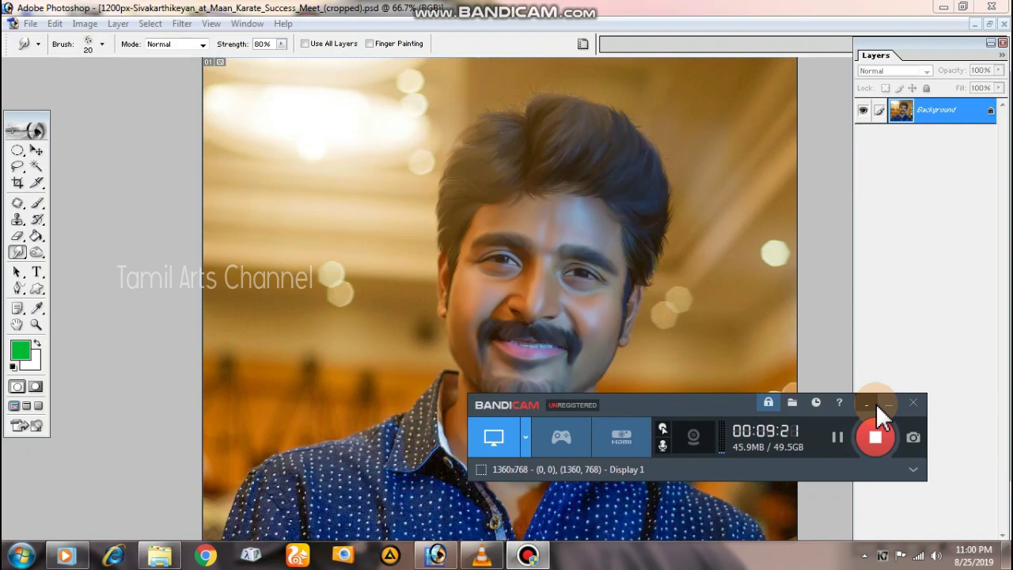
{"action": "left_click", "coordinate": [880, 405]}
{"action": "left_click", "coordinate": [661, 309], "text": "ctrl"}
{"action": "left_click", "coordinate": [630, 304], "text": "ctrl"}
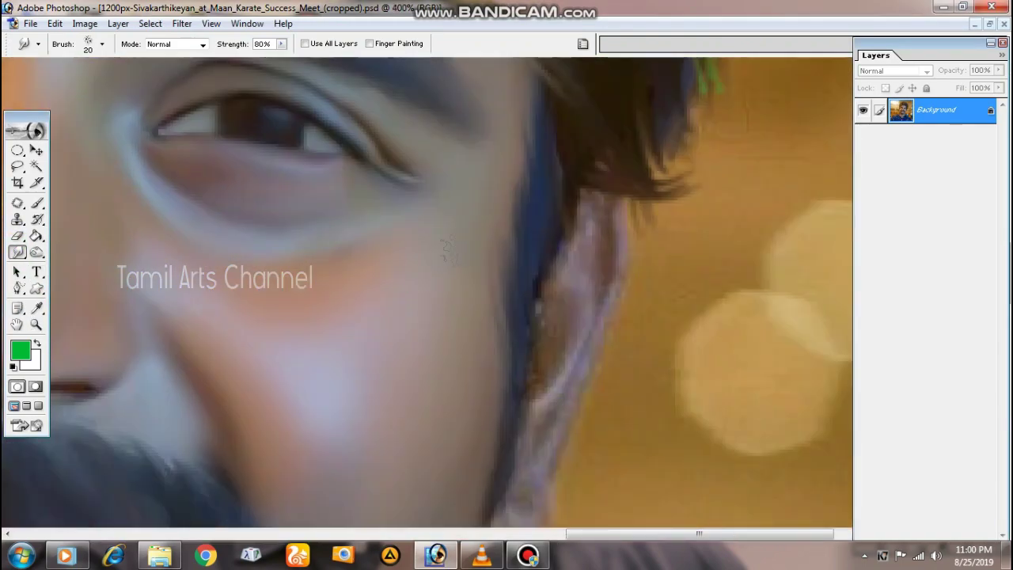
{"action": "right_click", "coordinate": [630, 303]}
{"action": "left_click", "coordinate": [542, 227]}
{"action": "key", "text": "Return"}
{"action": "left_click", "coordinate": [599, 297], "text": "ctrl"}
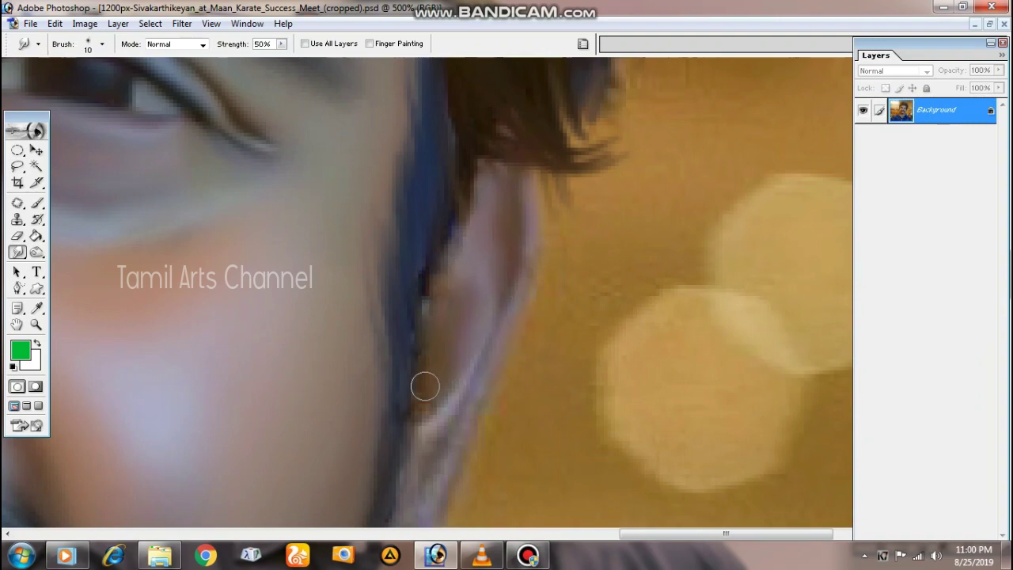
{"action": "scroll", "coordinate": [464, 341], "scroll_direction": "down", "scroll_amount": 3}
{"action": "scroll", "coordinate": [443, 359], "scroll_direction": "down", "scroll_amount": 1}
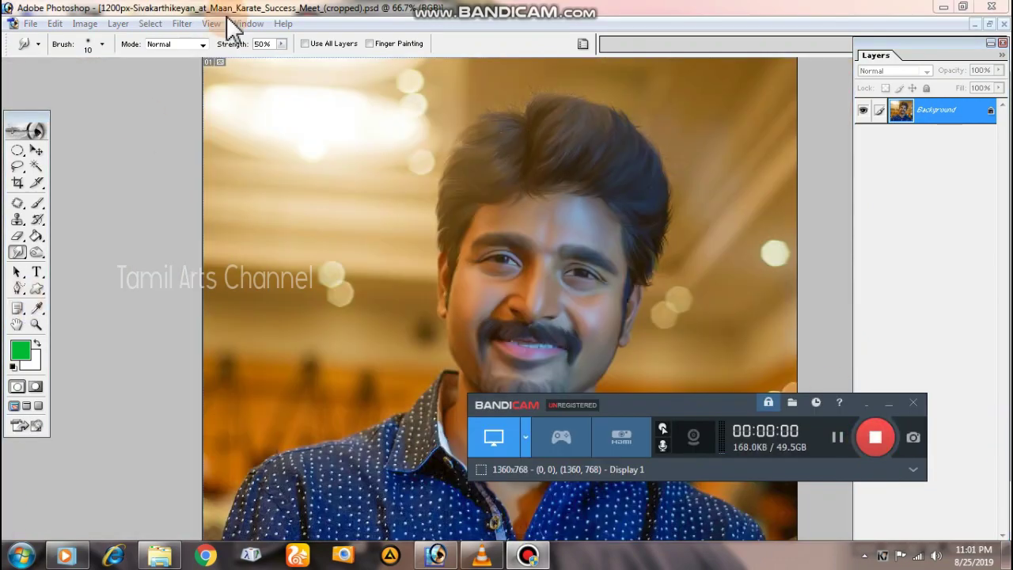
- Set the brush's foreground colour to pink FA0A98 and view the face at 100%
{"action": "left_click", "coordinate": [37, 204]}
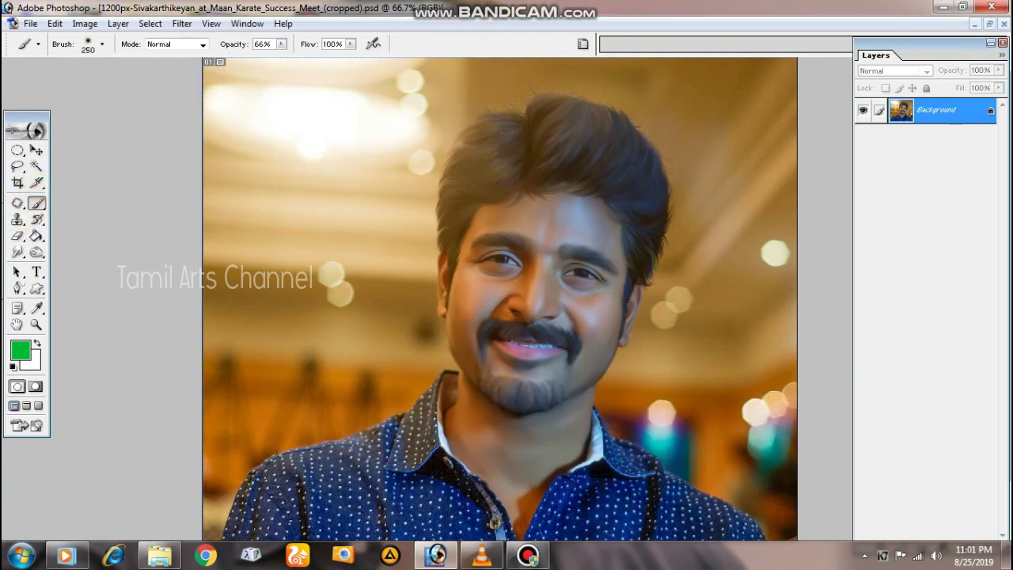
{"action": "left_click", "coordinate": [36, 205]}
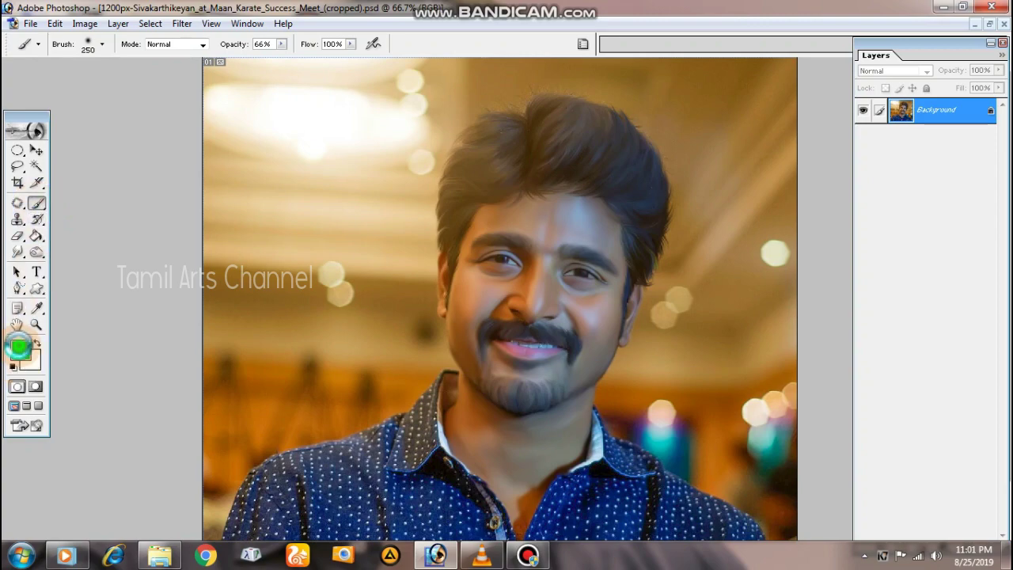
{"action": "left_click", "coordinate": [21, 349]}
{"action": "left_click_drag", "start_coordinate": [297, 252], "coordinate": [288, 213]}
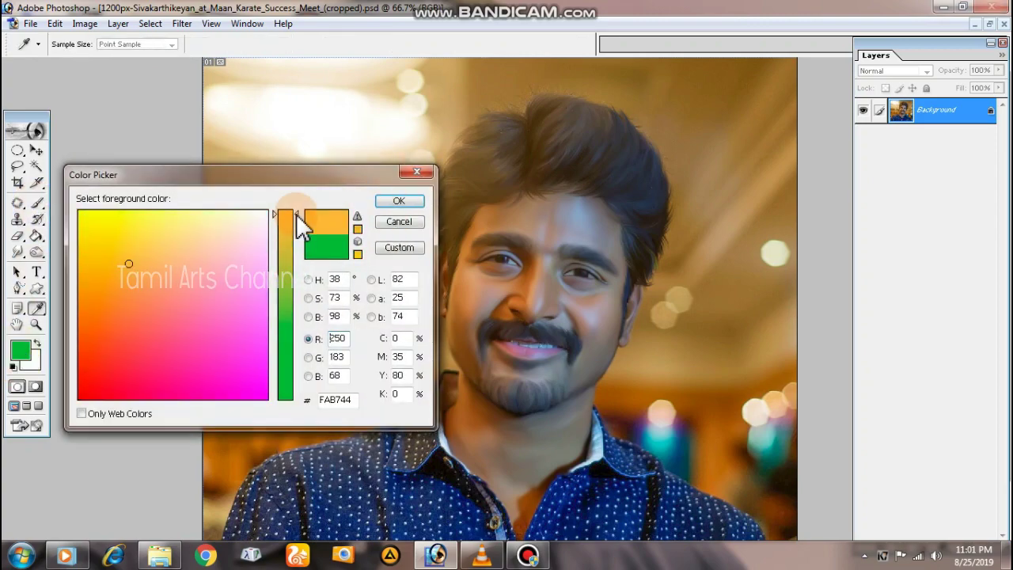
{"action": "left_click", "coordinate": [193, 331]}
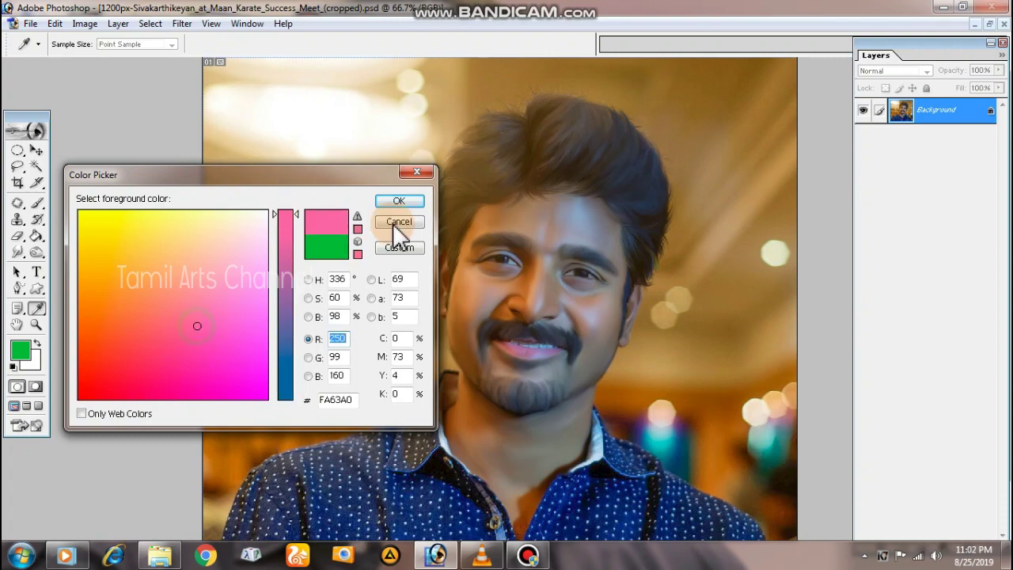
{"action": "left_click", "coordinate": [191, 392]}
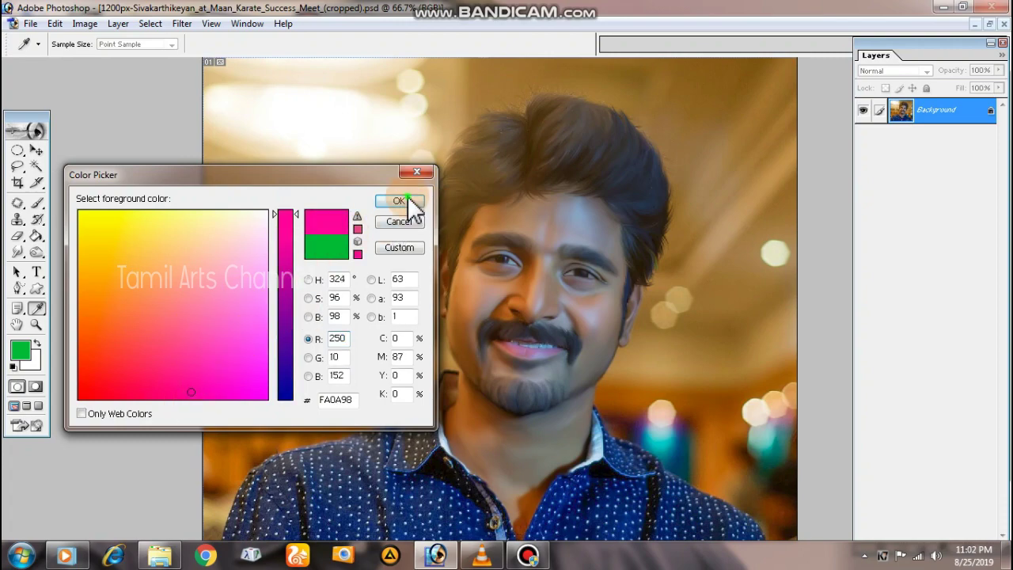
{"action": "left_click", "coordinate": [400, 201]}
{"action": "key", "text": "b"}
{"action": "key", "text": "ctrl+plus"}
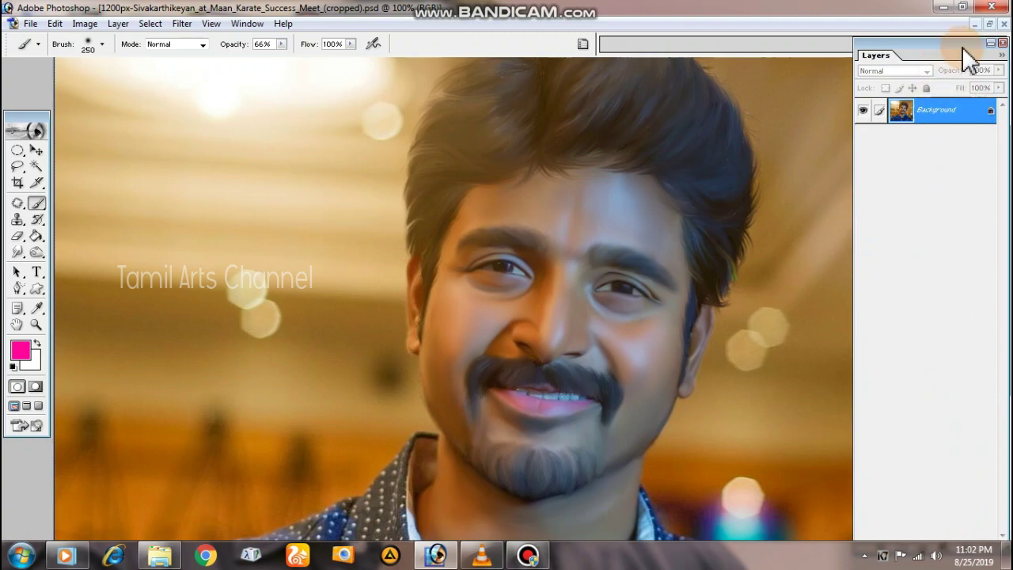
- Paint pink blush on both cheeks and the forehead on a new Layer 1
{"action": "left_click", "coordinate": [990, 42]}
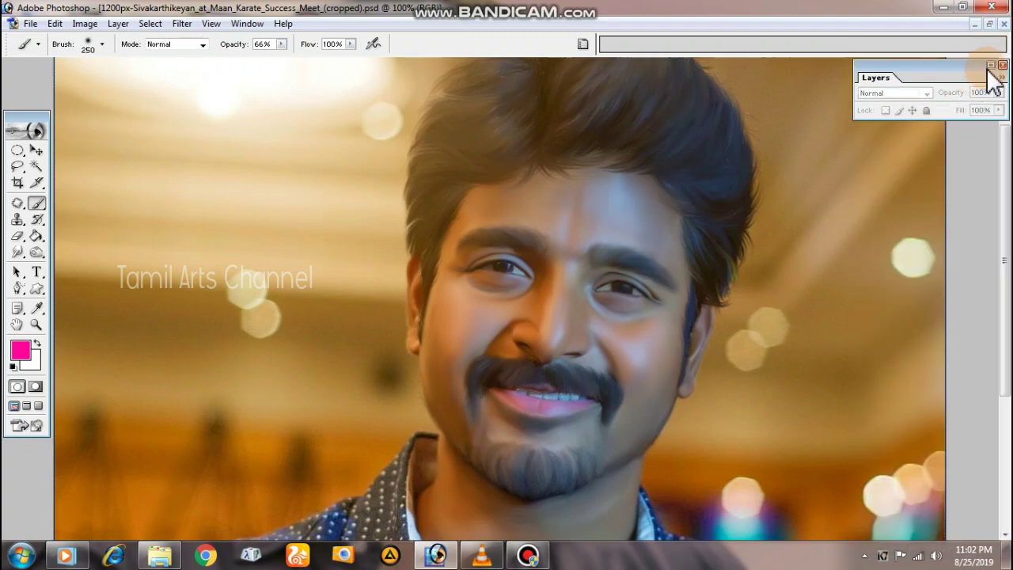
{"action": "left_click", "coordinate": [990, 66]}
{"action": "left_click", "coordinate": [964, 172]}
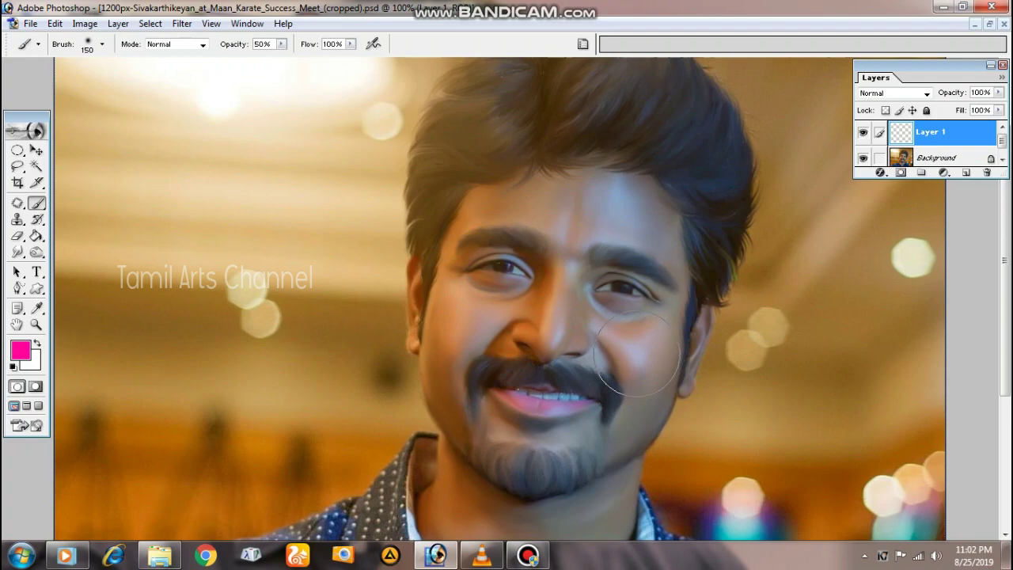
{"action": "left_click_drag", "start_coordinate": [638, 353], "coordinate": [645, 380]}
{"action": "left_click_drag", "start_coordinate": [475, 321], "coordinate": [481, 330]}
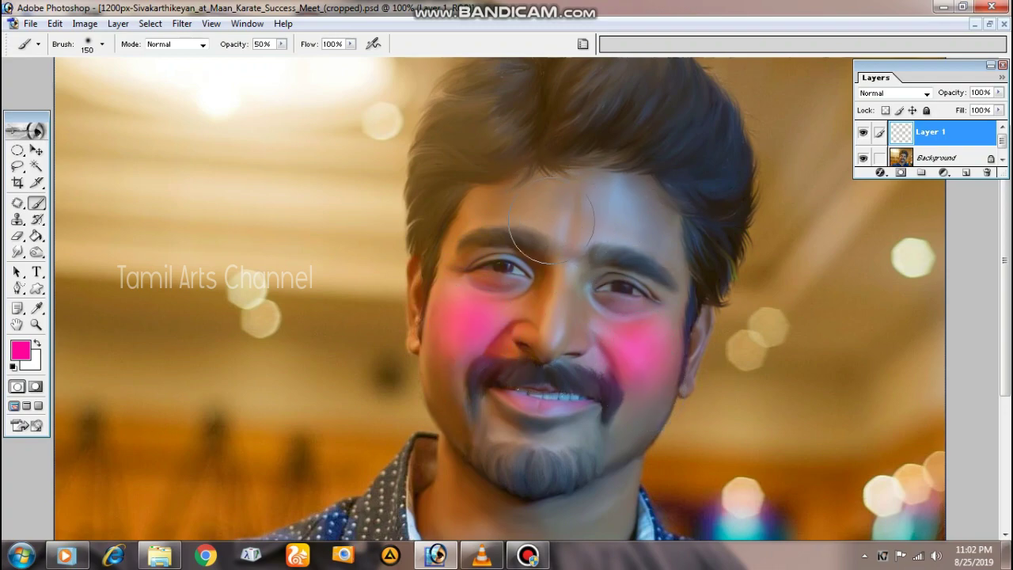
{"action": "left_click_drag", "start_coordinate": [552, 218], "coordinate": [562, 186]}
- Try several blend modes on the pink layer and settle on Soft Light
{"action": "left_click", "coordinate": [898, 92]}
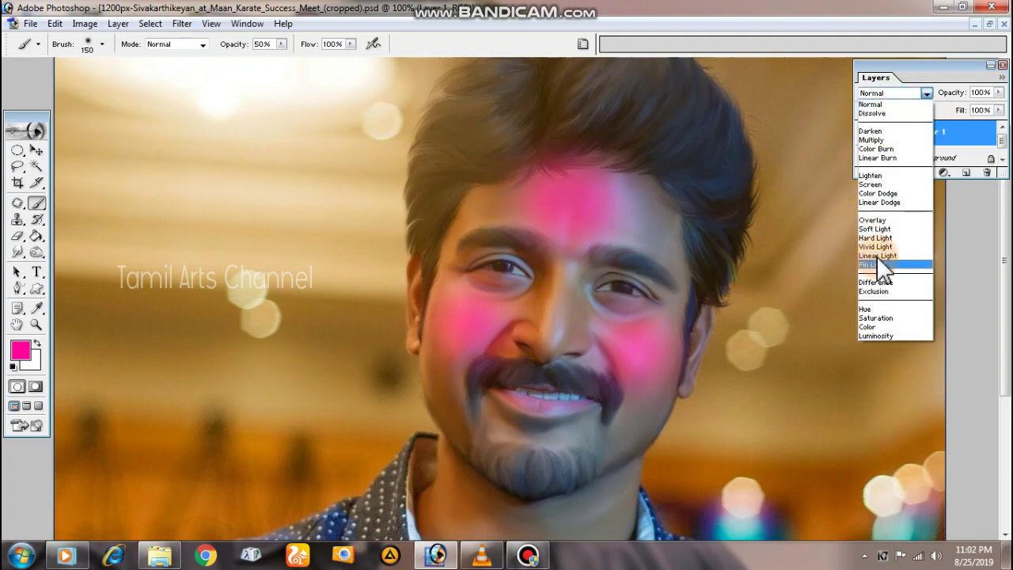
{"action": "left_click", "coordinate": [873, 220]}
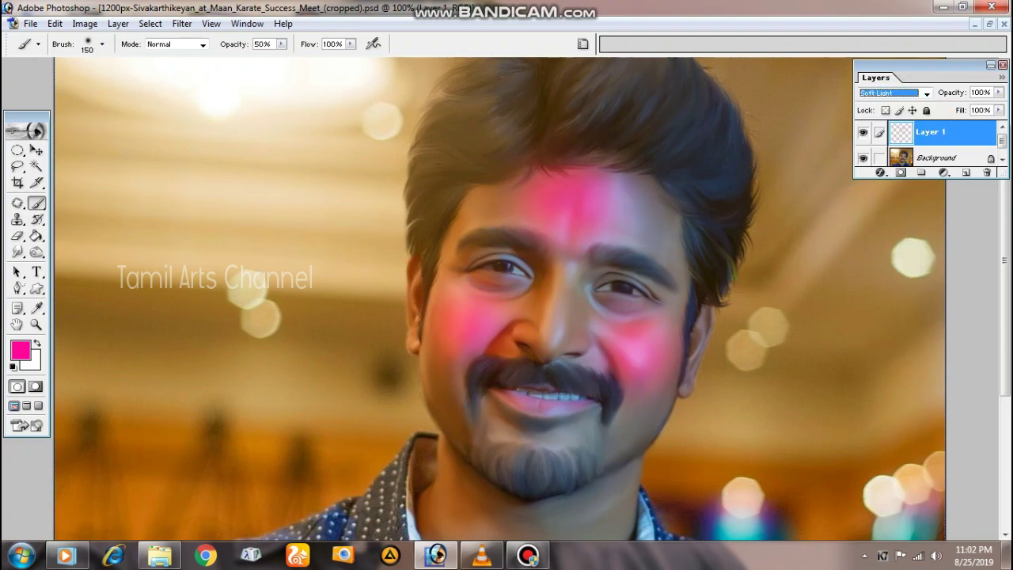
{"action": "key", "text": "Down"}
{"action": "key", "text": "Down"}
{"action": "key", "text": "Down"}
{"action": "key", "text": "Up"}
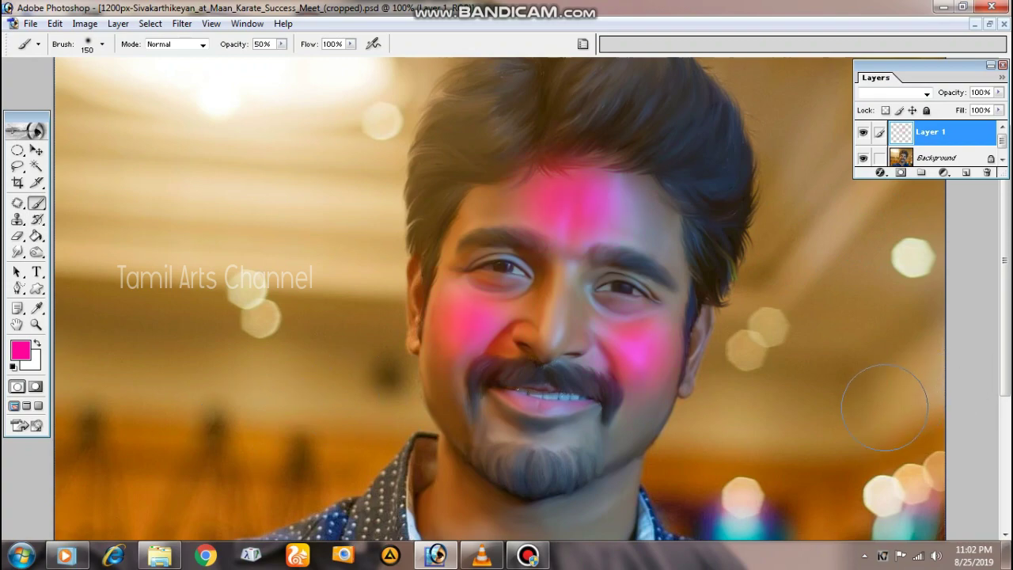
{"action": "key", "text": "Up"}
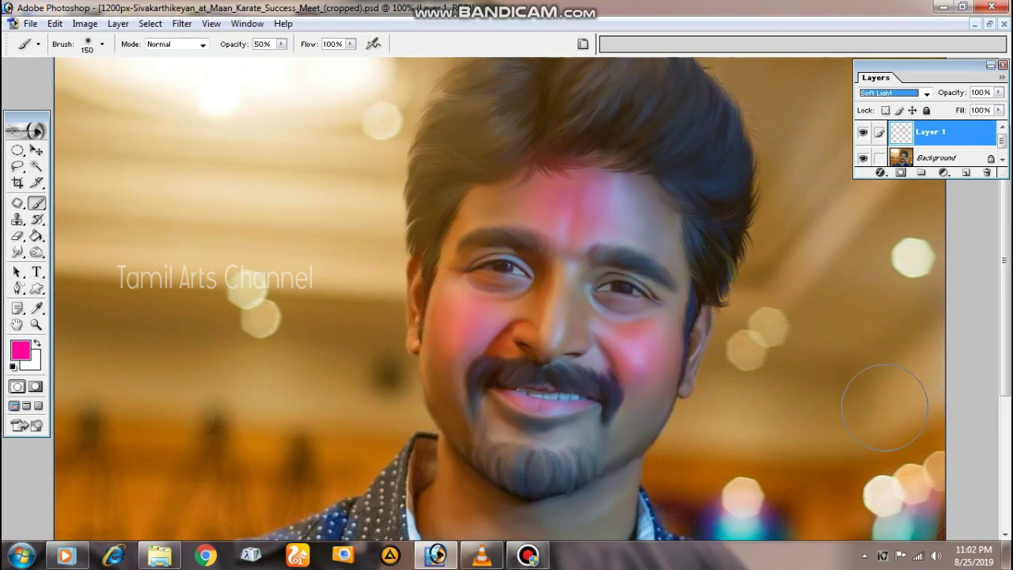
{"action": "key", "text": "Up"}
{"action": "key", "text": "Up"}
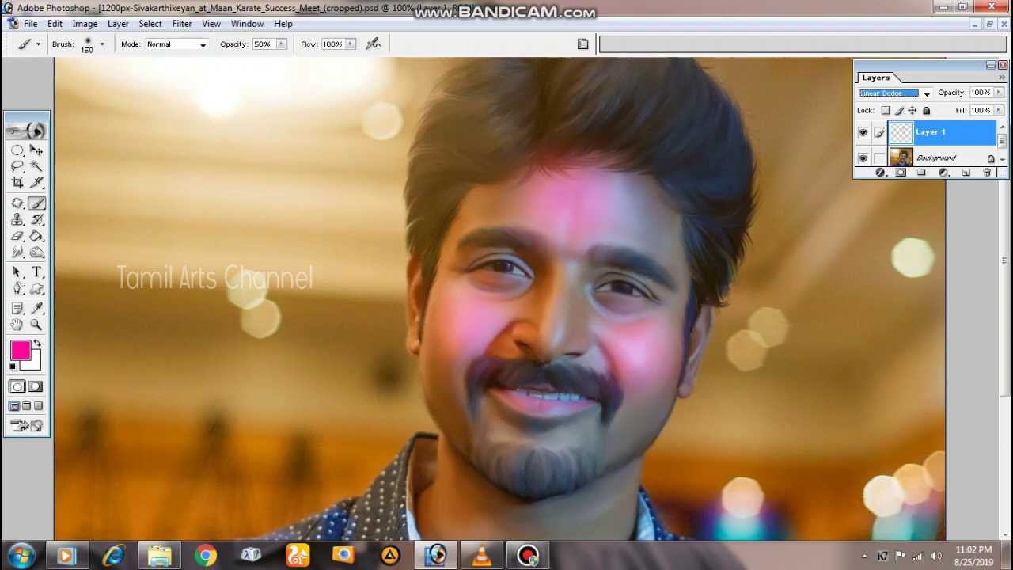
{"action": "key", "text": "Down"}
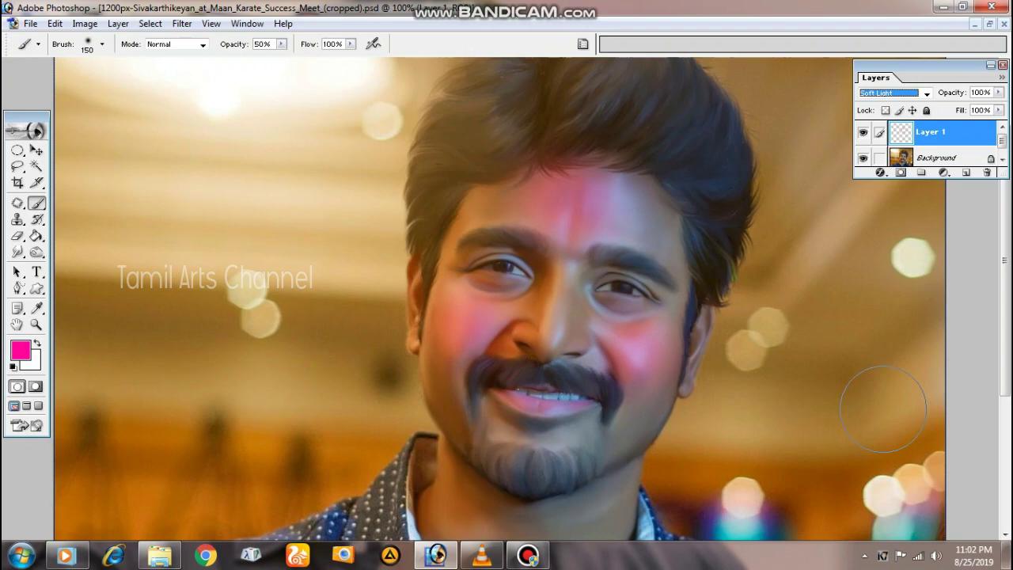
- Switch to the Eraser with the soft 100 px brush to remove the forehead pink
{"action": "left_click", "coordinate": [16, 236]}
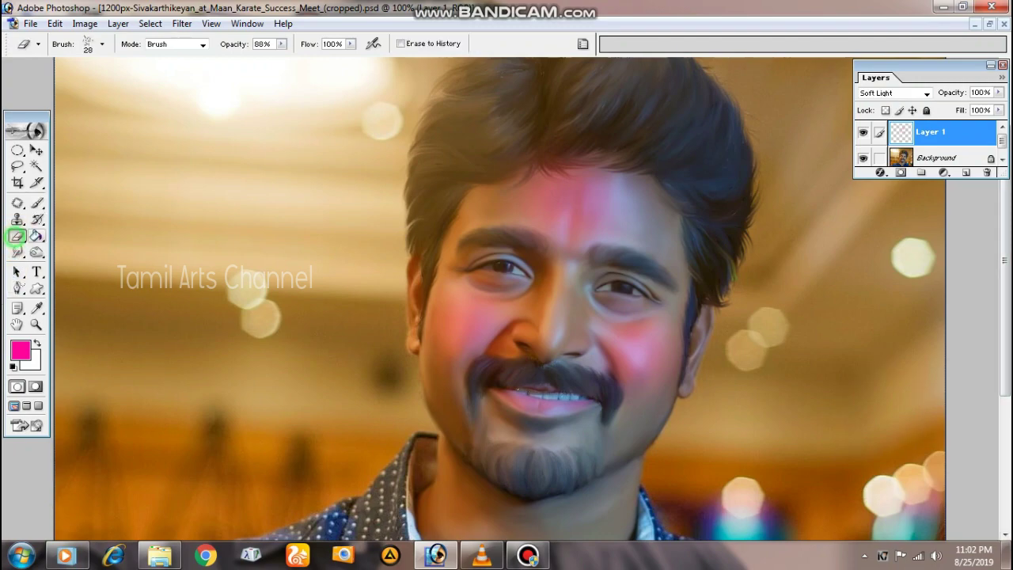
{"action": "right_click", "coordinate": [577, 193]}
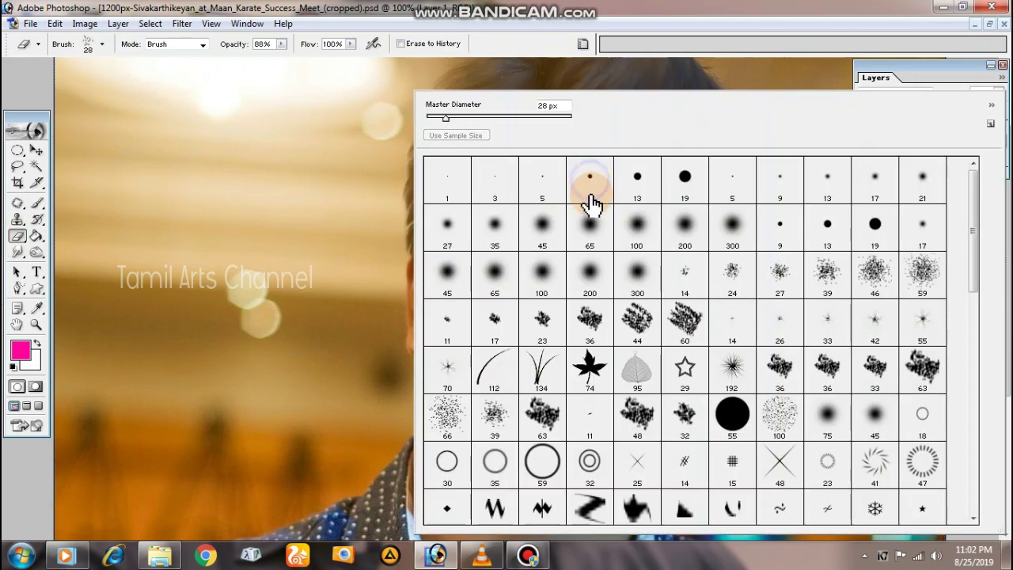
{"action": "left_click", "coordinate": [637, 227]}
{"action": "key", "text": "Return"}
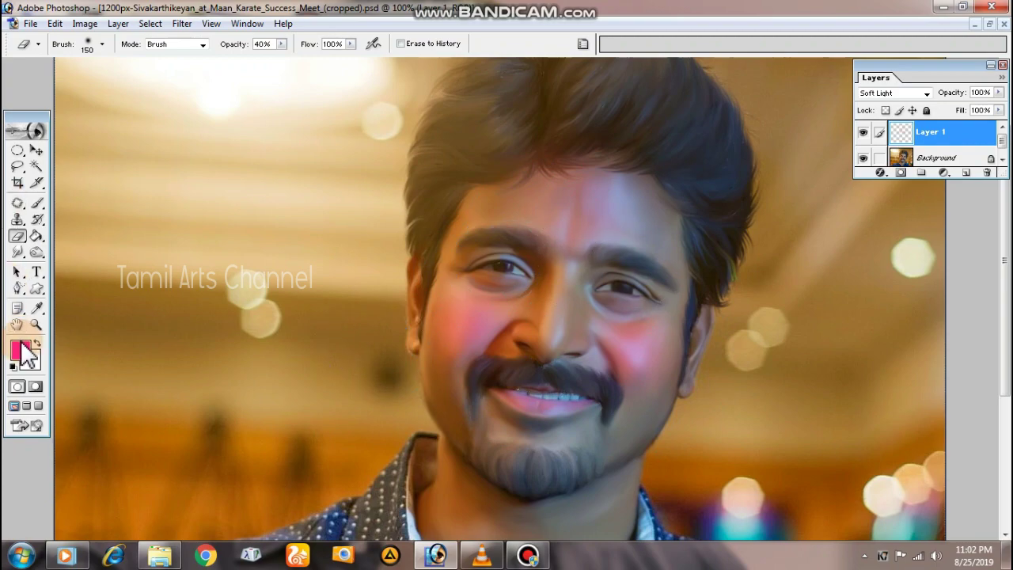
- Paint a large bright yellow glow on a new Layer 2 with a 500 px brush
{"action": "left_click", "coordinate": [36, 203]}
{"action": "left_click", "coordinate": [22, 350]}
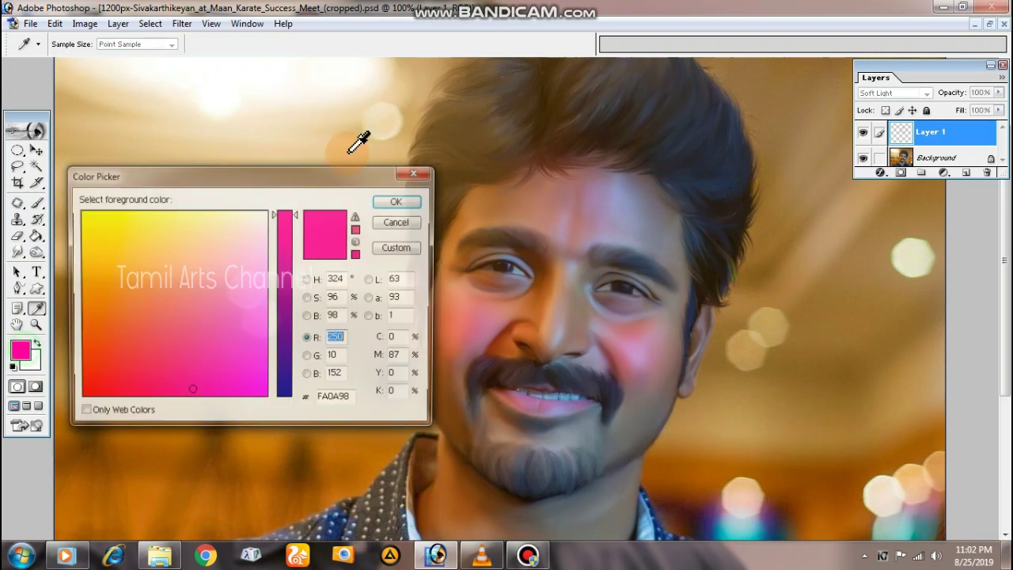
{"action": "left_click_drag", "start_coordinate": [89, 277], "coordinate": [94, 229]}
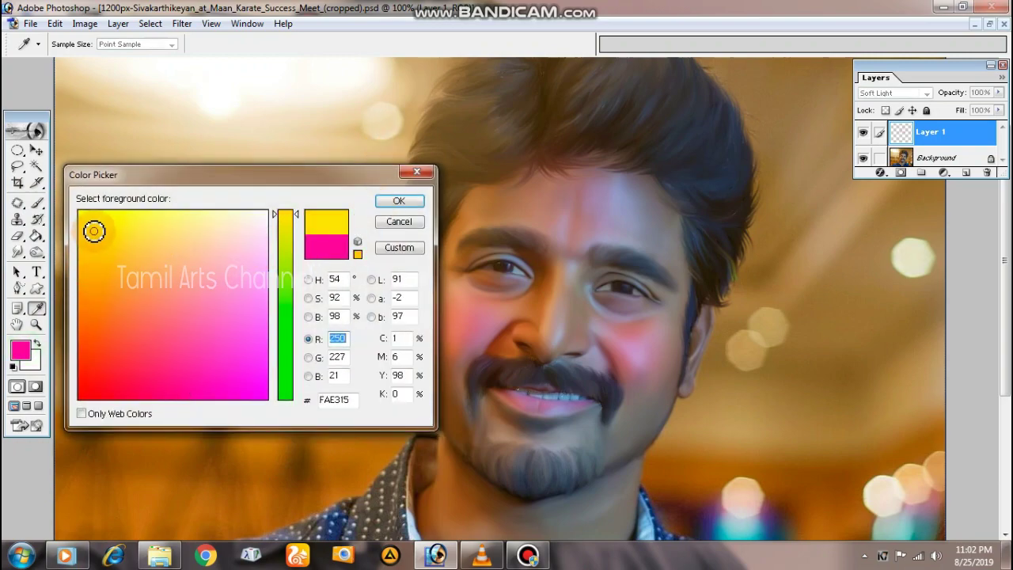
{"action": "left_click", "coordinate": [401, 203]}
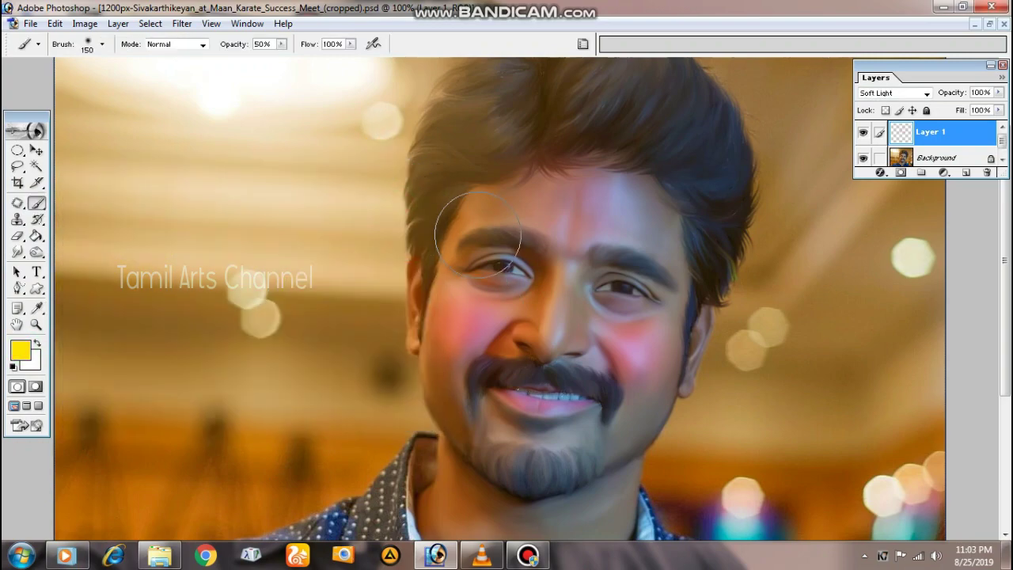
{"action": "left_click", "coordinate": [966, 173]}
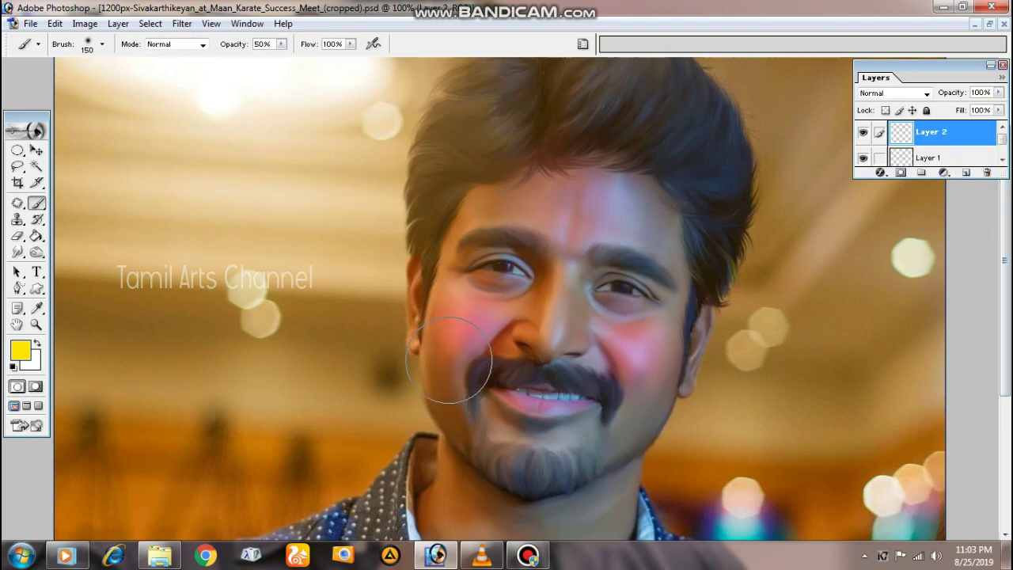
{"action": "key", "text": "bracketright"}
{"action": "key", "text": "bracketright"}
{"action": "key", "text": "bracketright"}
{"action": "key", "text": "bracketright"}
{"action": "key", "text": "bracketright"}
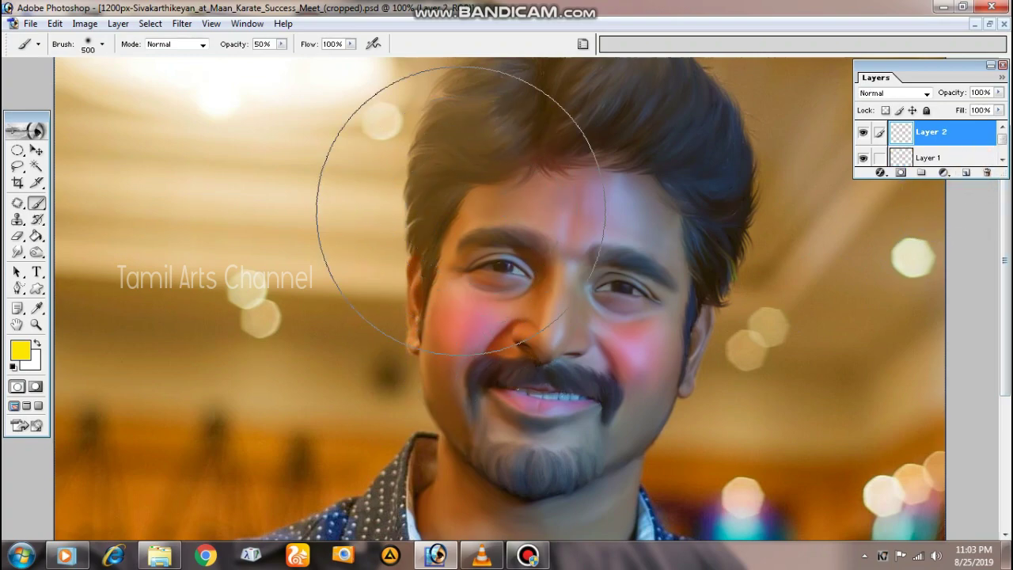
{"action": "key", "text": "bracketright"}
{"action": "key", "text": "bracketright"}
{"action": "left_click", "coordinate": [372, 261]}
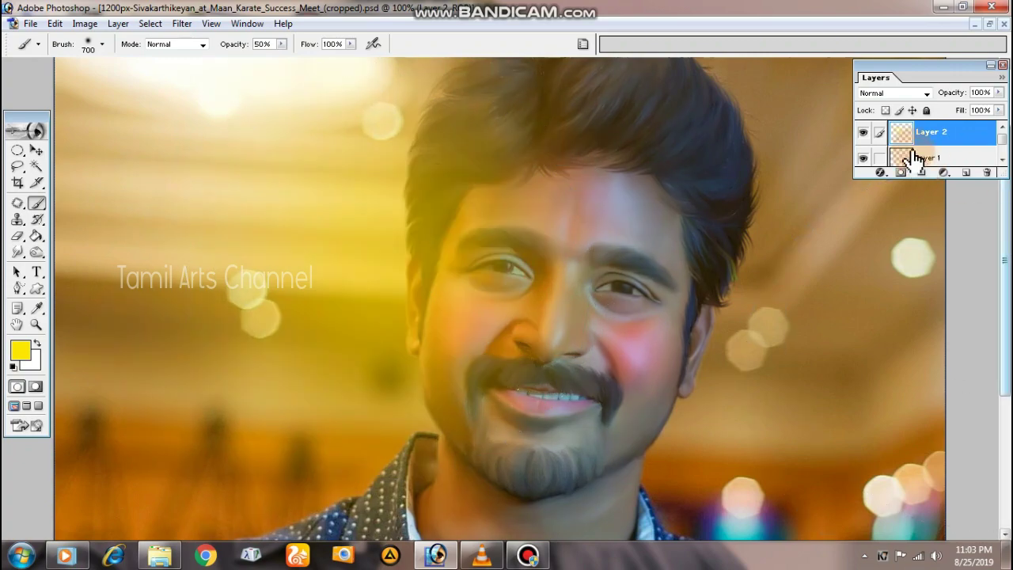
- Try several blend modes on Layer 2 and settle on Soft Light
{"action": "left_click", "coordinate": [895, 92]}
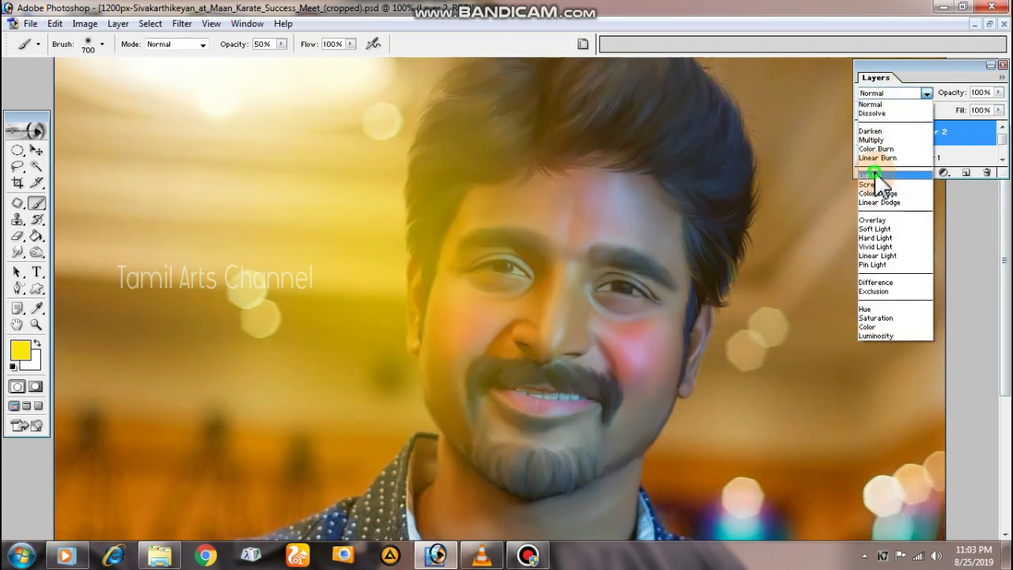
{"action": "left_click", "coordinate": [874, 184]}
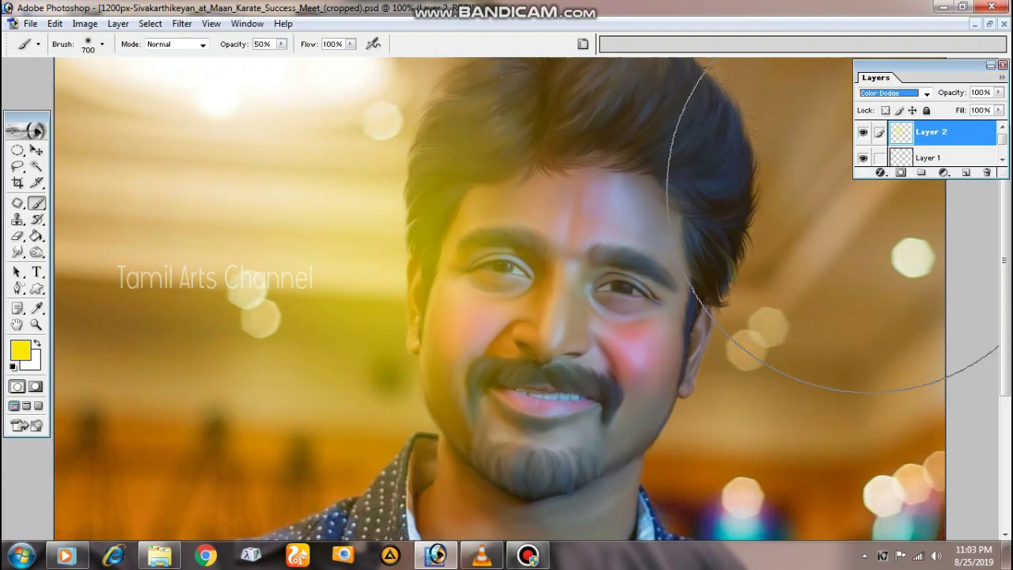
{"action": "key", "text": "Down"}
{"action": "key", "text": "Down"}
{"action": "key", "text": "Down"}
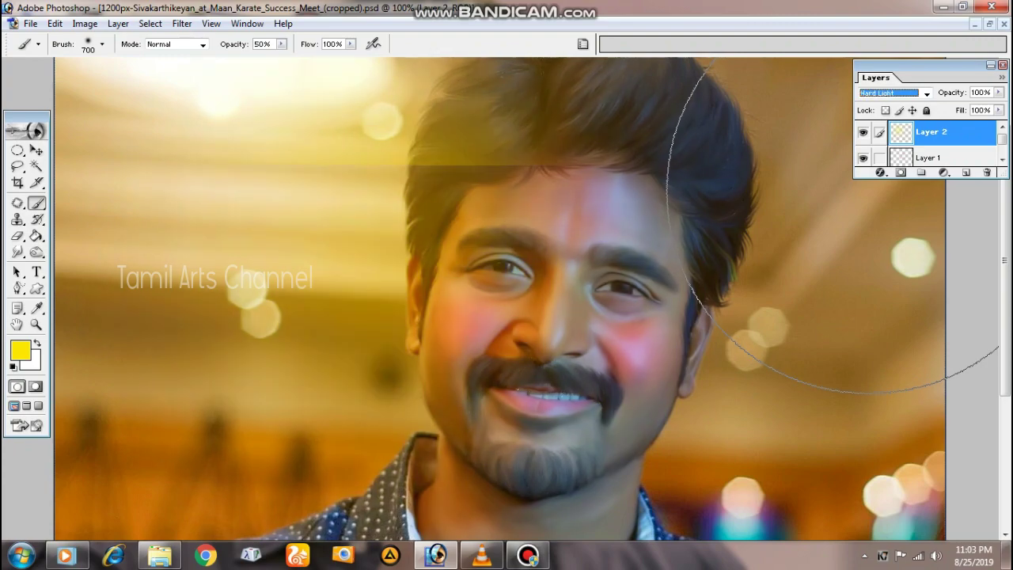
{"action": "key", "text": "Down"}
{"action": "key", "text": "Down"}
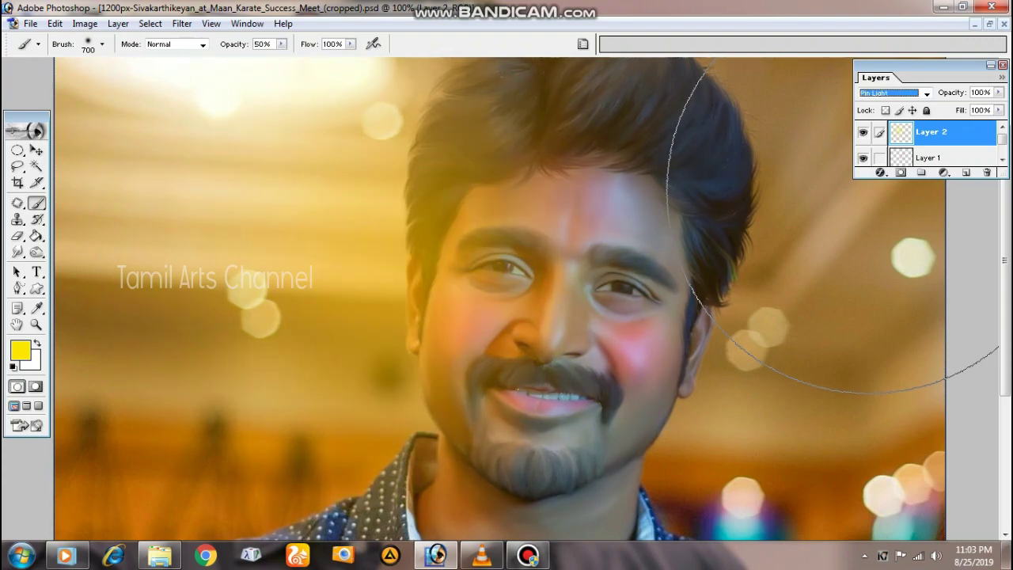
{"action": "key", "text": "Down"}
{"action": "key", "text": "Down"}
{"action": "key", "text": "Down"}
{"action": "key", "text": "Down"}
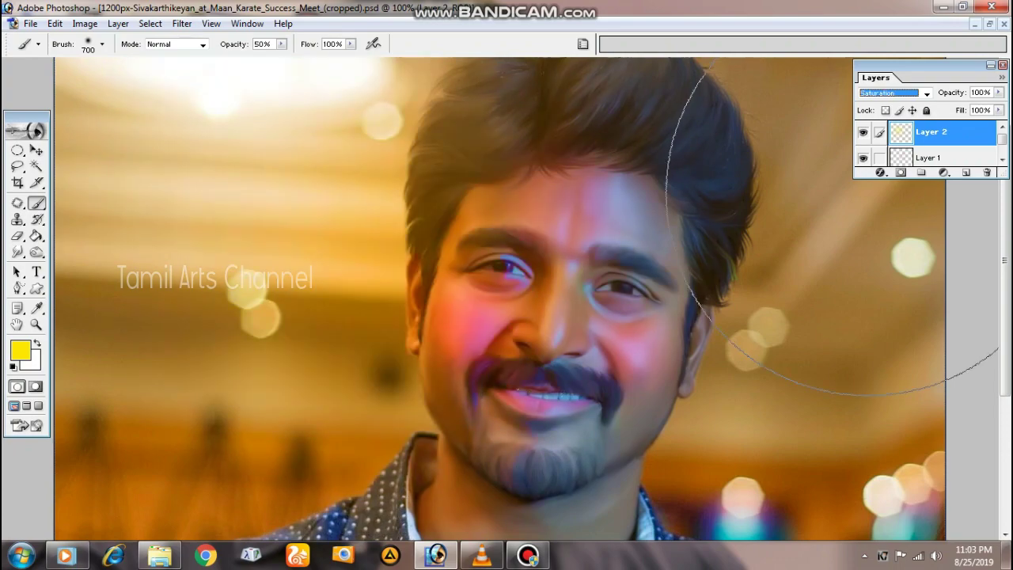
{"action": "key", "text": "Down"}
{"action": "key", "text": "Down"}
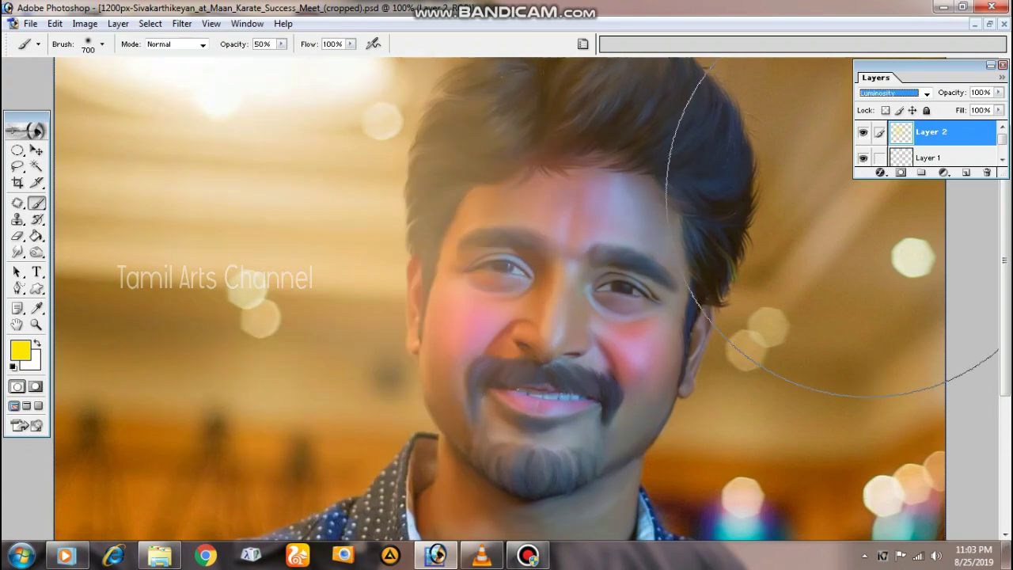
{"action": "key", "text": "Up"}
{"action": "key", "text": "Up"}
{"action": "key", "text": "Up"}
{"action": "key", "text": "Up"}
{"action": "key", "text": "Up"}
{"action": "key", "text": "Up"}
{"action": "key", "text": "Up"}
{"action": "key", "text": "Up"}
{"action": "key", "text": "Up"}
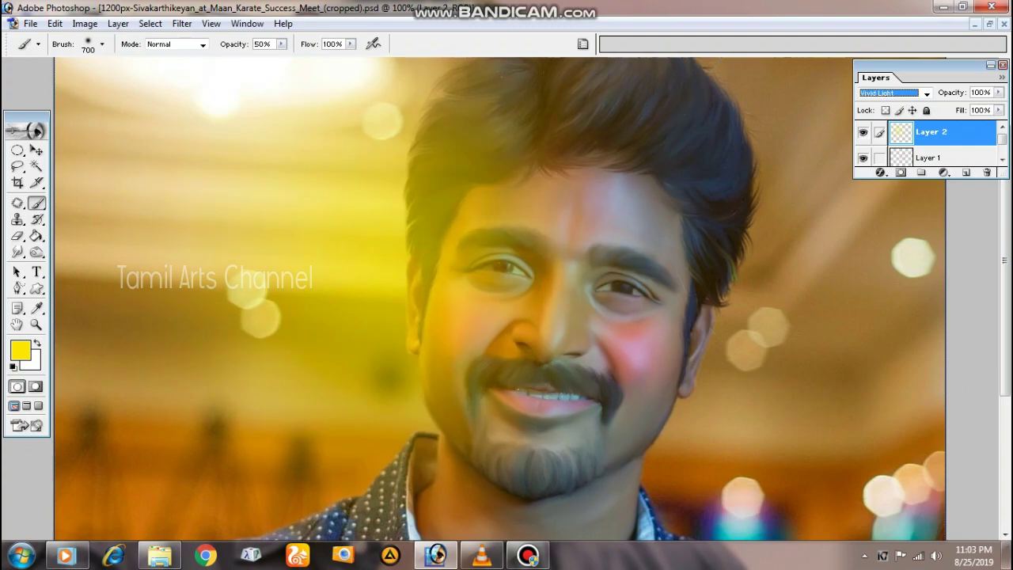
{"action": "key", "text": "Up"}
{"action": "key", "text": "Up"}
{"action": "key", "text": "Up"}
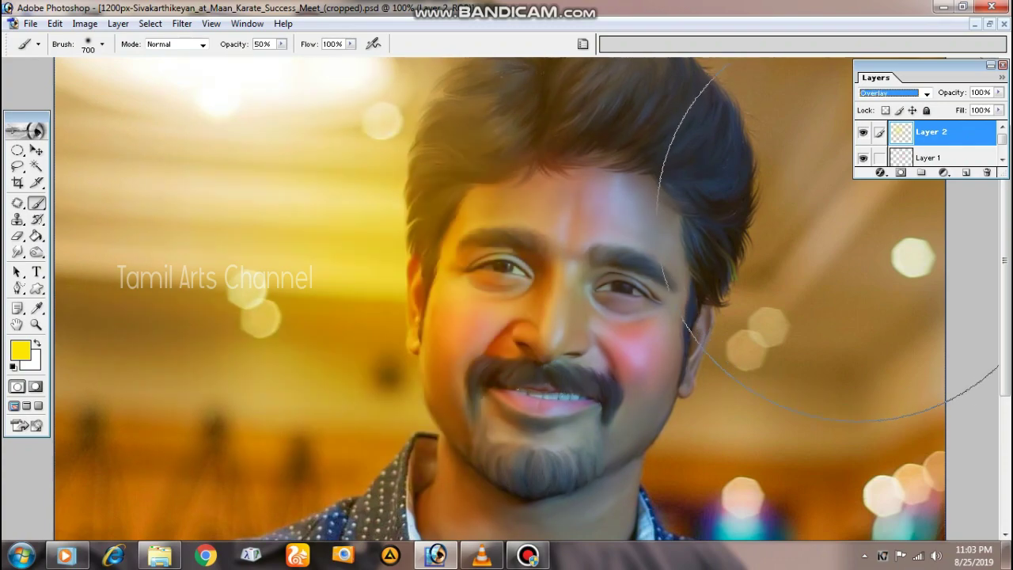
{"action": "key", "text": "Down"}
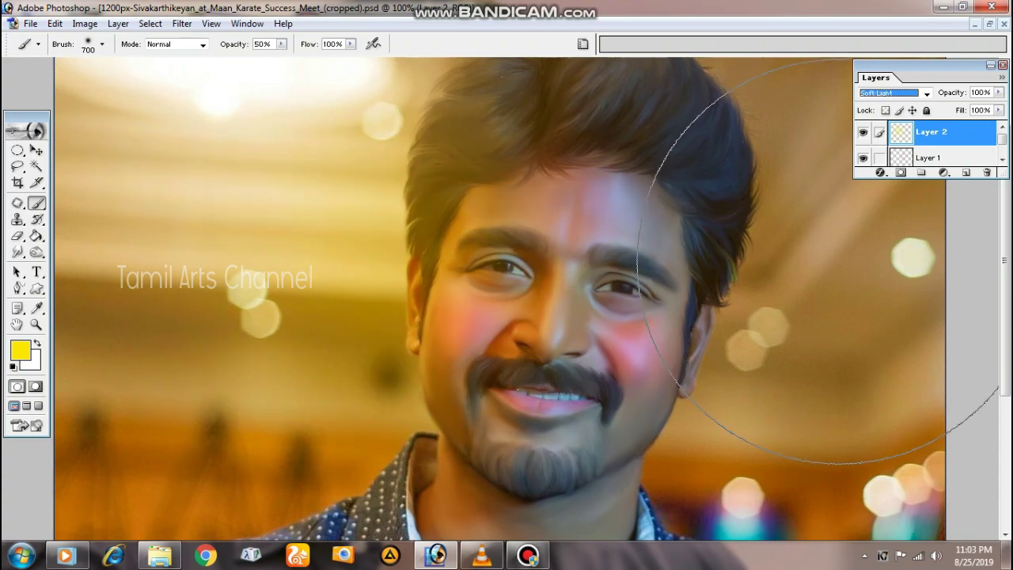
- Try hue and saturation changes on the yellow glow, then discard them
{"action": "key", "text": "ctrl+u"}
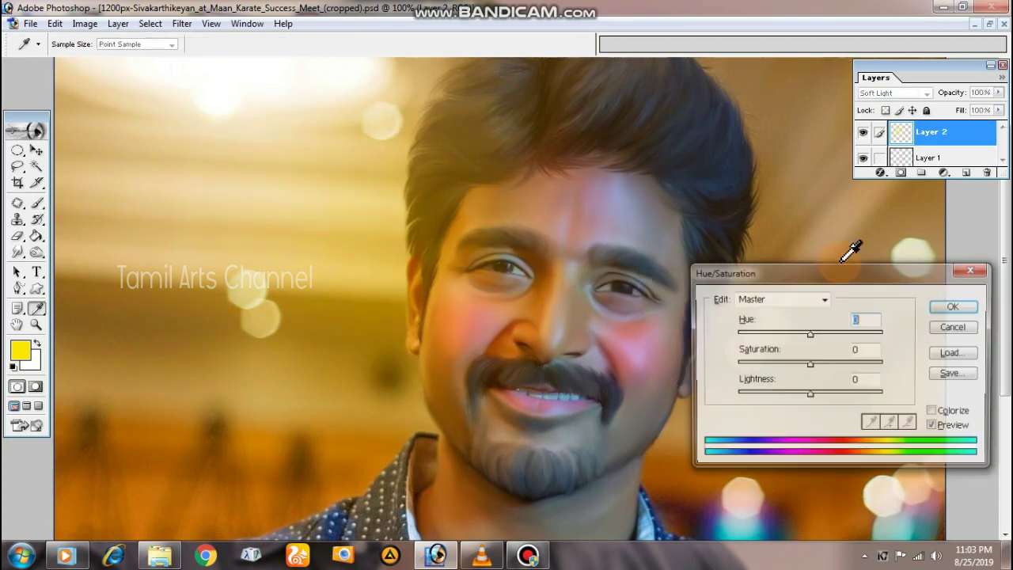
{"action": "mouse_move", "coordinate": [815, 363]}
{"action": "left_mouse_down"}
{"action": "mouse_move", "coordinate": [846, 363]}
{"action": "mouse_move", "coordinate": [758, 366]}
{"action": "mouse_move", "coordinate": [819, 366]}
{"action": "mouse_move", "coordinate": [786, 366]}
{"action": "left_mouse_up"}
{"action": "mouse_move", "coordinate": [813, 334]}
{"action": "left_mouse_down"}
{"action": "mouse_move", "coordinate": [860, 334]}
{"action": "mouse_move", "coordinate": [766, 336]}
{"action": "mouse_move", "coordinate": [779, 336]}
{"action": "left_mouse_up"}
{"action": "left_click_drag", "start_coordinate": [797, 335], "coordinate": [731, 345]}
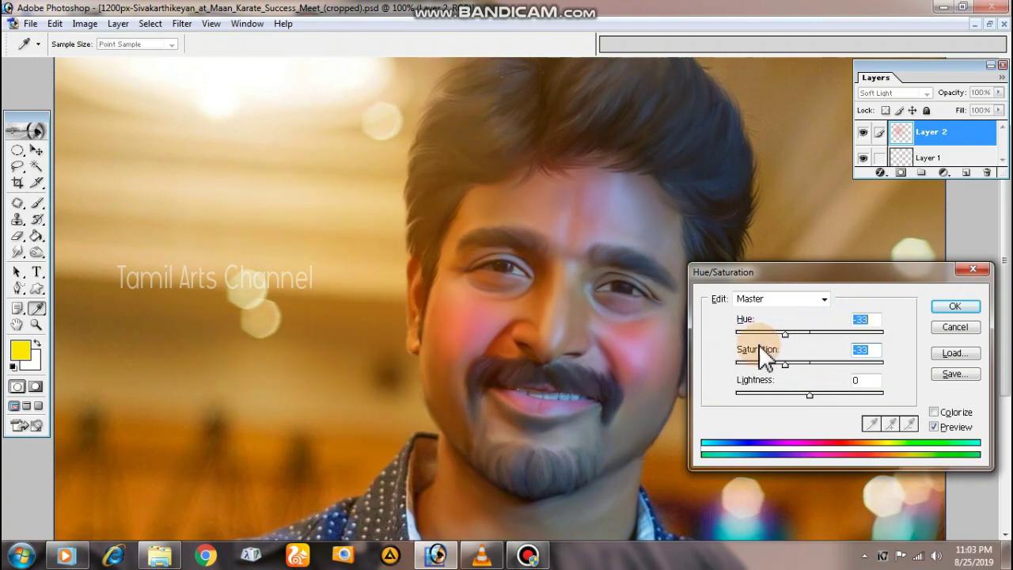
{"action": "left_click_drag", "start_coordinate": [730, 345], "coordinate": [762, 345]}
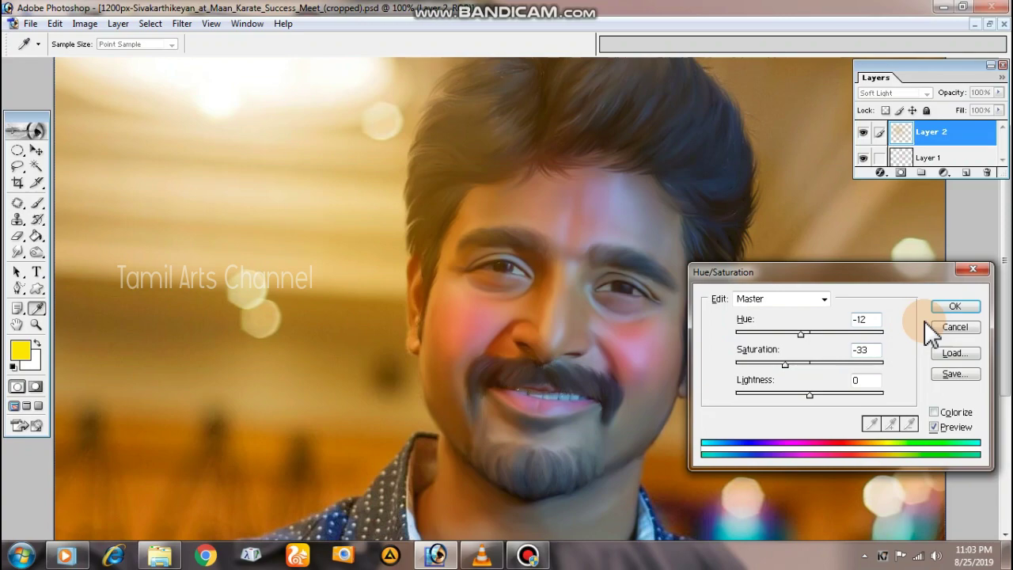
{"action": "left_click", "coordinate": [959, 330]}
{"action": "key", "text": "b"}
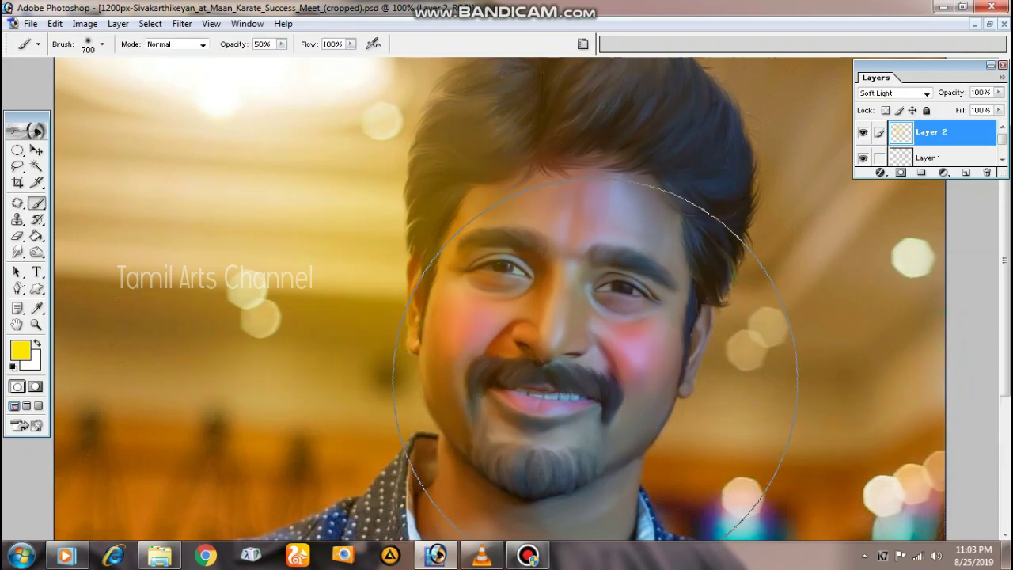
- Delete Layer 2 and confirm the deletion
{"action": "left_click", "coordinate": [982, 140]}
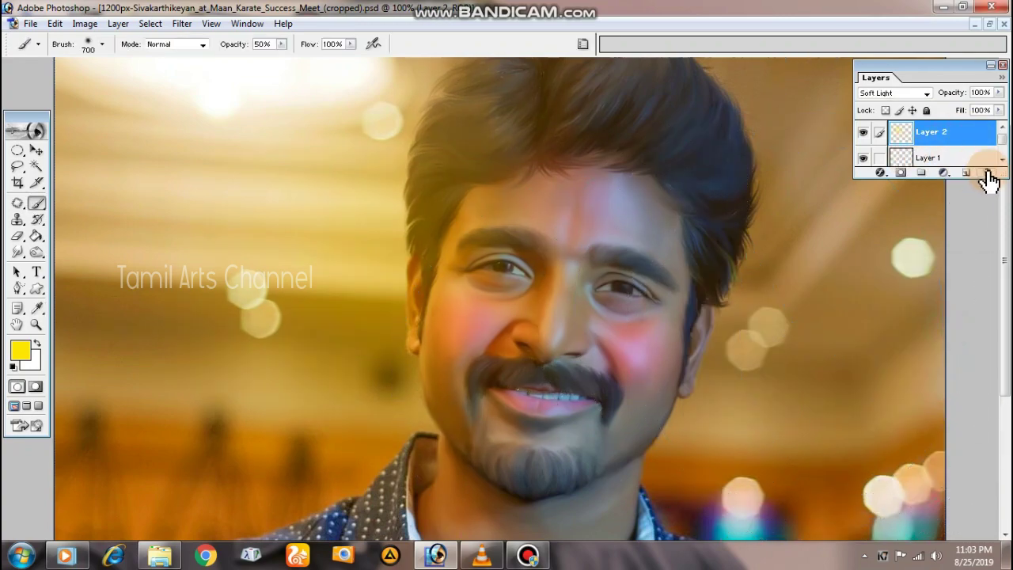
{"action": "left_click", "coordinate": [987, 172]}
{"action": "left_click", "coordinate": [529, 222]}
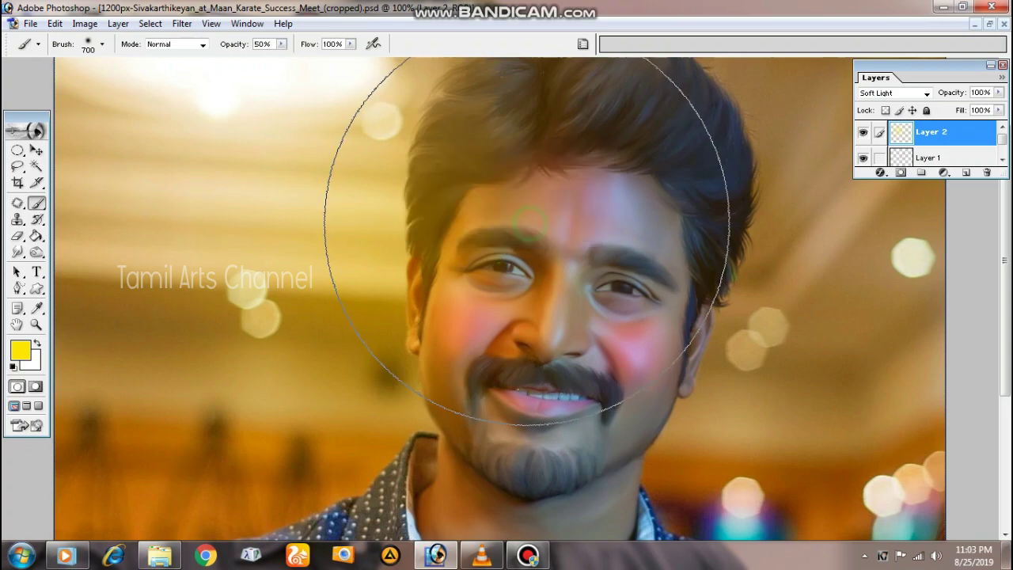
{"action": "left_click", "coordinate": [988, 173]}
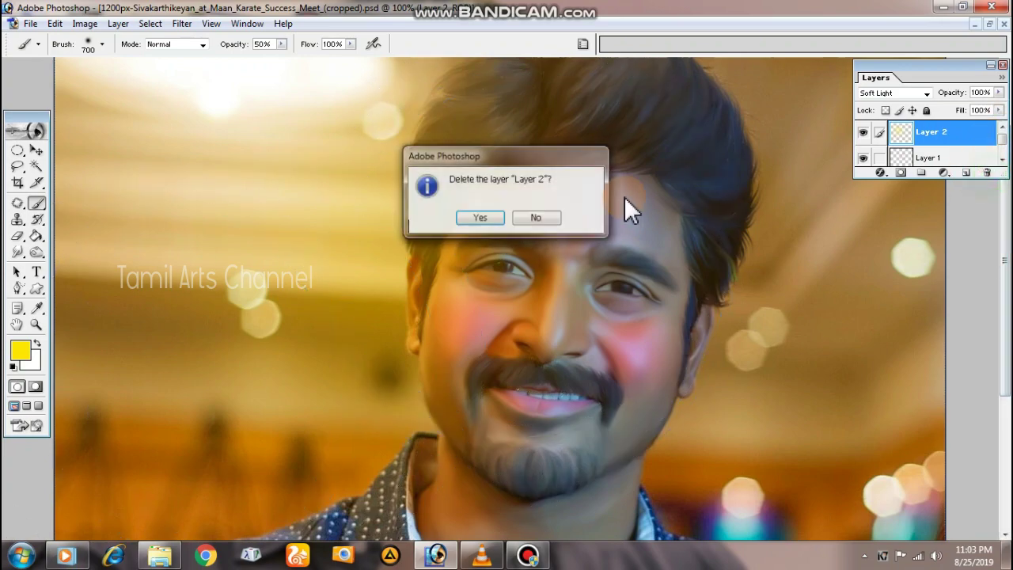
{"action": "left_click", "coordinate": [467, 221]}
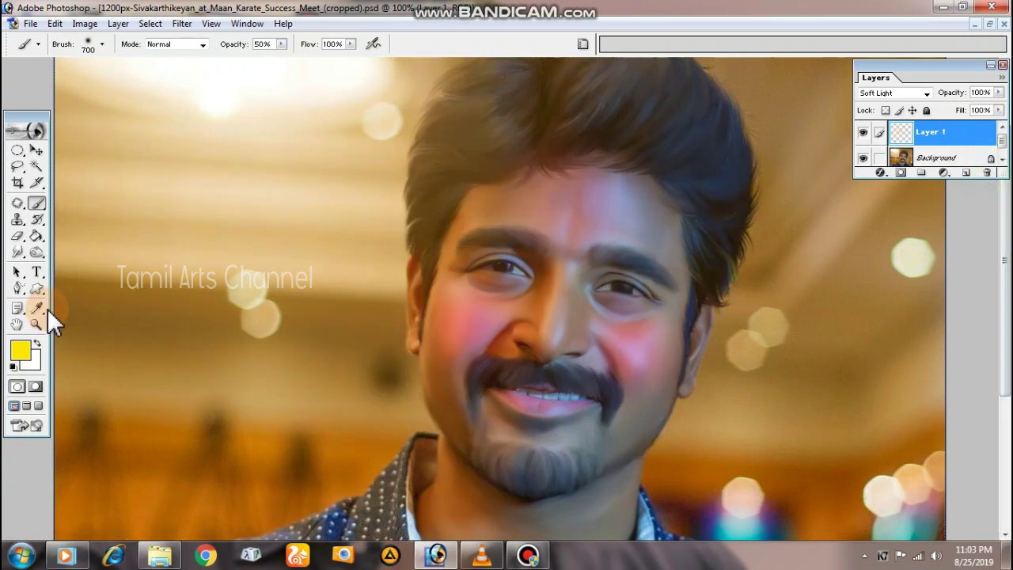
- Paint bright green over the left hair, eye and cheek with a 400 px brush
{"action": "left_click", "coordinate": [20, 350]}
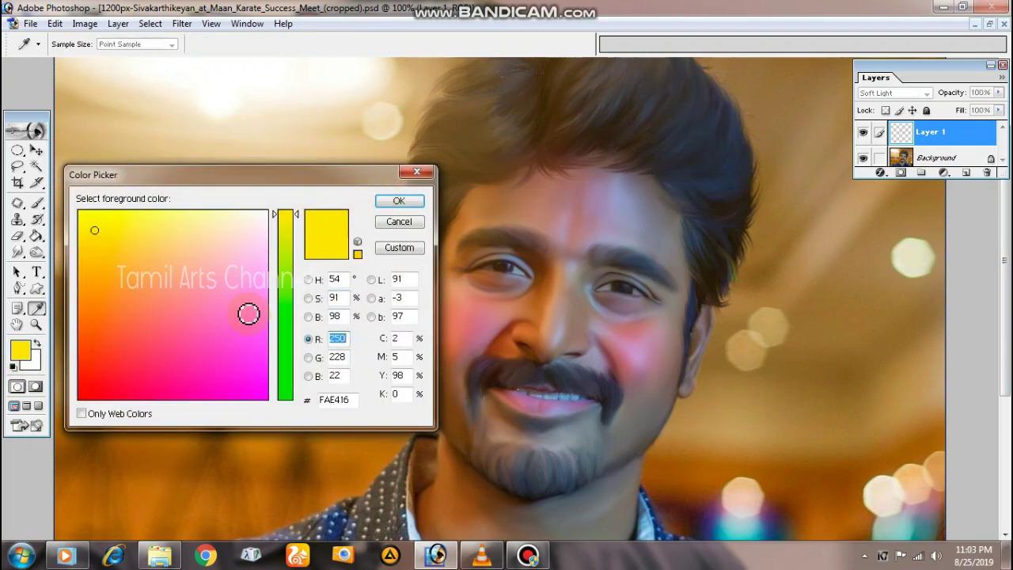
{"action": "left_click_drag", "start_coordinate": [286, 339], "coordinate": [299, 411]}
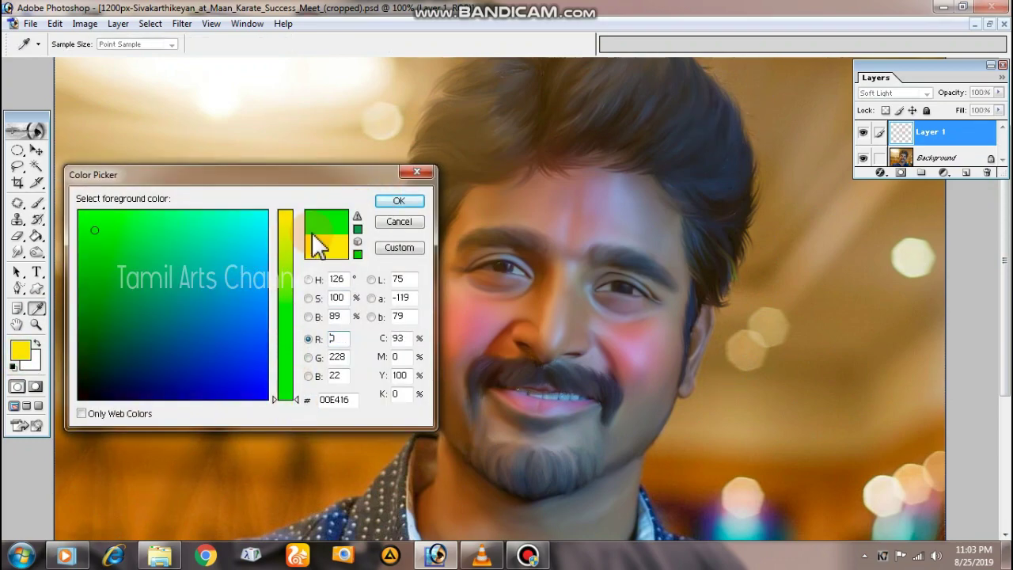
{"action": "left_click", "coordinate": [398, 202]}
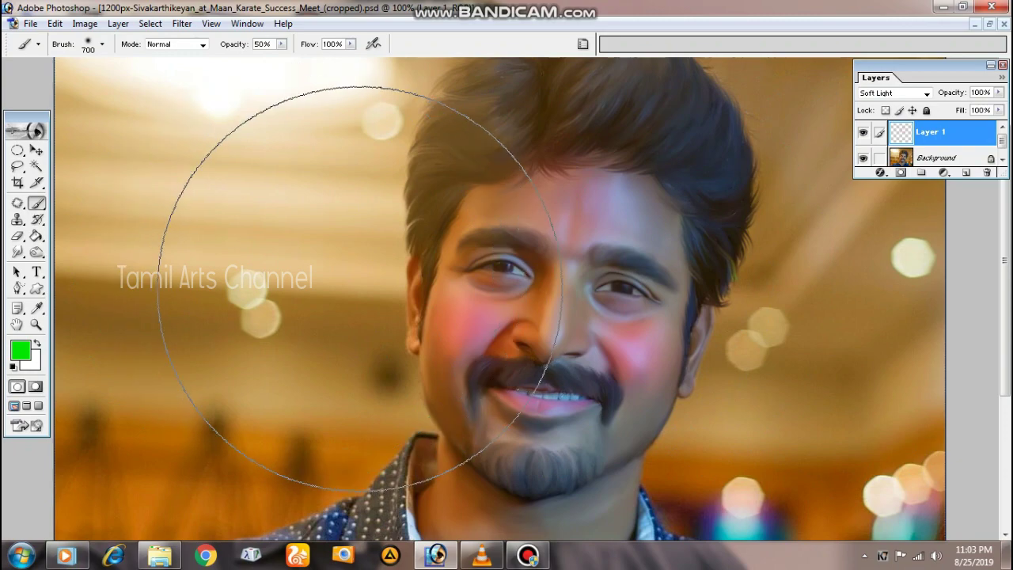
{"action": "key", "text": "bracketleft"}
{"action": "key", "text": "bracketleft"}
{"action": "key", "text": "bracketleft"}
{"action": "key", "text": "bracketleft"}
{"action": "key", "text": "bracketleft"}
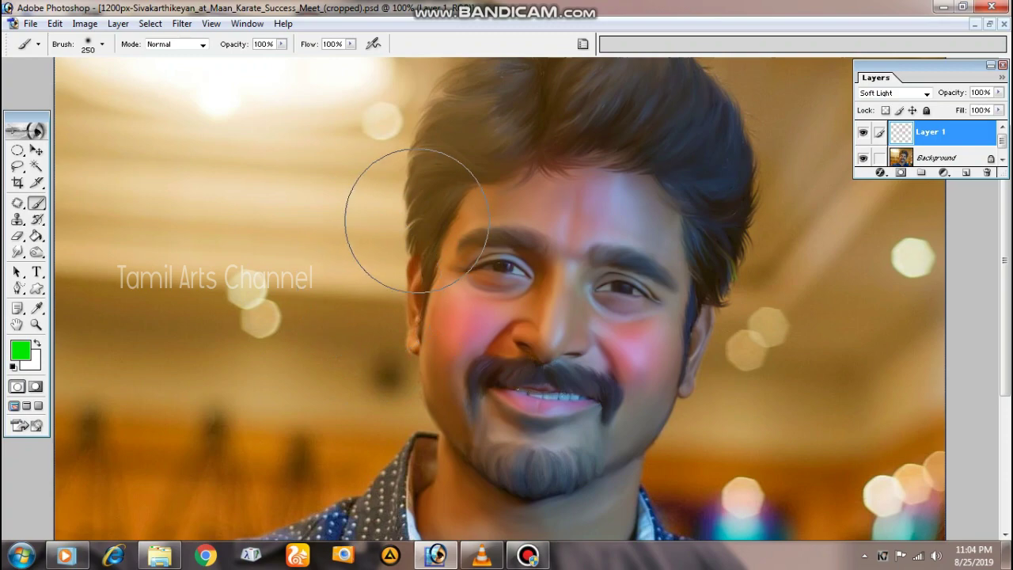
{"action": "key", "text": "bracketright"}
{"action": "key", "text": "bracketright"}
{"action": "left_click_drag", "start_coordinate": [411, 227], "coordinate": [423, 336]}
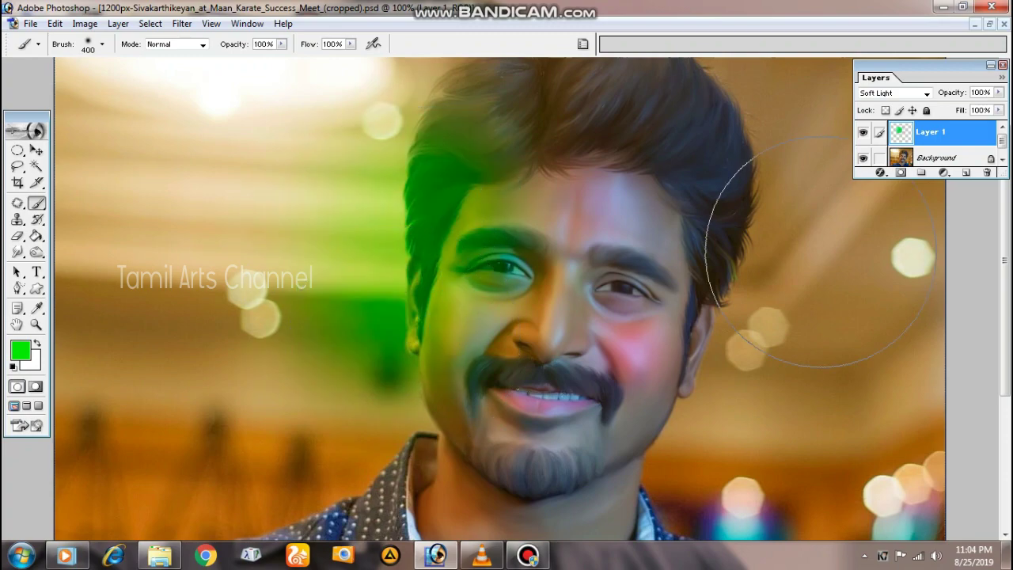
- Try several blend modes on Layer 1 and settle on Color Dodge
{"action": "left_click", "coordinate": [910, 92]}
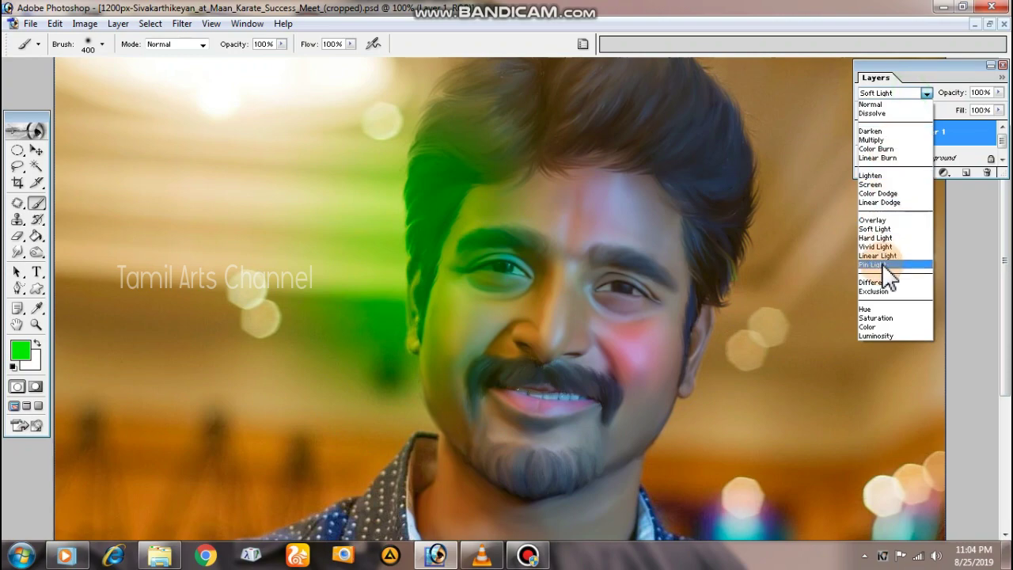
{"action": "left_click", "coordinate": [874, 218]}
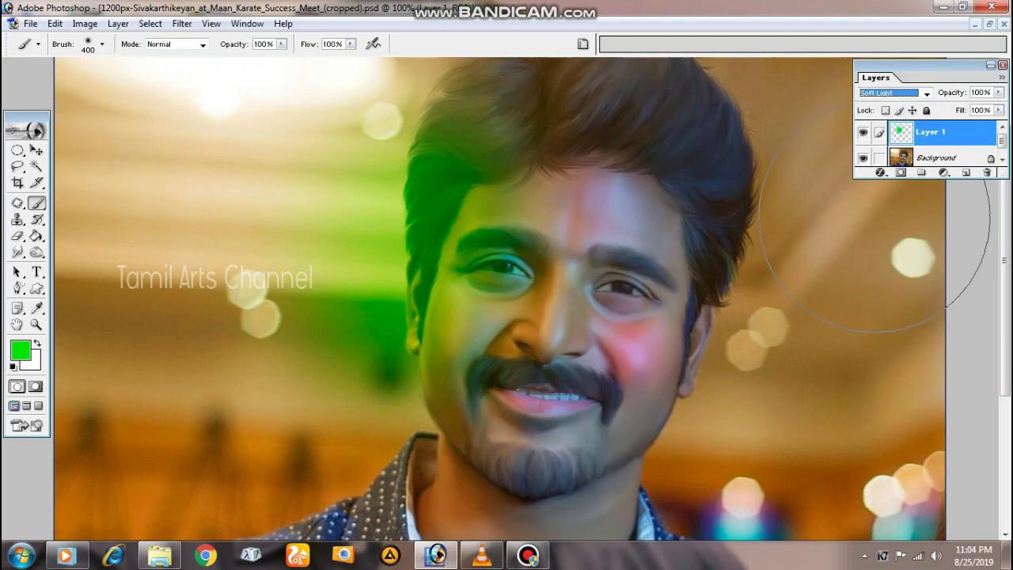
{"action": "key", "text": "Up"}
{"action": "key", "text": "Up"}
{"action": "key", "text": "Up"}
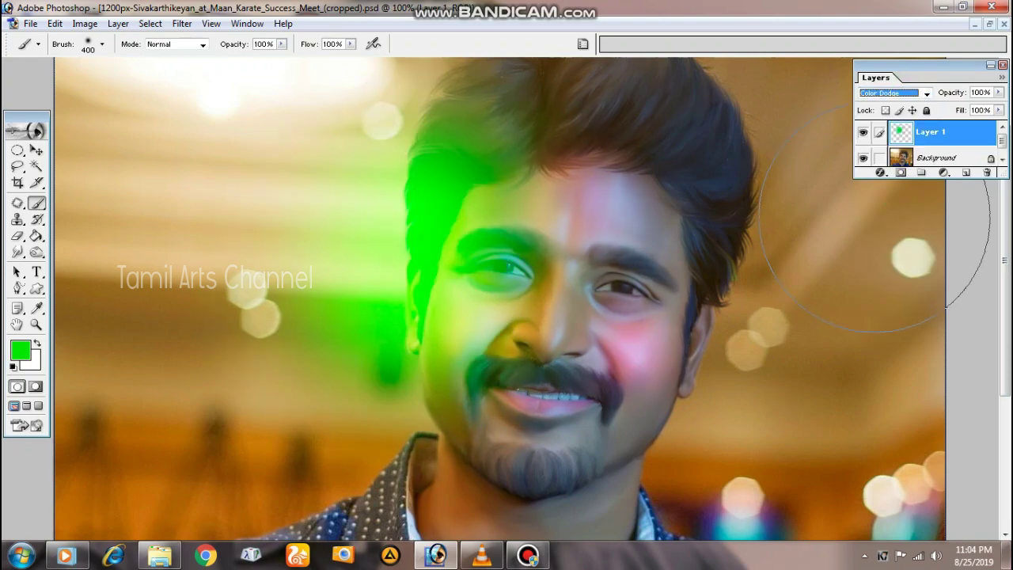
{"action": "key", "text": "Up"}
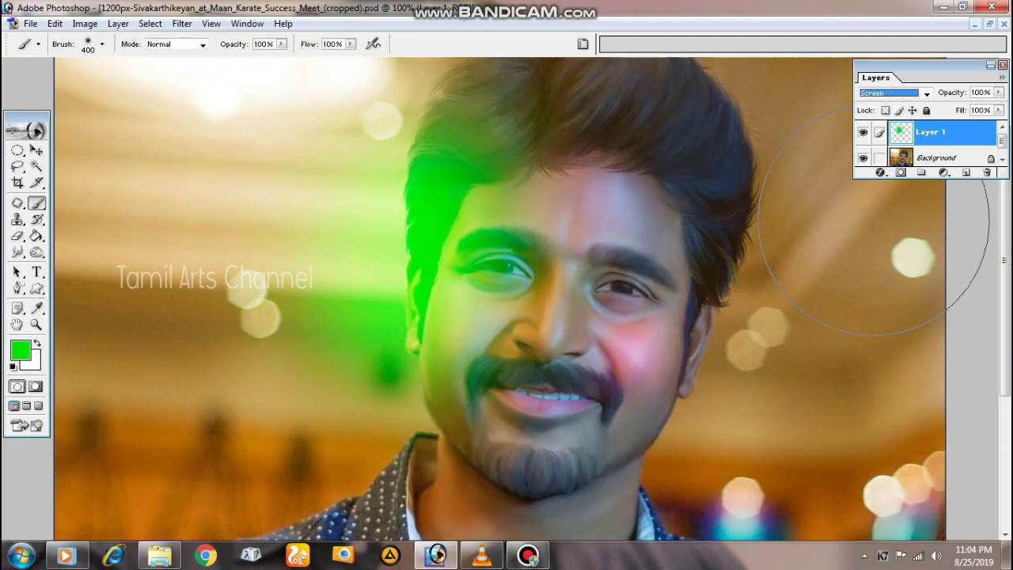
{"action": "key", "text": "Up"}
{"action": "key", "text": "Up"}
{"action": "key", "text": "Down"}
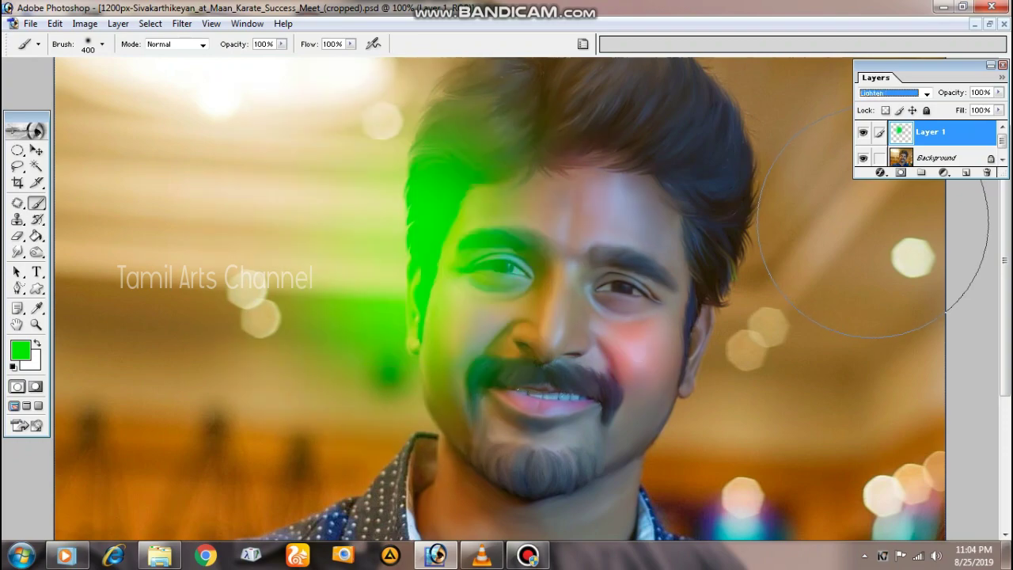
{"action": "key", "text": "Down"}
{"action": "key", "text": "Up"}
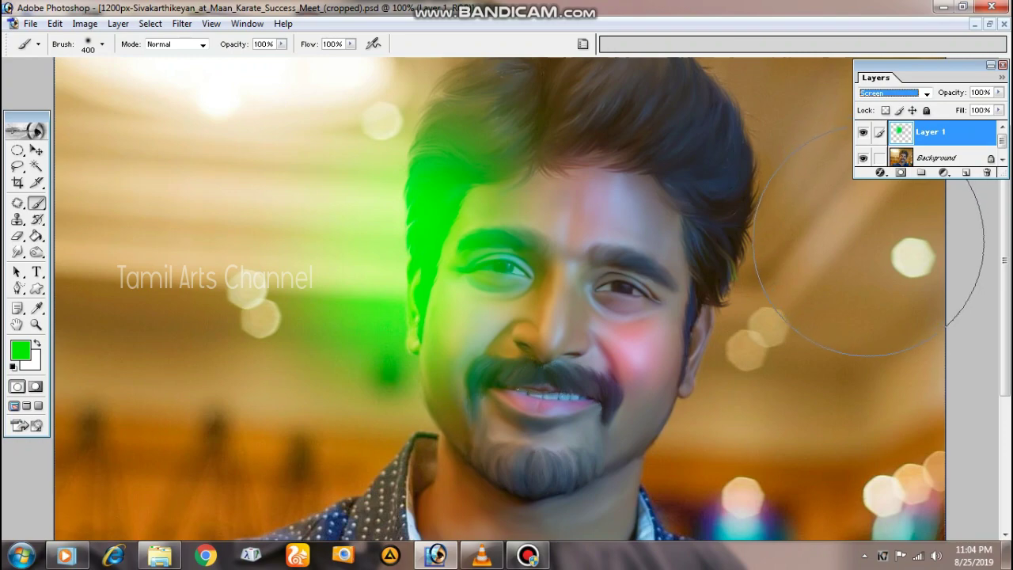
{"action": "key", "text": "Down"}
{"action": "key", "text": "Down"}
{"action": "key", "text": "Down"}
{"action": "key", "text": "Down"}
{"action": "key", "text": "Up"}
{"action": "key", "text": "Up"}
{"action": "key", "text": "Up"}
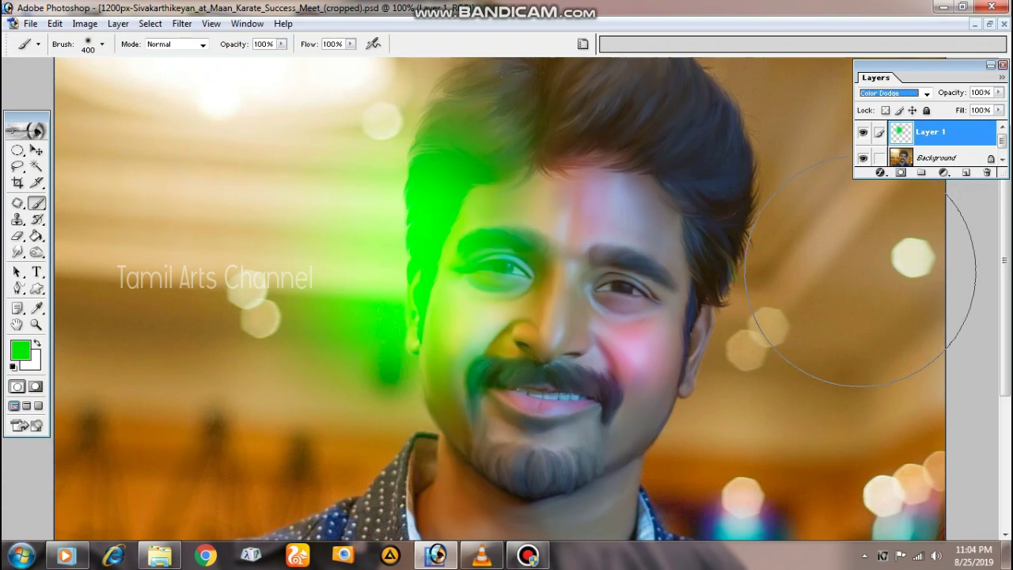
- Set Layer 1's opacity to 50%
{"action": "double_click", "coordinate": [979, 93]}
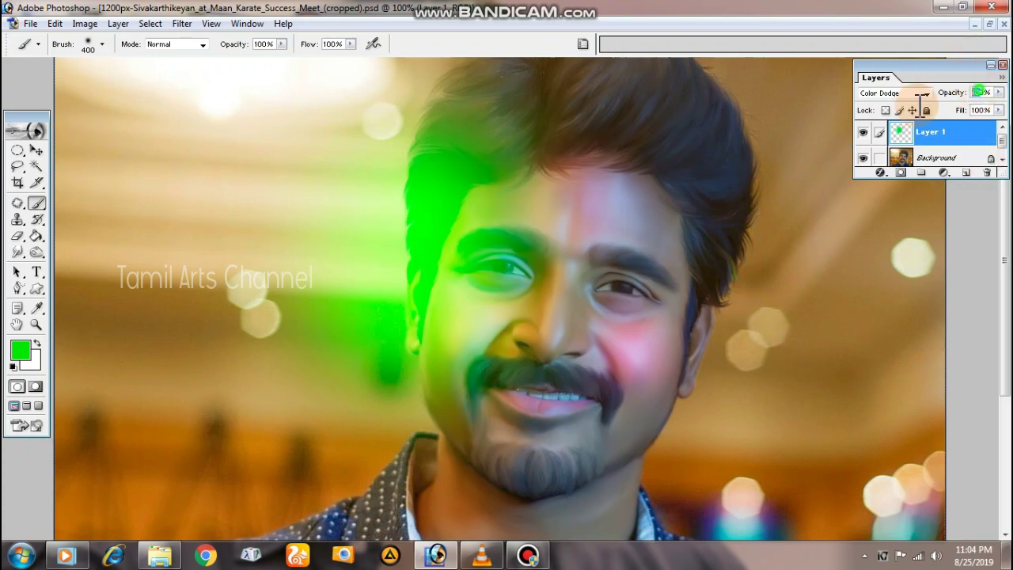
{"action": "type", "text": "0"}
{"action": "key", "text": "Return"}
{"action": "type", "text": "43"}
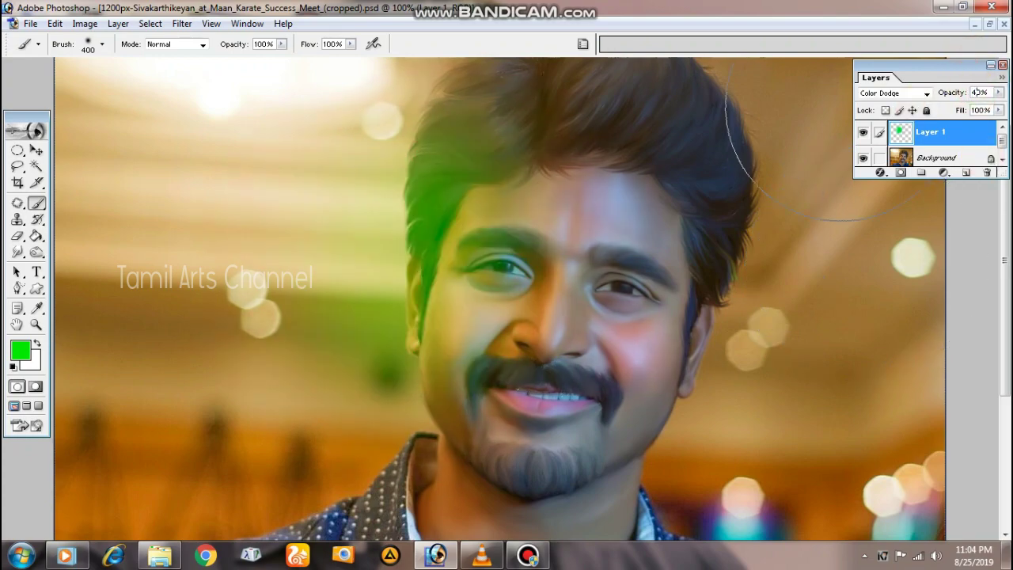
{"action": "type", "text": "35"}
{"action": "type", "text": "25"}
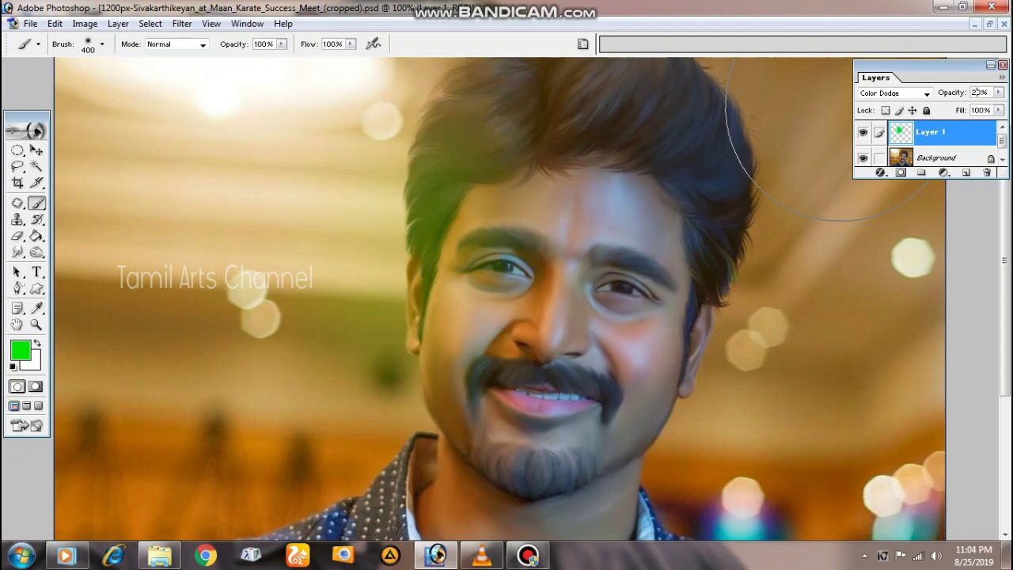
{"action": "type", "text": "50"}
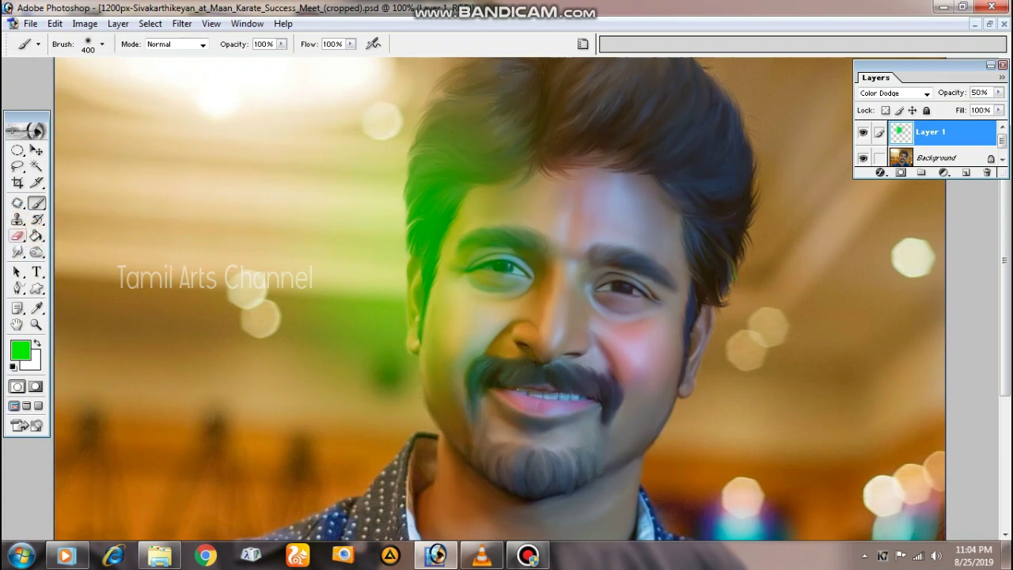
- Erase the green tint from the hair, left eye, cheek and forehead
{"action": "left_click", "coordinate": [16, 236]}
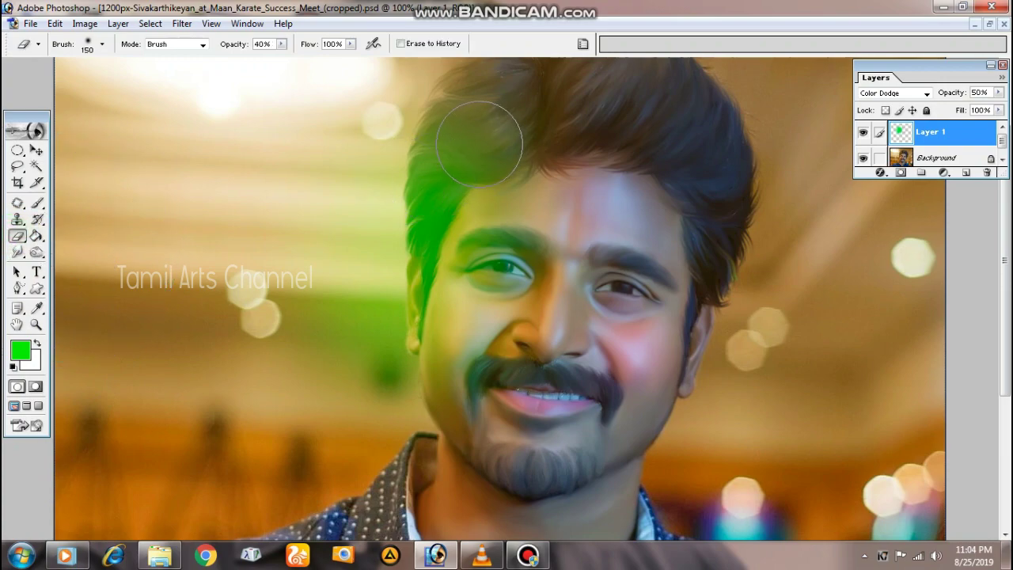
{"action": "left_click_drag", "start_coordinate": [478, 147], "coordinate": [497, 101]}
{"action": "key", "text": "bracketright"}
{"action": "key", "text": "bracketright"}
{"action": "key", "text": "bracketright"}
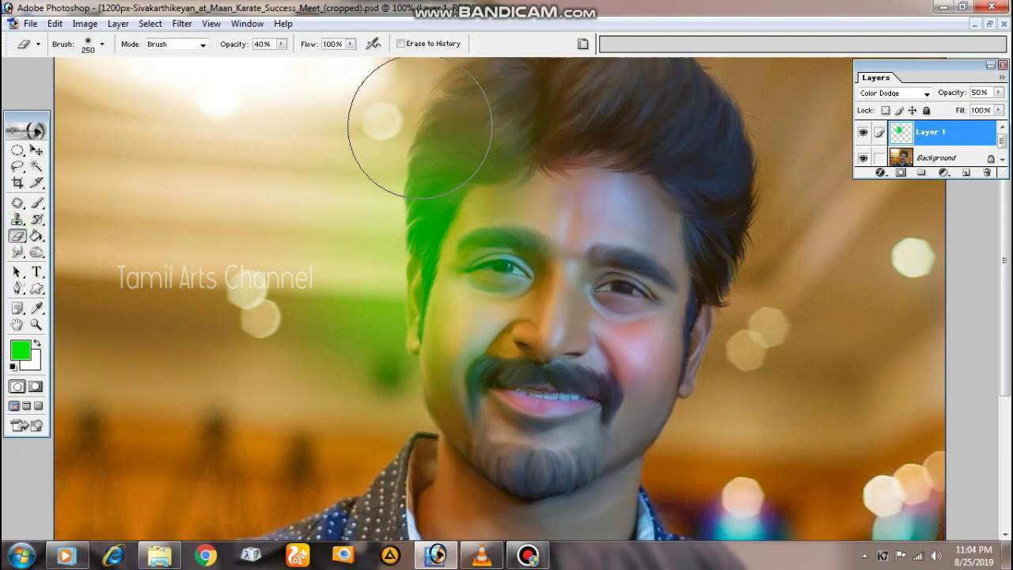
{"action": "left_click_drag", "start_coordinate": [395, 151], "coordinate": [351, 192]}
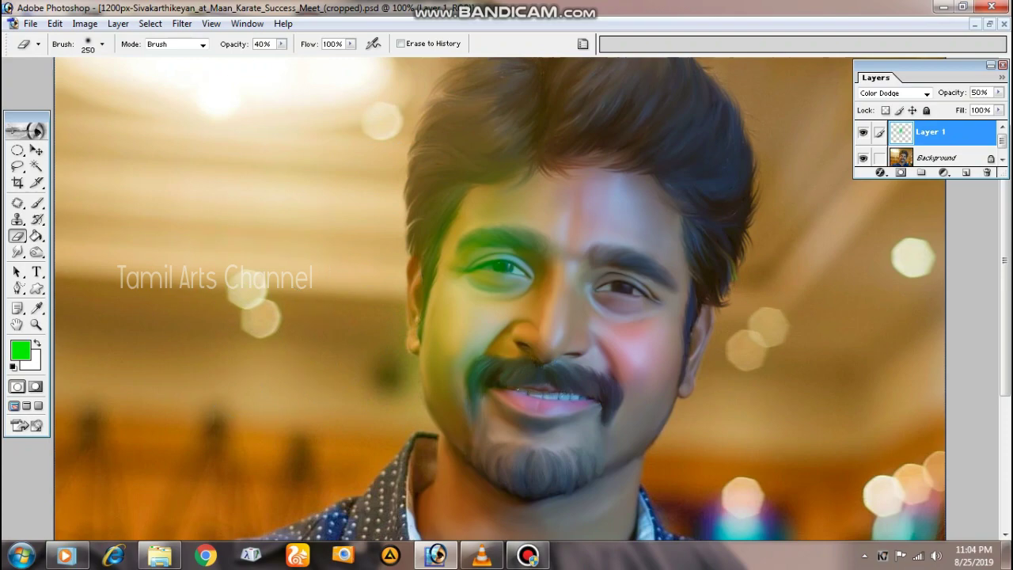
{"action": "key", "text": "bracketleft"}
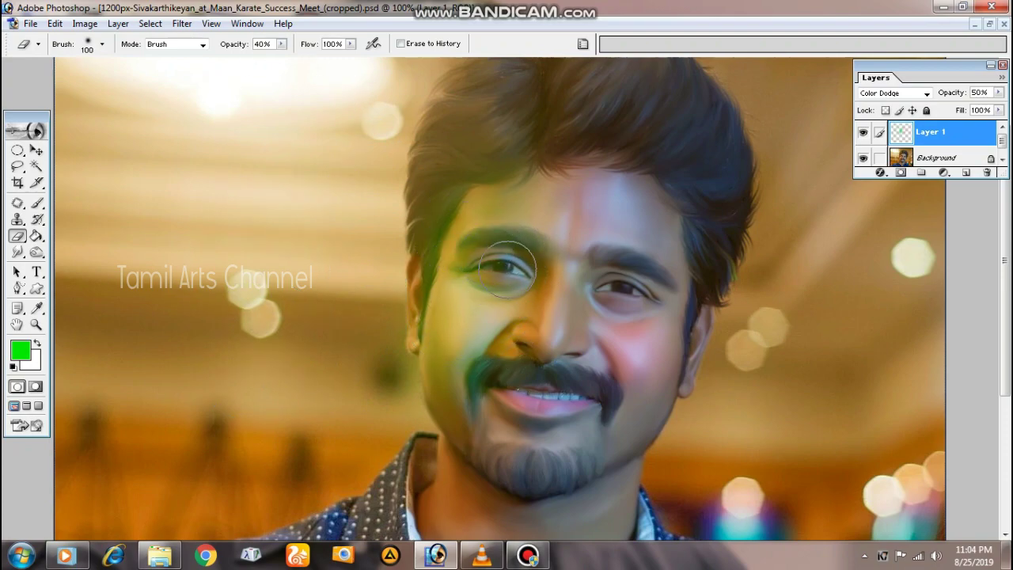
{"action": "left_click_drag", "start_coordinate": [484, 267], "coordinate": [519, 275]}
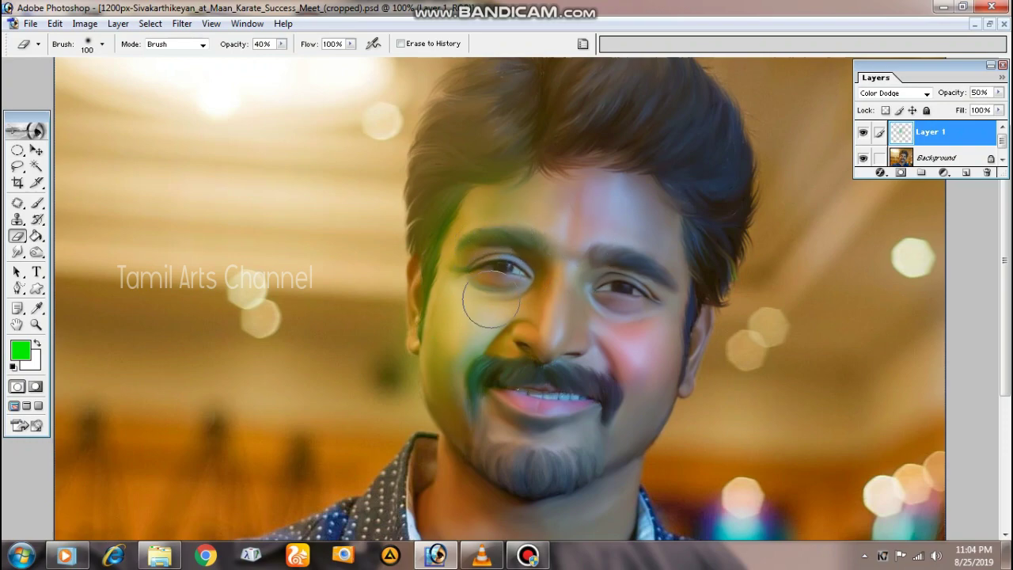
{"action": "mouse_move", "coordinate": [492, 302]}
{"action": "left_mouse_down"}
{"action": "mouse_move", "coordinate": [480, 306]}
{"action": "mouse_move", "coordinate": [471, 344]}
{"action": "mouse_move", "coordinate": [479, 316]}
{"action": "left_mouse_up"}
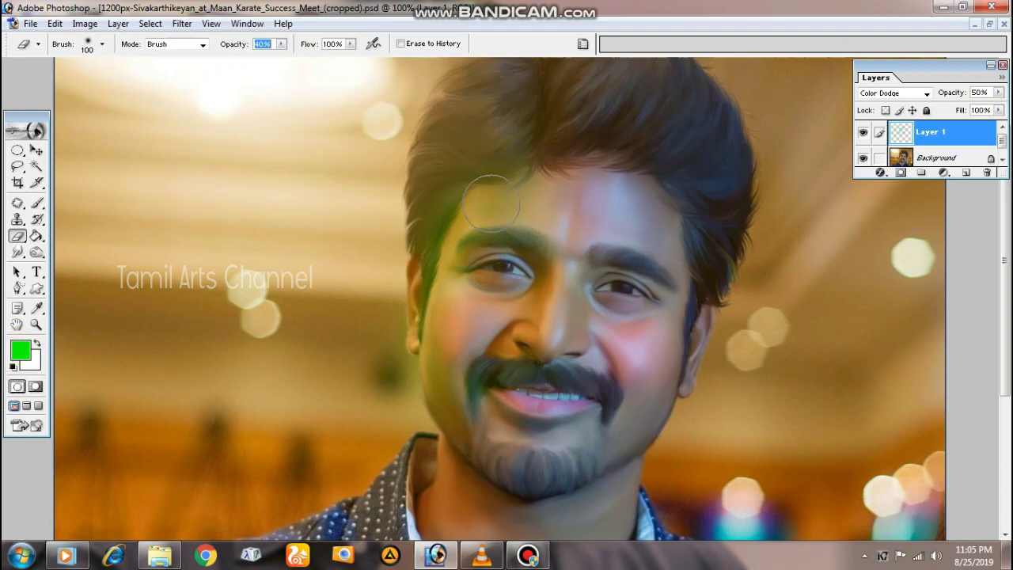
{"action": "left_click_drag", "start_coordinate": [466, 214], "coordinate": [512, 207]}
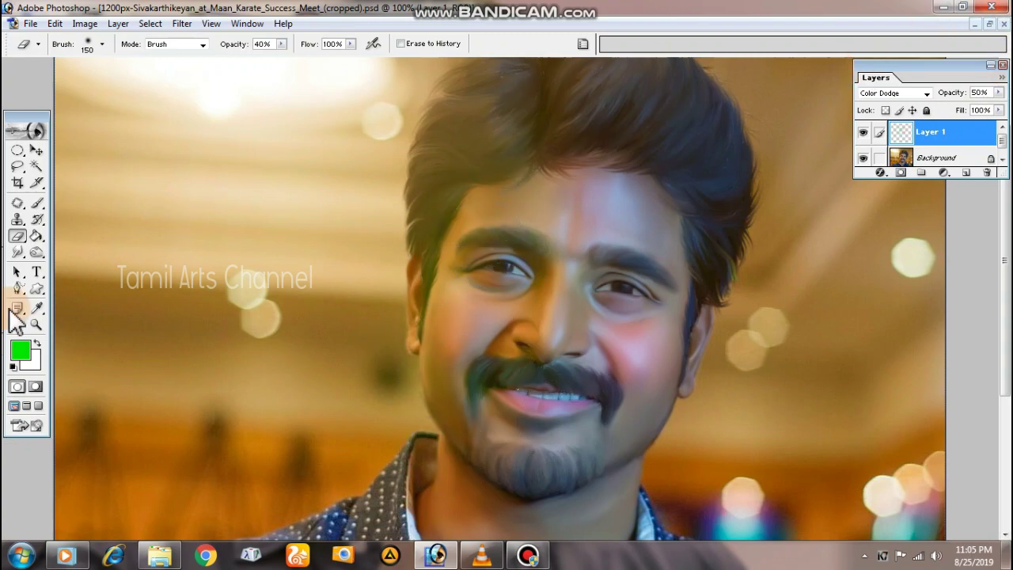
- Dab cyan paint onto the right side of the face, hair and moustache
{"action": "left_click", "coordinate": [21, 349]}
{"action": "left_click_drag", "start_coordinate": [284, 396], "coordinate": [283, 358]}
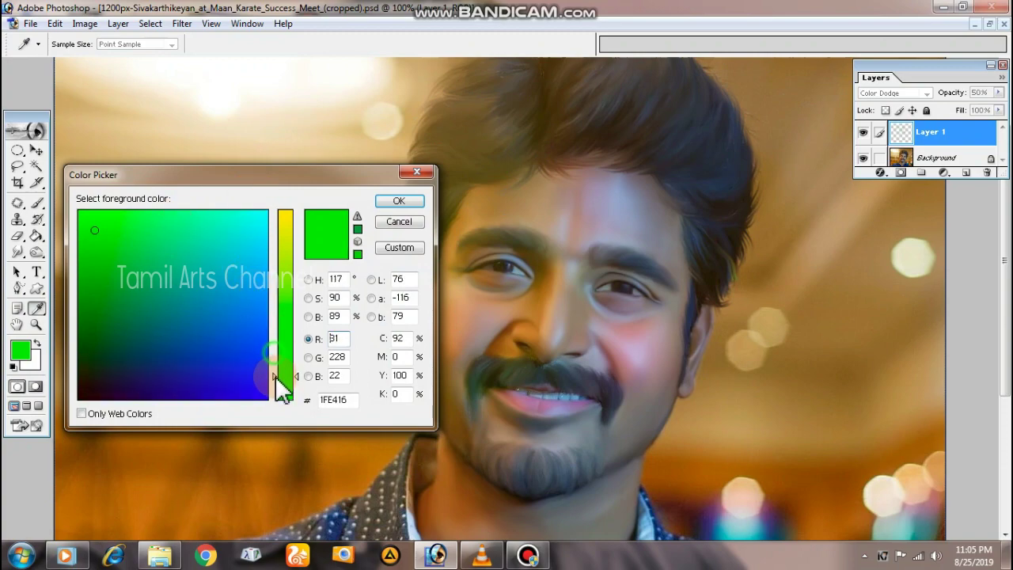
{"action": "left_click_drag", "start_coordinate": [264, 208], "coordinate": [260, 232]}
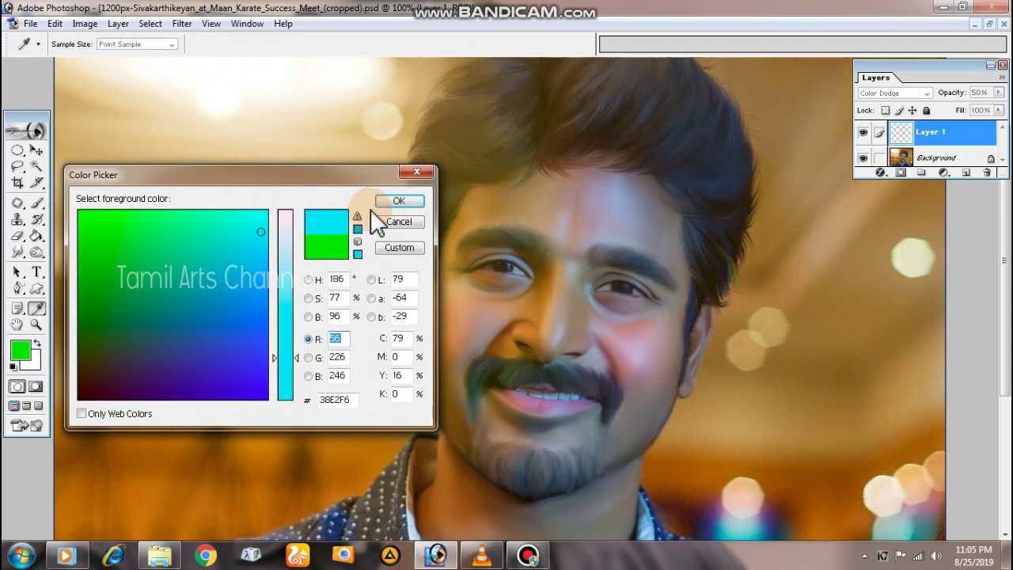
{"action": "left_click", "coordinate": [396, 200]}
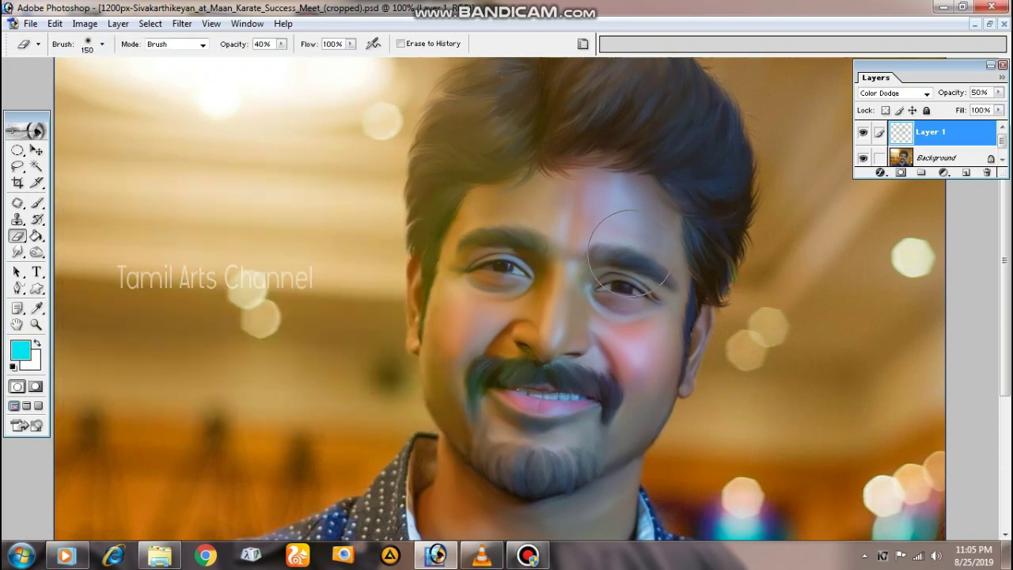
{"action": "left_click", "coordinate": [39, 203]}
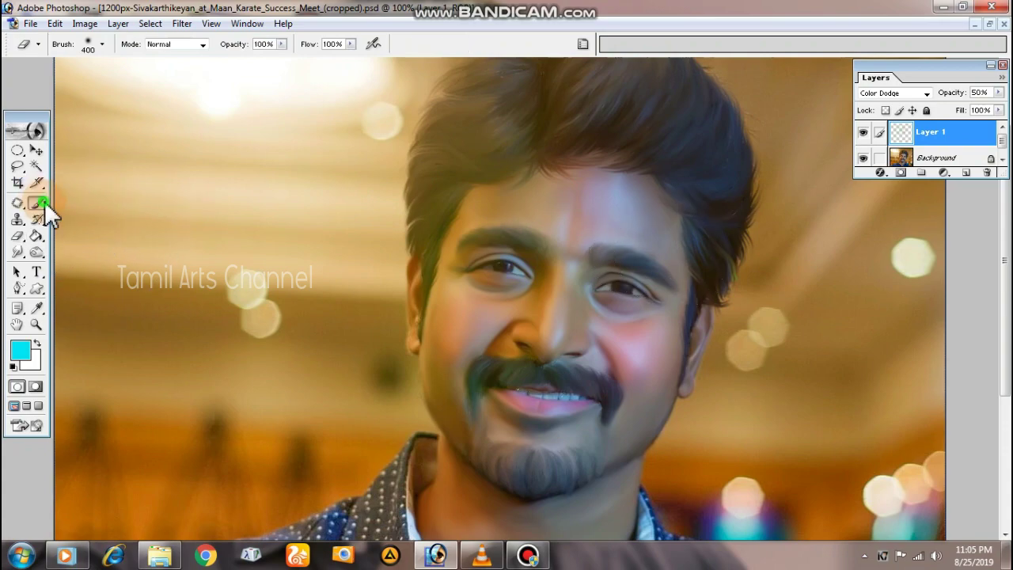
{"action": "left_click", "coordinate": [664, 231]}
{"action": "left_click", "coordinate": [657, 348]}
{"action": "left_click", "coordinate": [657, 399]}
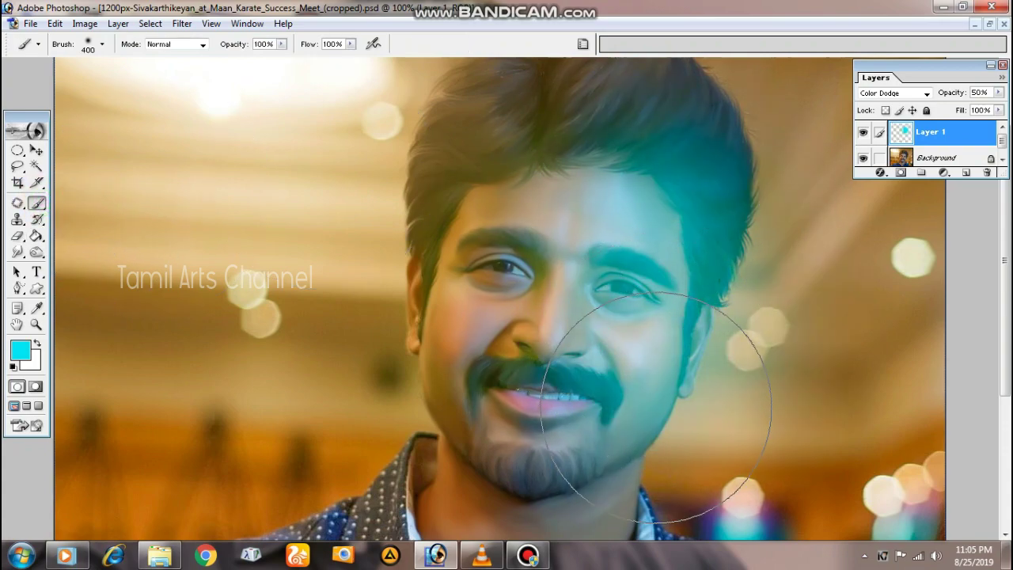
- Try several blend modes on the cyan layer and settle on Screen
{"action": "left_click", "coordinate": [891, 93]}
{"action": "key", "text": "Down"}
{"action": "key", "text": "Down"}
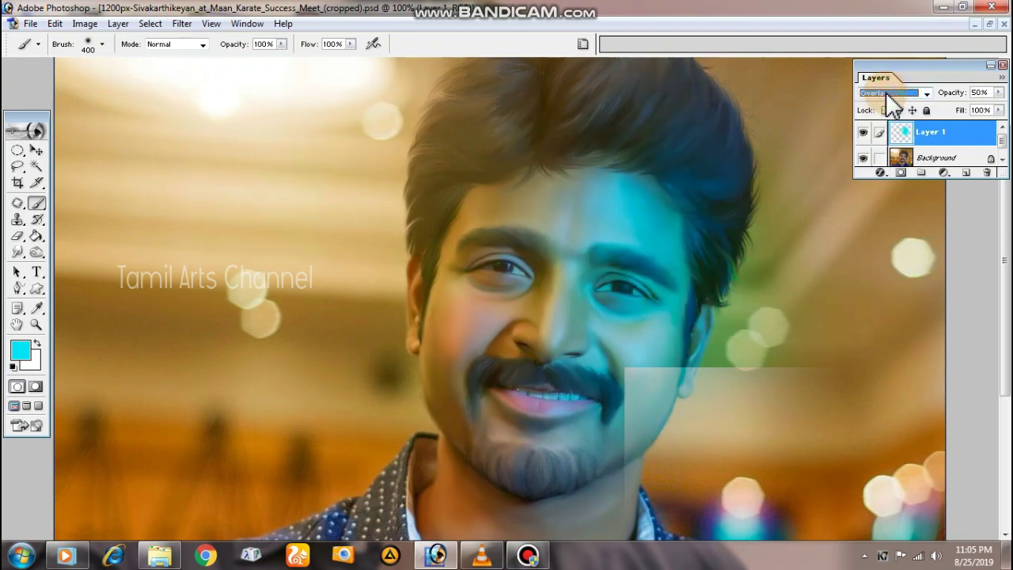
{"action": "key", "text": "Down"}
{"action": "key", "text": "Down"}
{"action": "key", "text": "Down"}
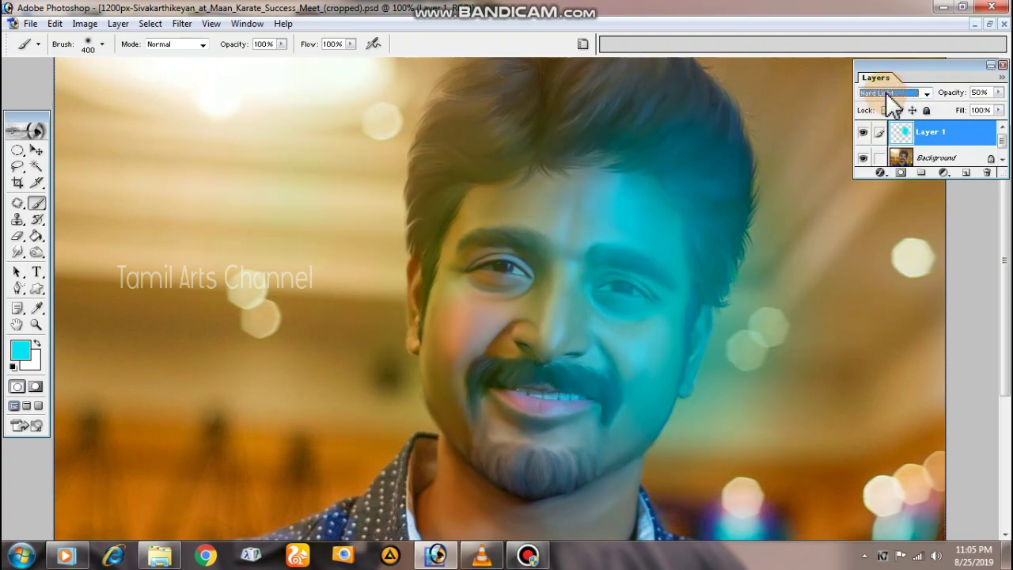
{"action": "key", "text": "Down"}
{"action": "key", "text": "Down"}
{"action": "key", "text": "Down"}
{"action": "key", "text": "Down"}
{"action": "key", "text": "Down"}
{"action": "key", "text": "Down"}
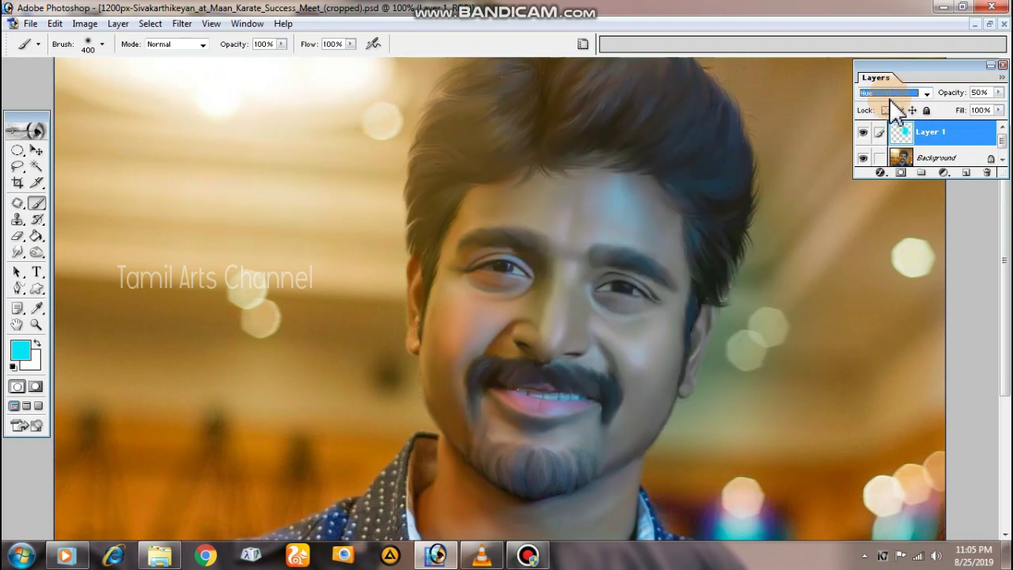
{"action": "key", "text": "Down"}
{"action": "key", "text": "Down"}
{"action": "key", "text": "Down"}
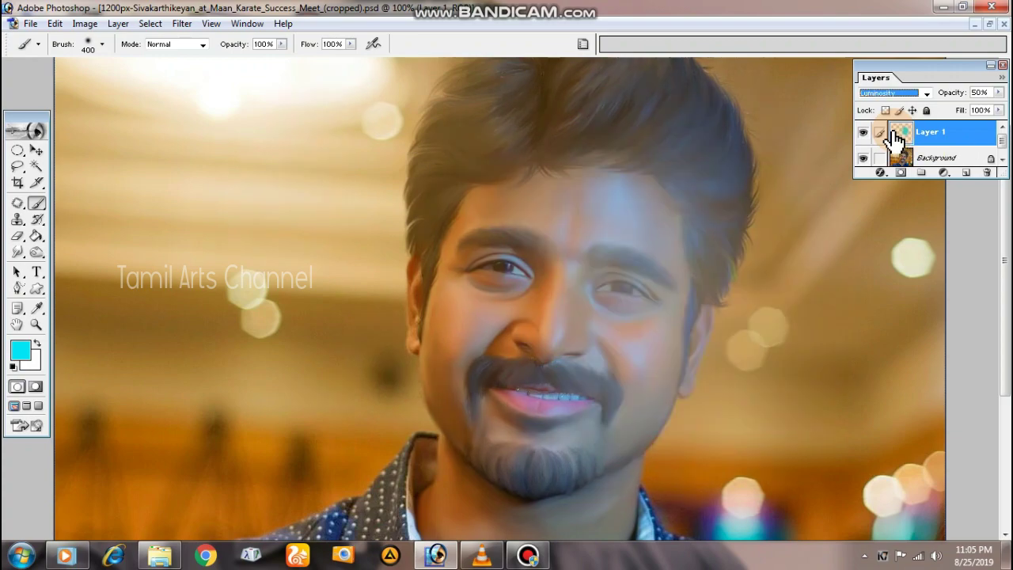
{"action": "key", "text": "Up"}
{"action": "key", "text": "Up"}
{"action": "key", "text": "Down"}
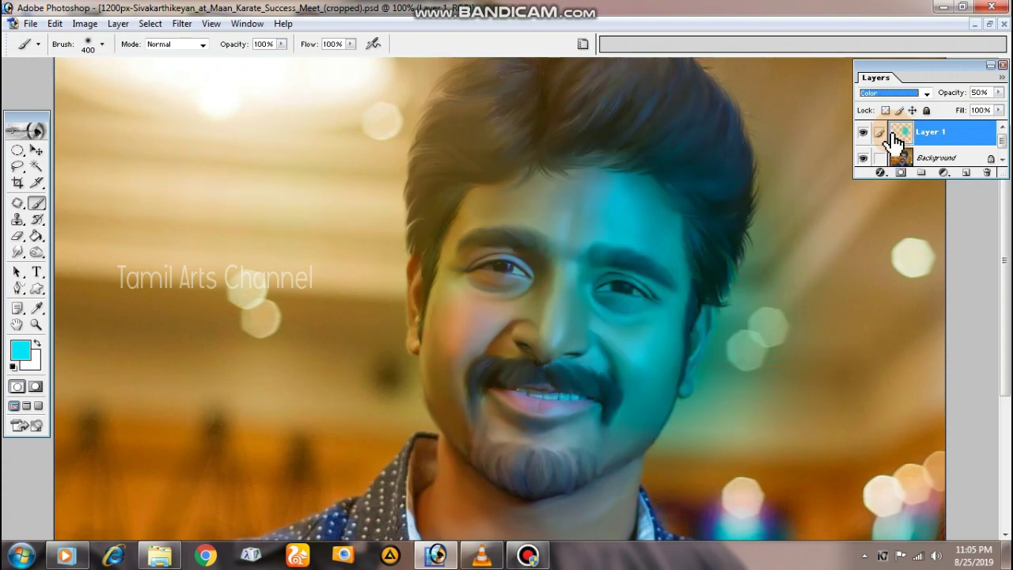
{"action": "key", "text": "Down"}
{"action": "key", "text": "Up"}
{"action": "key", "text": "slash"}
{"action": "key", "text": "Up"}
{"action": "key", "text": "Up"}
{"action": "key", "text": "Up"}
{"action": "key", "text": "Up"}
{"action": "key", "text": "Up"}
{"action": "key", "text": "Up"}
{"action": "key", "text": "Up"}
{"action": "key", "text": "Up"}
{"action": "key", "text": "Up"}
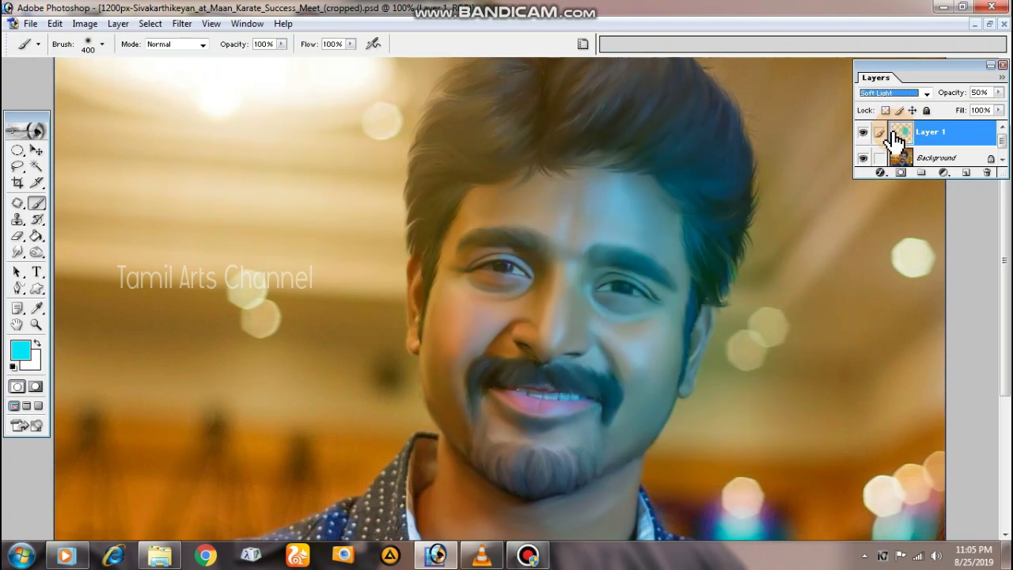
{"action": "key", "text": "Up"}
{"action": "key", "text": "Up"}
{"action": "key", "text": "Up"}
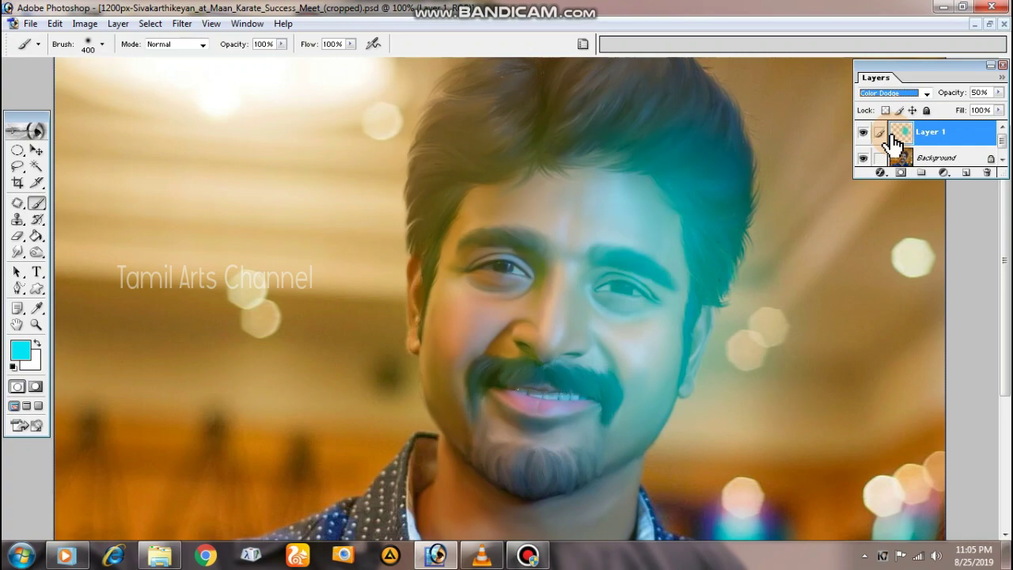
{"action": "key", "text": "Up"}
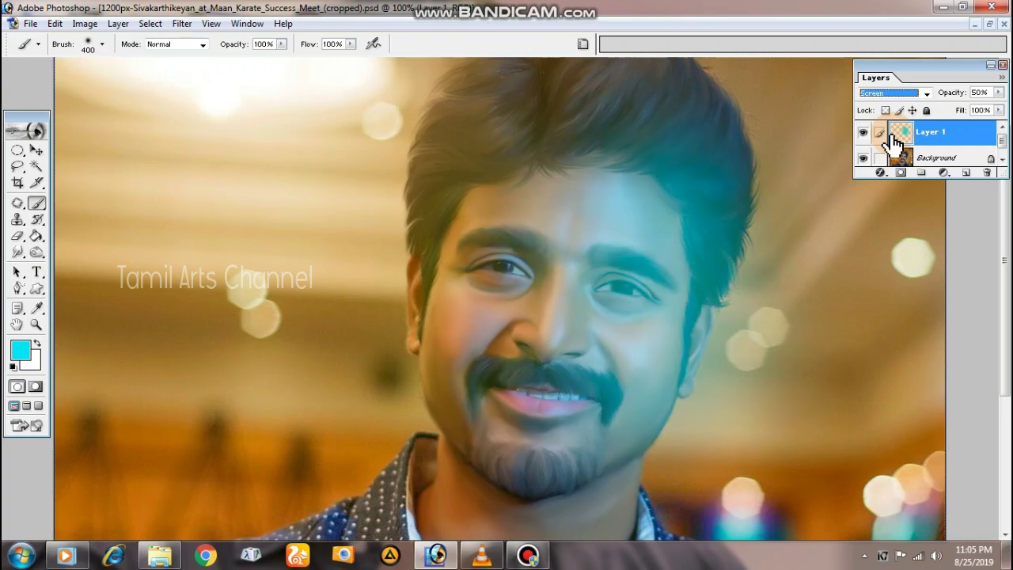
{"action": "left_click", "coordinate": [505, 310], "text": "alt"}
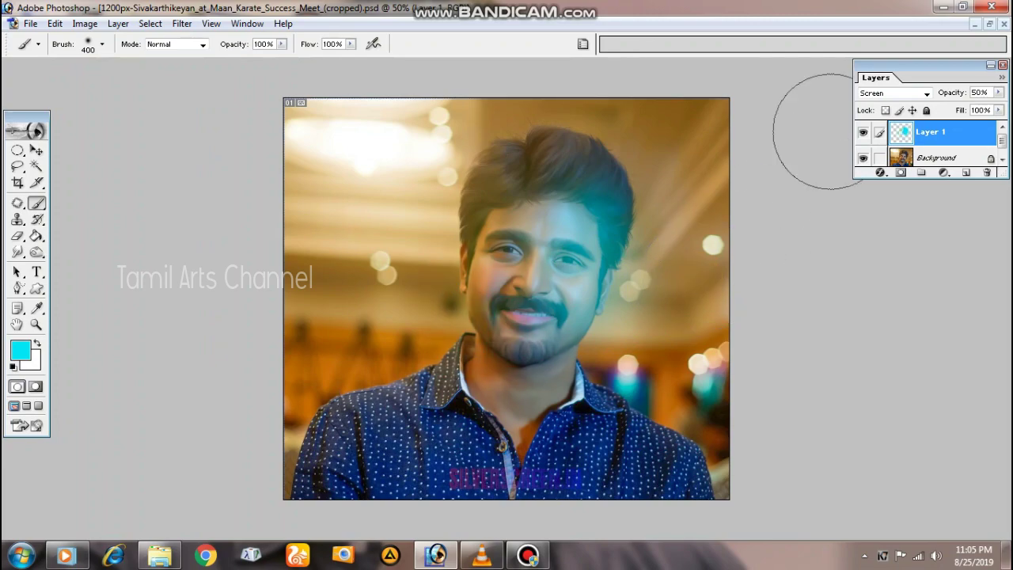
- Try several more blend modes on the cyan layer and settle on Overlay
{"action": "left_click", "coordinate": [890, 94]}
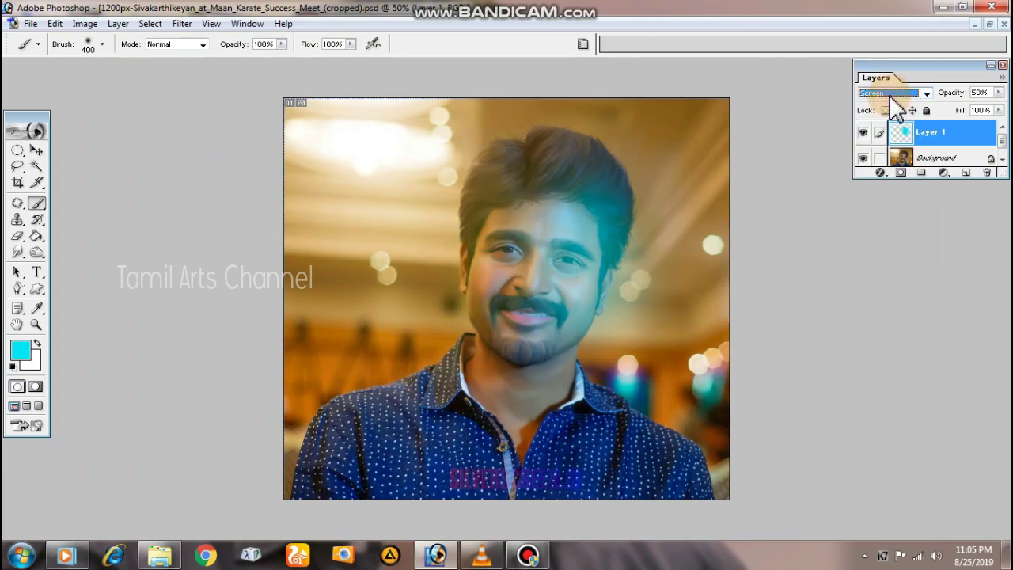
{"action": "key", "text": "Up"}
{"action": "key", "text": "Up"}
{"action": "key", "text": "Up"}
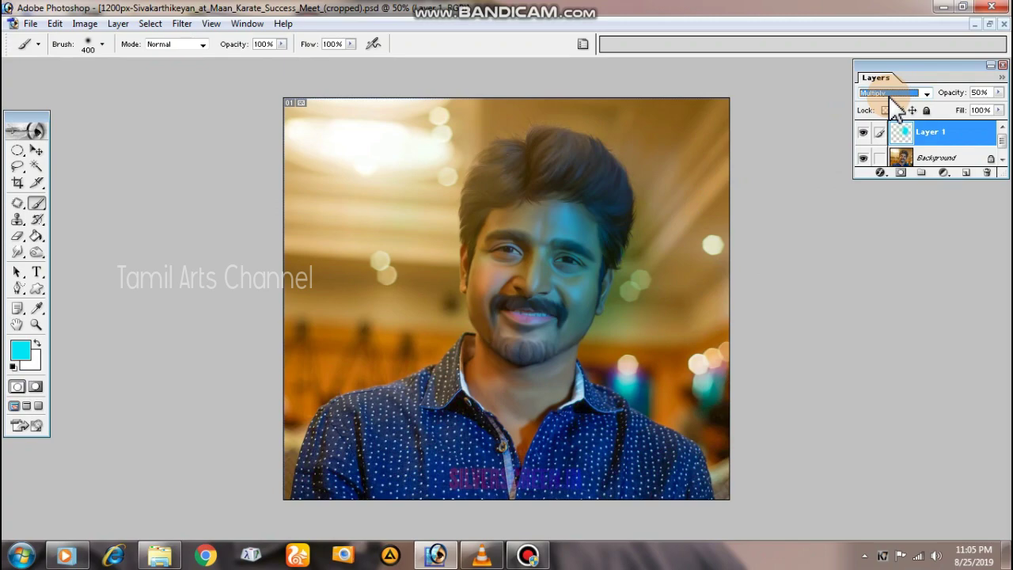
{"action": "key", "text": "Up"}
{"action": "key", "text": "Up"}
{"action": "key", "text": "Down"}
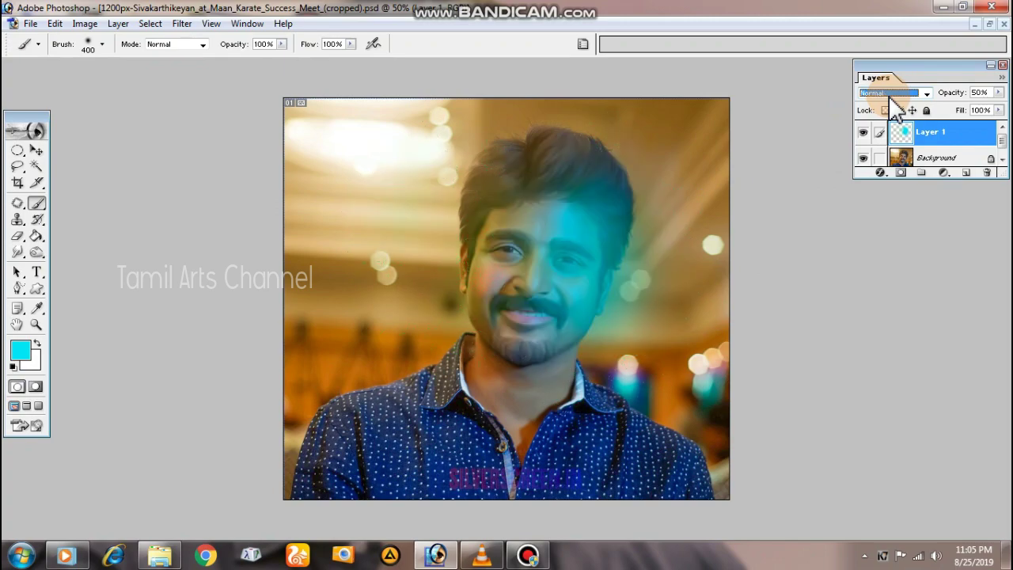
{"action": "key", "text": "Down"}
{"action": "key", "text": "Down"}
{"action": "key", "text": "Up"}
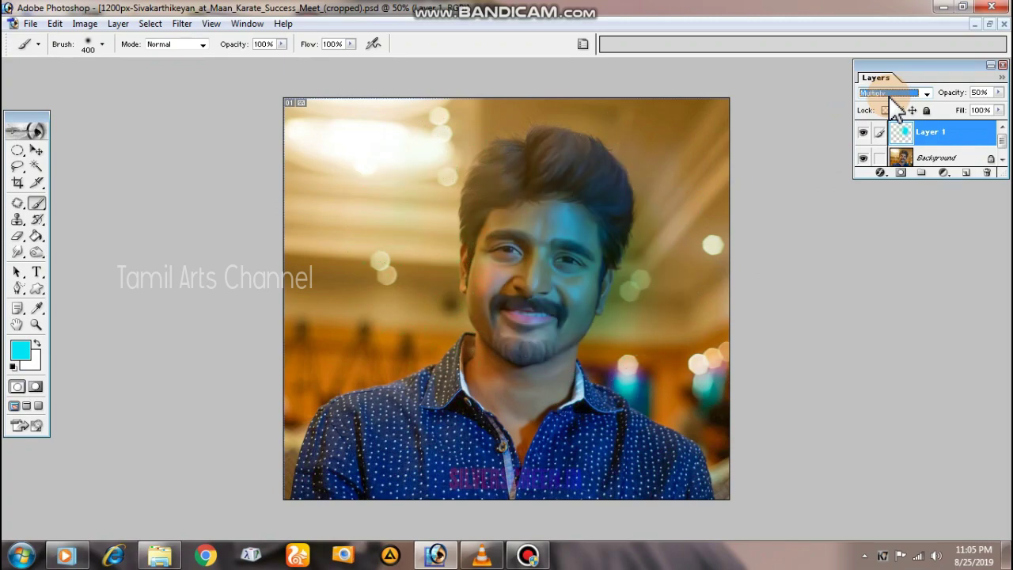
{"action": "key", "text": "Down"}
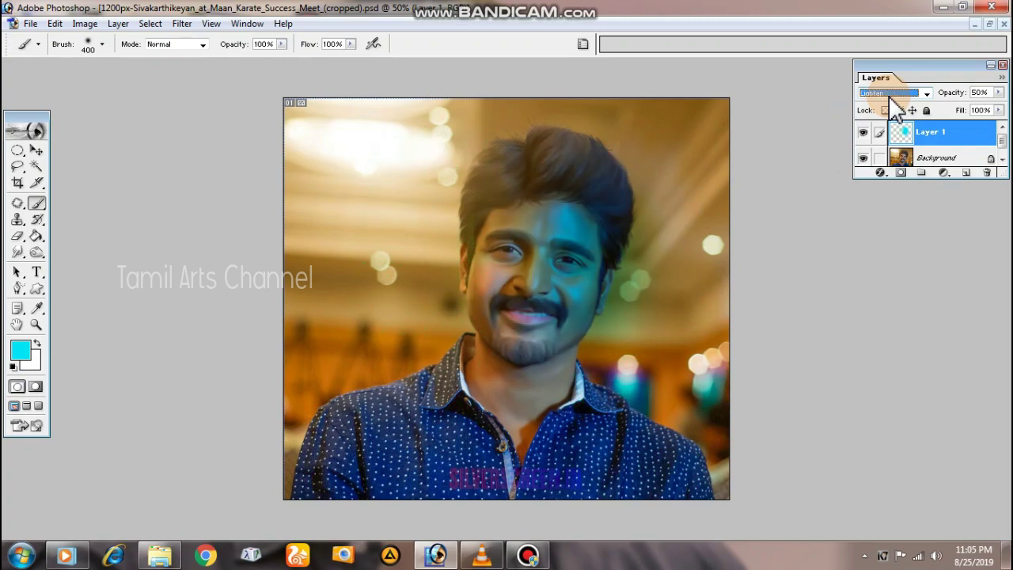
{"action": "key", "text": "Down"}
{"action": "key", "text": "Down"}
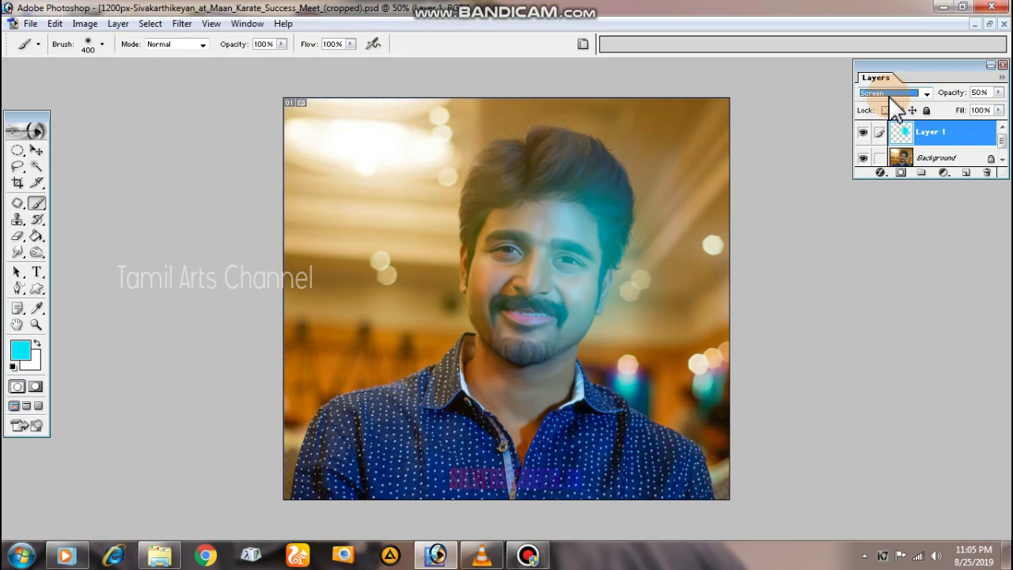
{"action": "key", "text": "Down"}
{"action": "key", "text": "Down"}
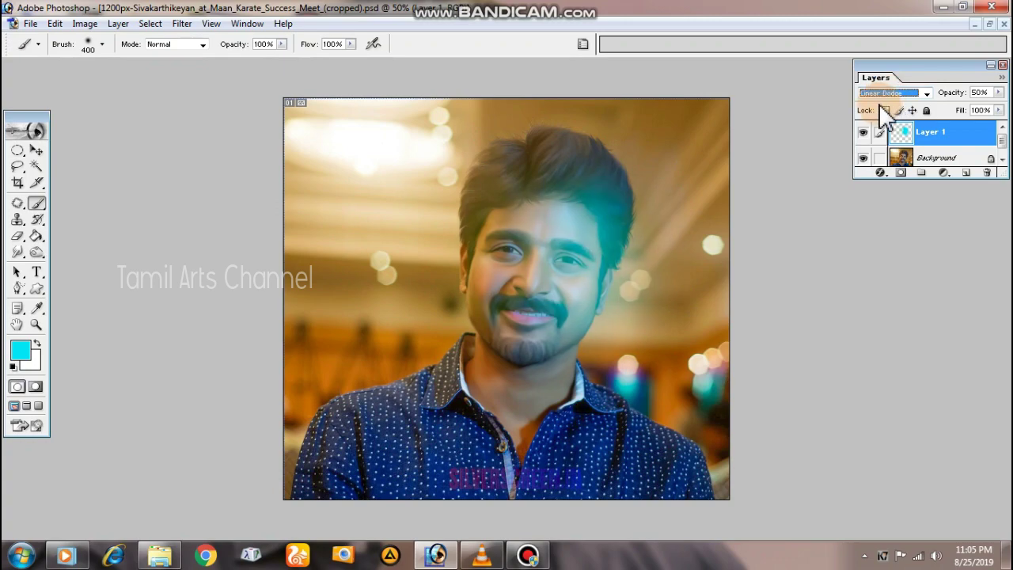
{"action": "key", "text": "Down"}
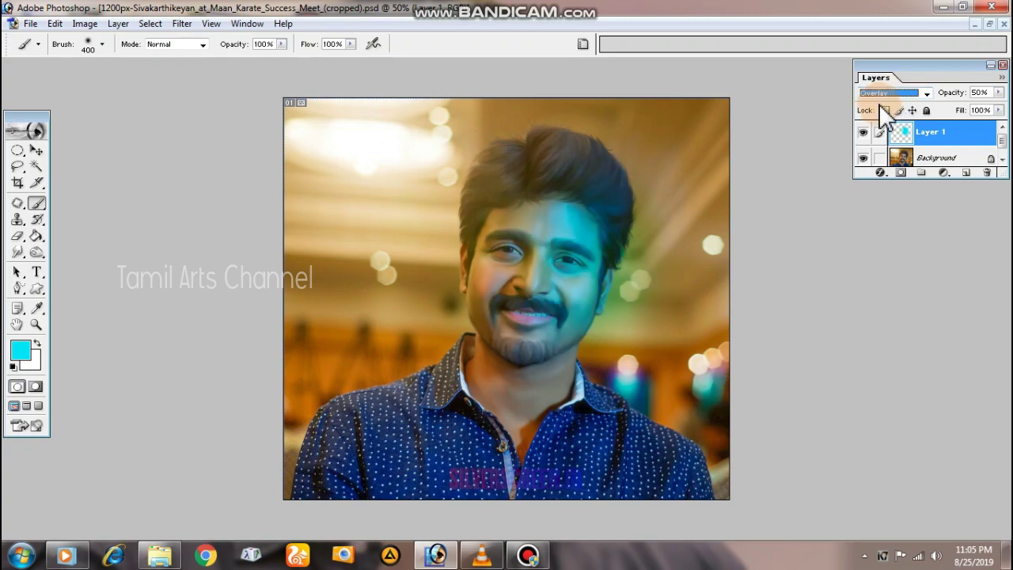
- Lower the cyan layer's opacity to 20% with the Eraser active and zoom to 66.7%
{"action": "left_click", "coordinate": [17, 235]}
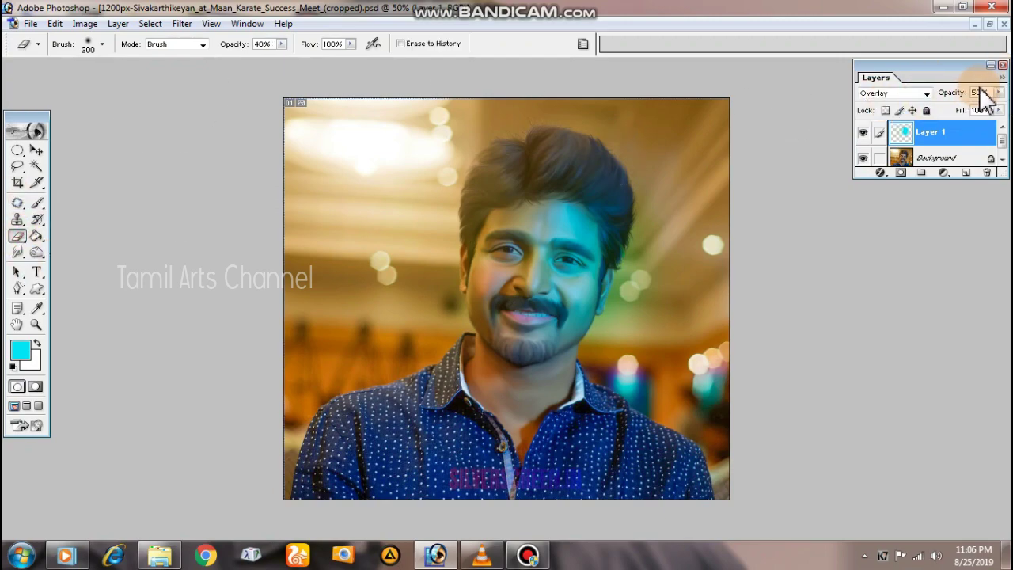
{"action": "left_click", "coordinate": [980, 91]}
{"action": "type", "text": "0"}
{"action": "key", "text": "Return"}
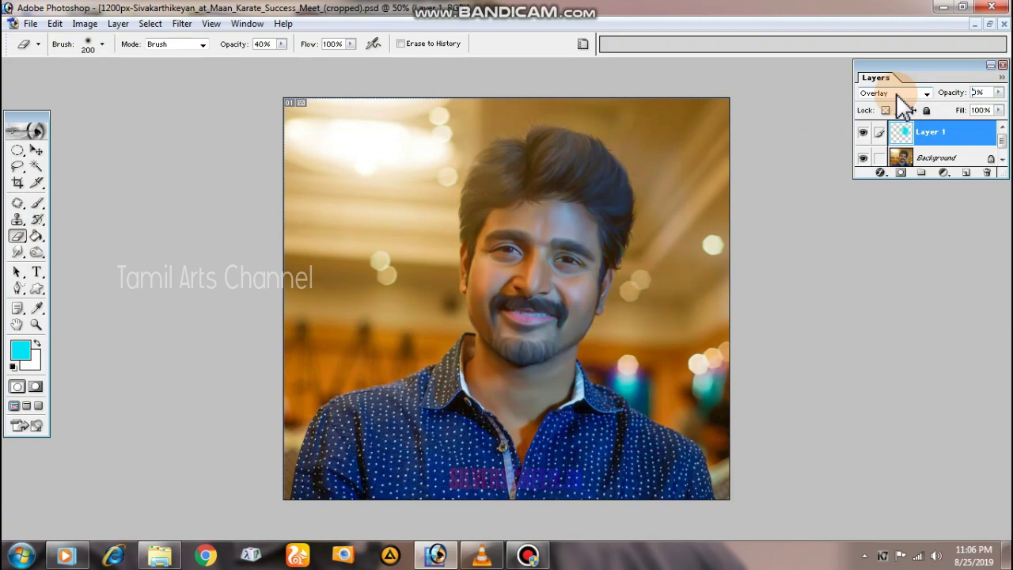
{"action": "type", "text": "0"}
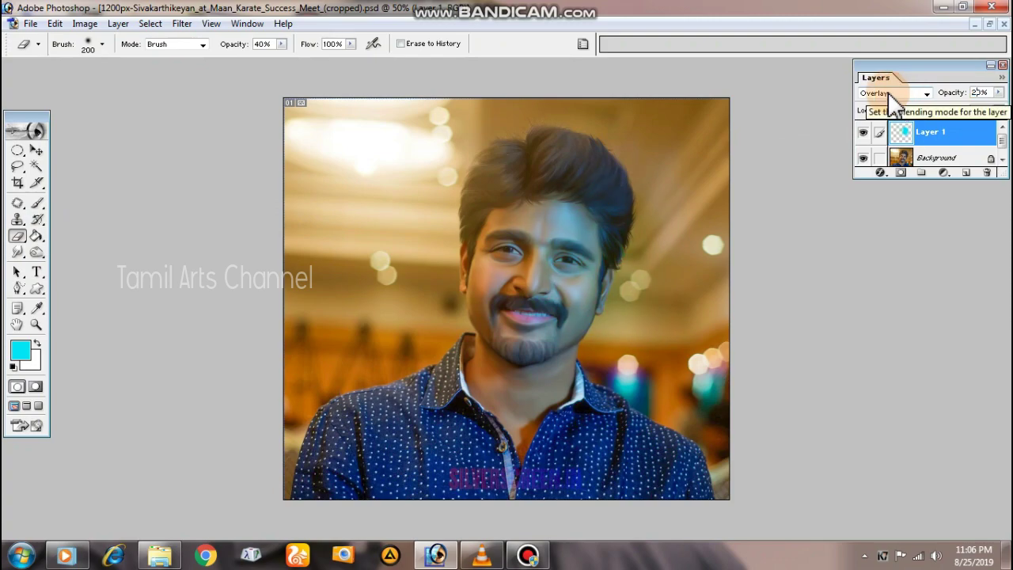
{"action": "key", "text": "BackSpace"}
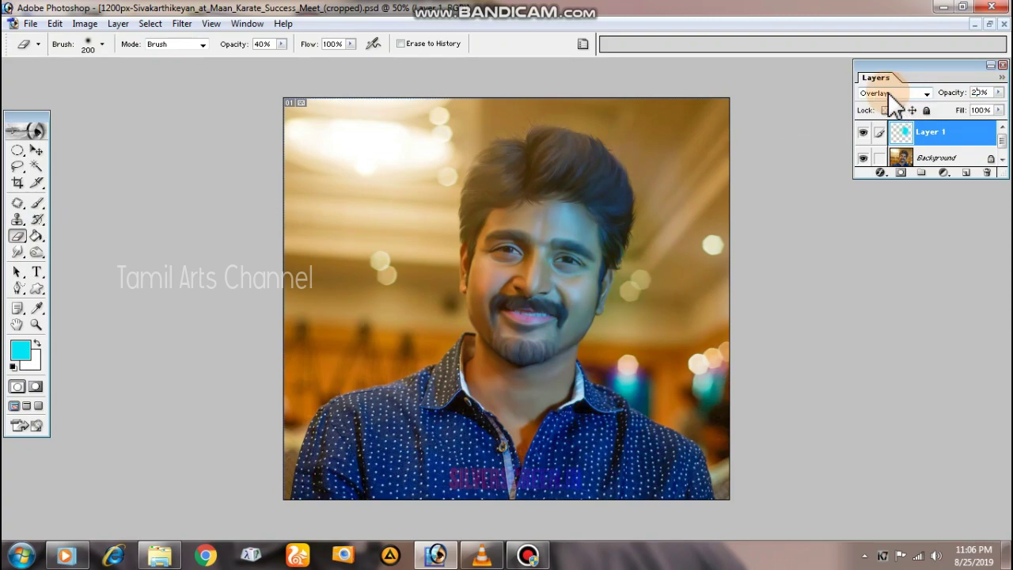
{"action": "left_click", "coordinate": [640, 335], "text": "ctrl"}
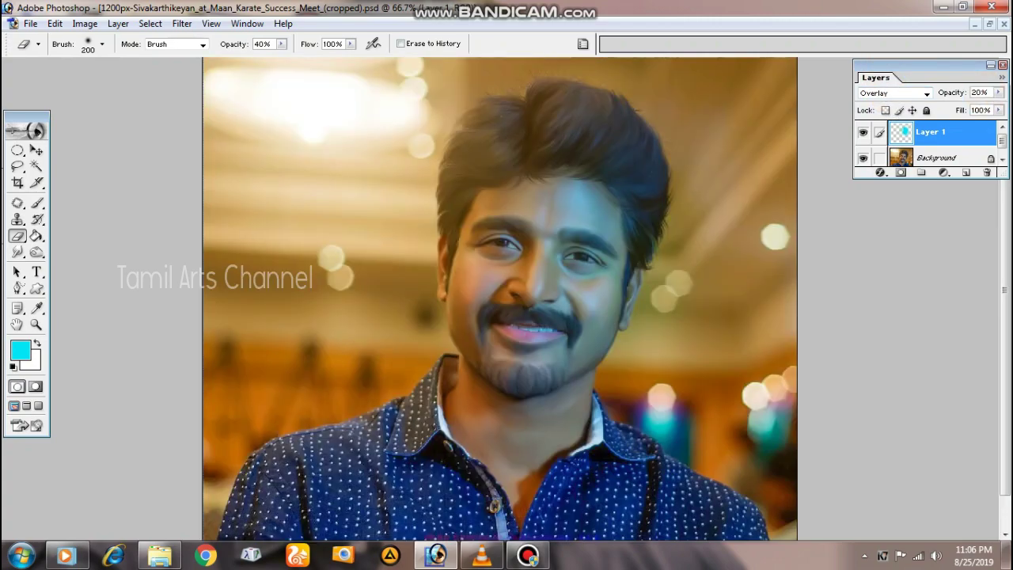
- Add a new layer and set the brush foreground colour to orange FD5503
{"action": "left_click", "coordinate": [966, 173]}
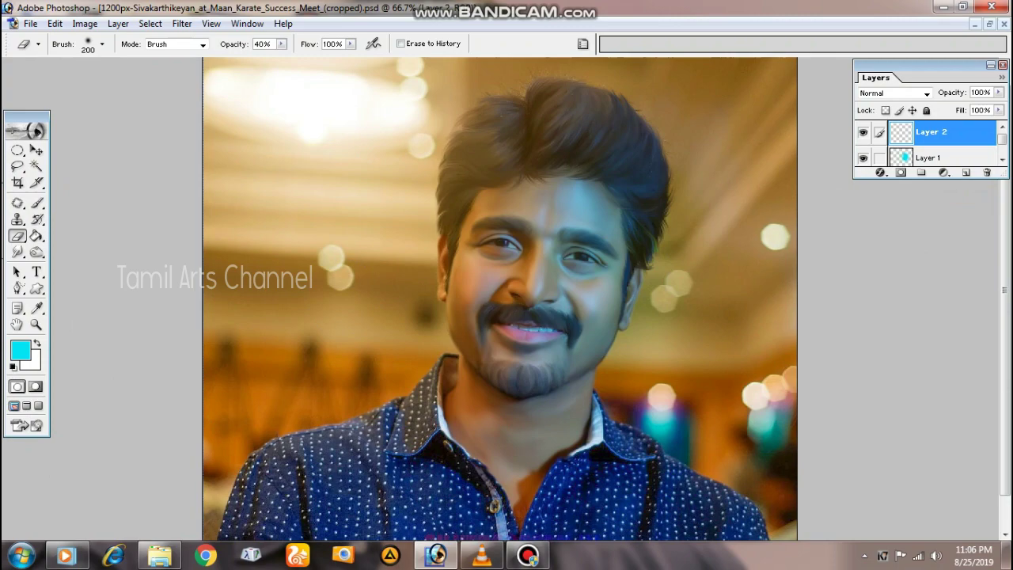
{"action": "left_click", "coordinate": [36, 204]}
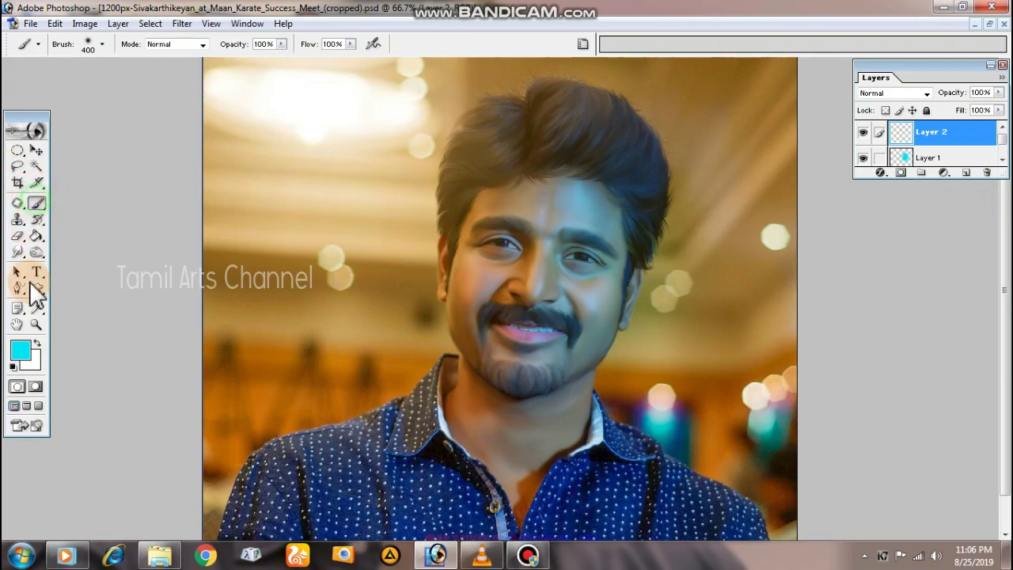
{"action": "left_click", "coordinate": [31, 345]}
{"action": "left_click", "coordinate": [81, 396]}
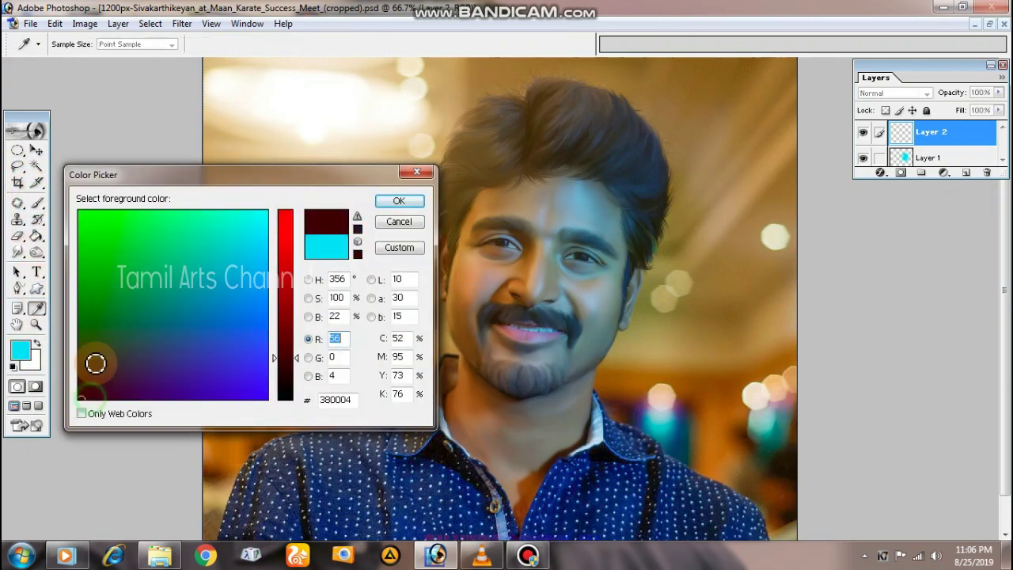
{"action": "left_click_drag", "start_coordinate": [285, 221], "coordinate": [286, 204]}
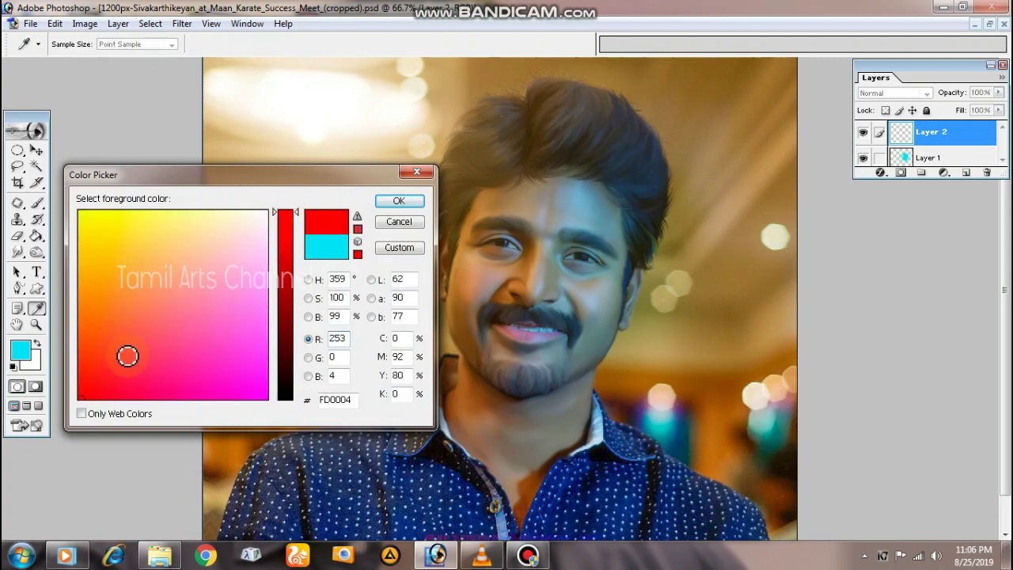
{"action": "left_click_drag", "start_coordinate": [86, 368], "coordinate": [79, 393]}
{"action": "left_click_drag", "start_coordinate": [81, 339], "coordinate": [82, 331]}
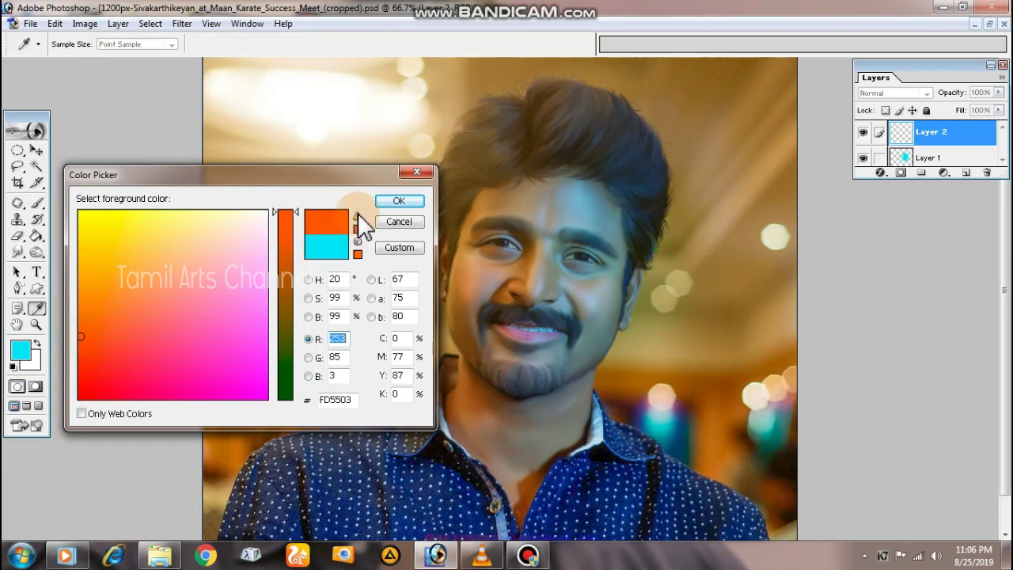
{"action": "left_click", "coordinate": [398, 201]}
- Paint orange over the face's left side and blend Layer 2 in Soft Light
{"action": "left_click_drag", "start_coordinate": [430, 237], "coordinate": [446, 328]}
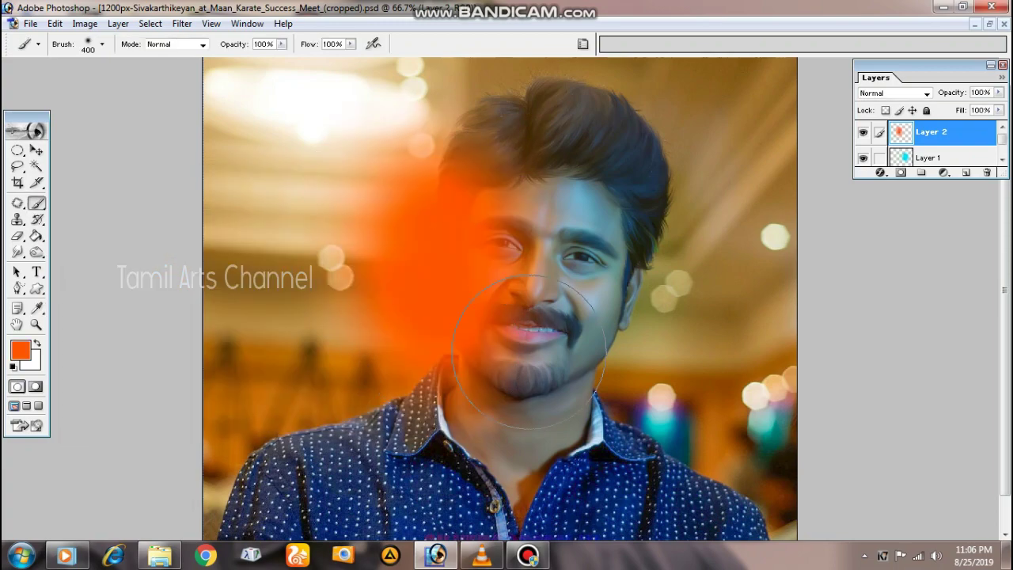
{"action": "left_click", "coordinate": [894, 94]}
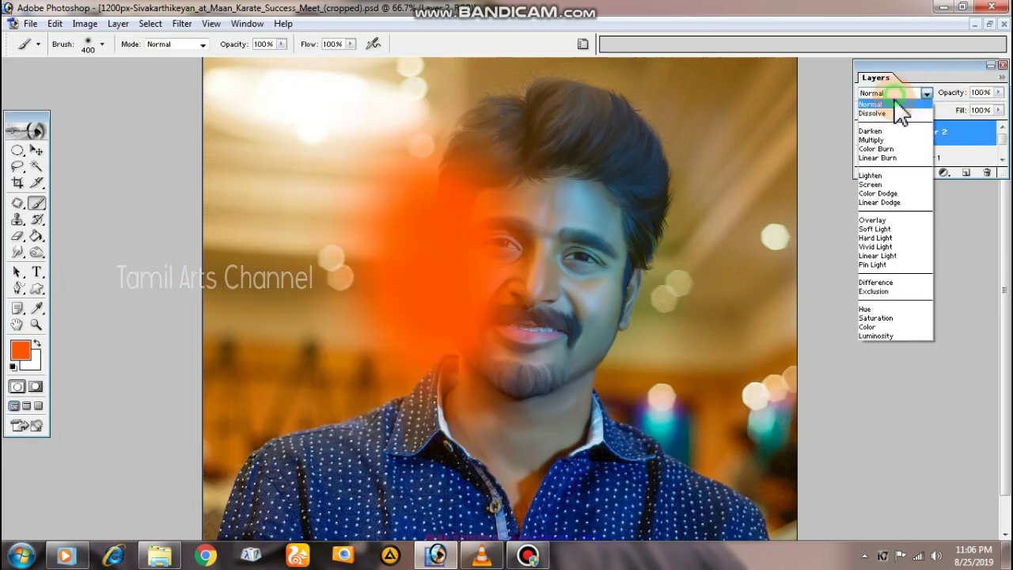
{"action": "left_click", "coordinate": [887, 221]}
{"action": "key", "text": "Down"}
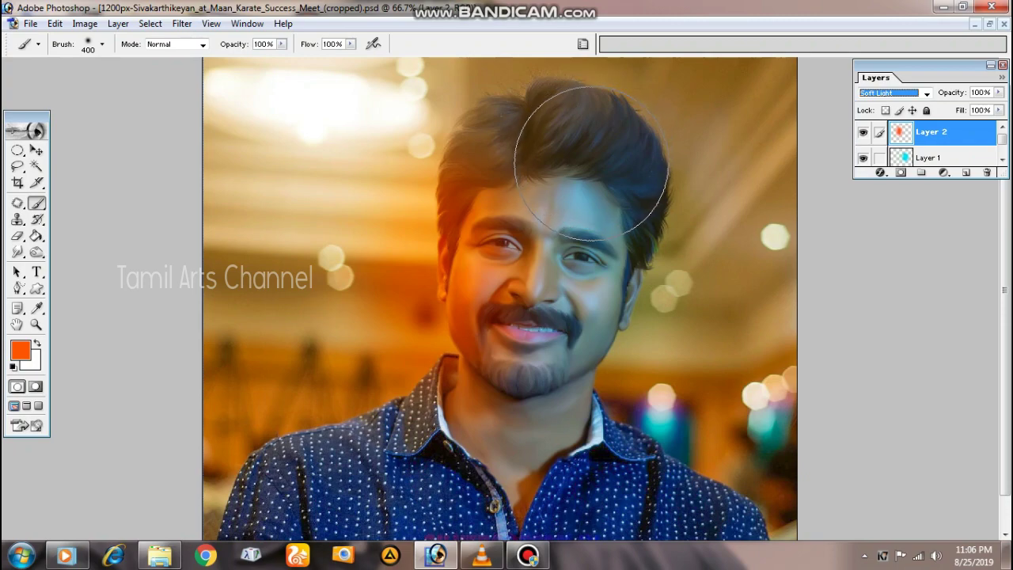
- Paint orange over the hair with a smaller brush and set Layer 2 opacity to 50%
{"action": "left_click_drag", "start_coordinate": [595, 156], "coordinate": [579, 132]}
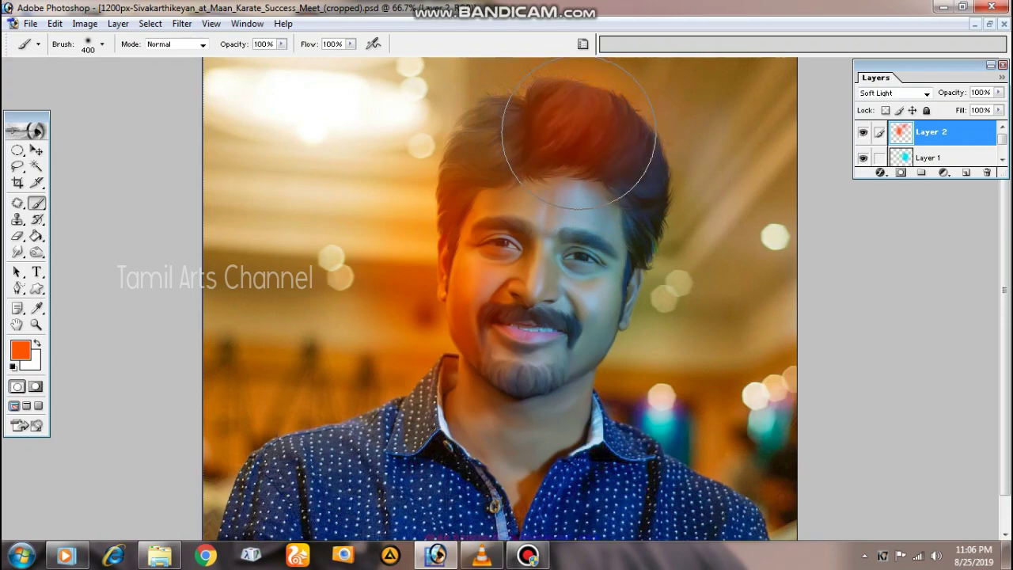
{"action": "key", "text": "bracketleft"}
{"action": "key", "text": "bracketleft"}
{"action": "left_click", "coordinate": [606, 140]}
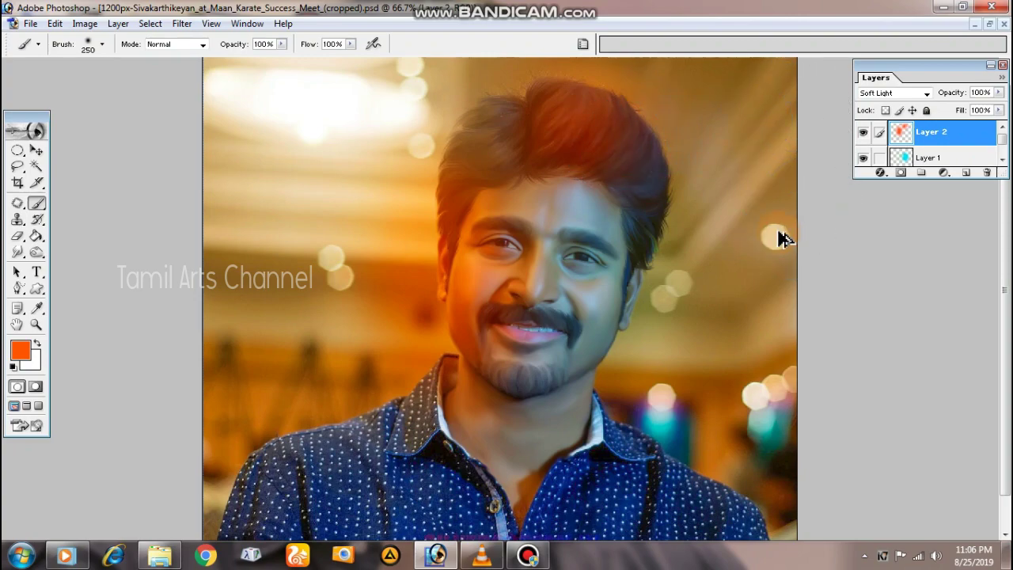
{"action": "left_click", "coordinate": [983, 91]}
{"action": "type", "text": "5"}
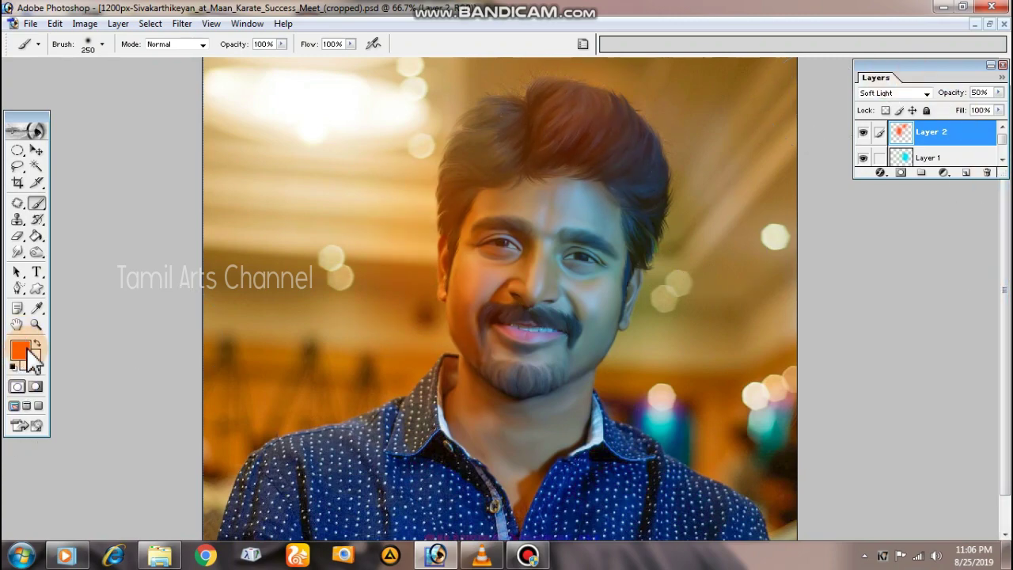
- Paint yellow FDDC03 over the right side of the hair
{"action": "left_click", "coordinate": [20, 351]}
{"action": "left_click_drag", "start_coordinate": [146, 275], "coordinate": [82, 231]}
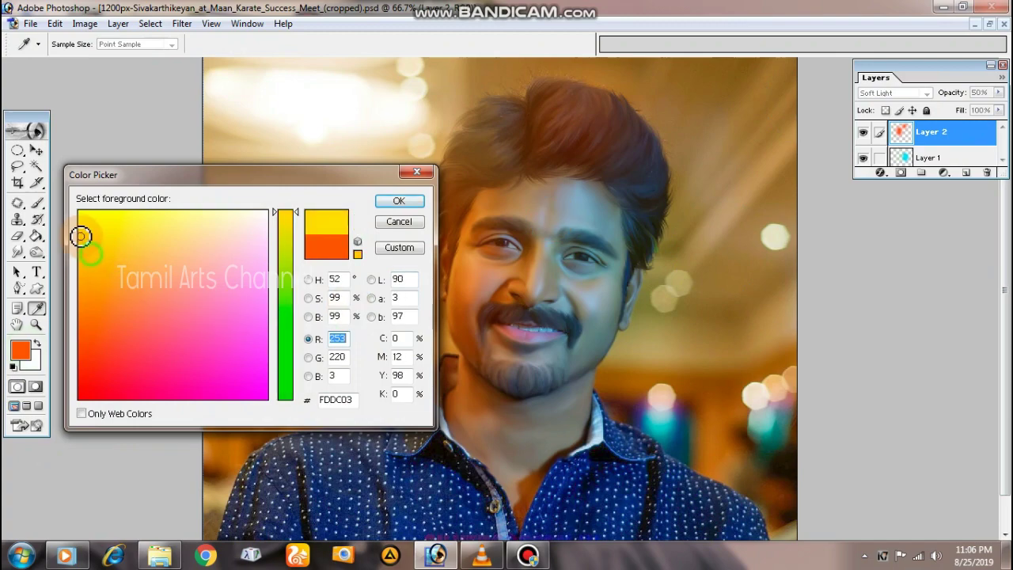
{"action": "left_click", "coordinate": [398, 202]}
{"action": "key", "text": "b"}
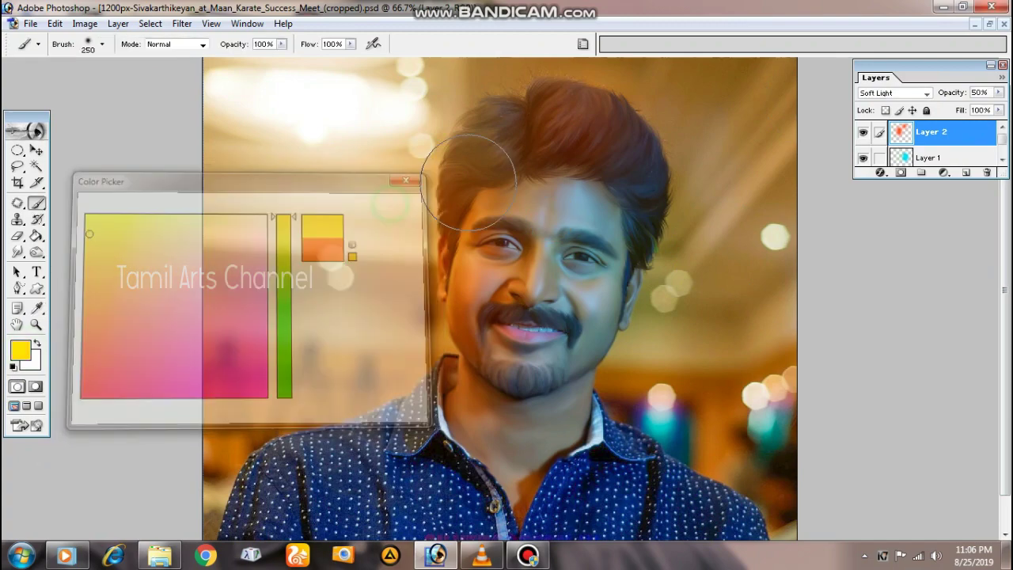
{"action": "left_click_drag", "start_coordinate": [673, 185], "coordinate": [660, 203]}
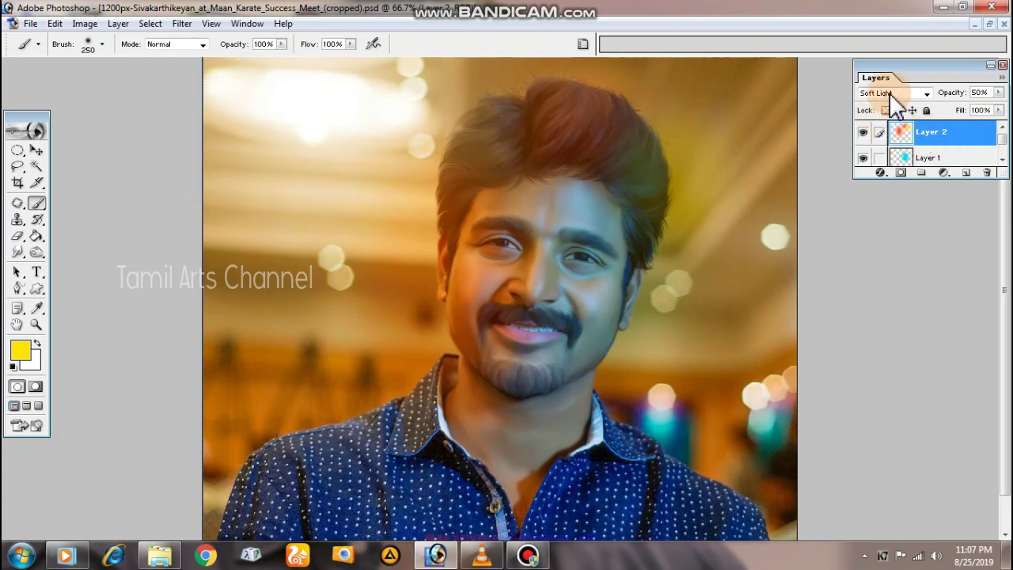
{"action": "left_click", "coordinate": [18, 235]}
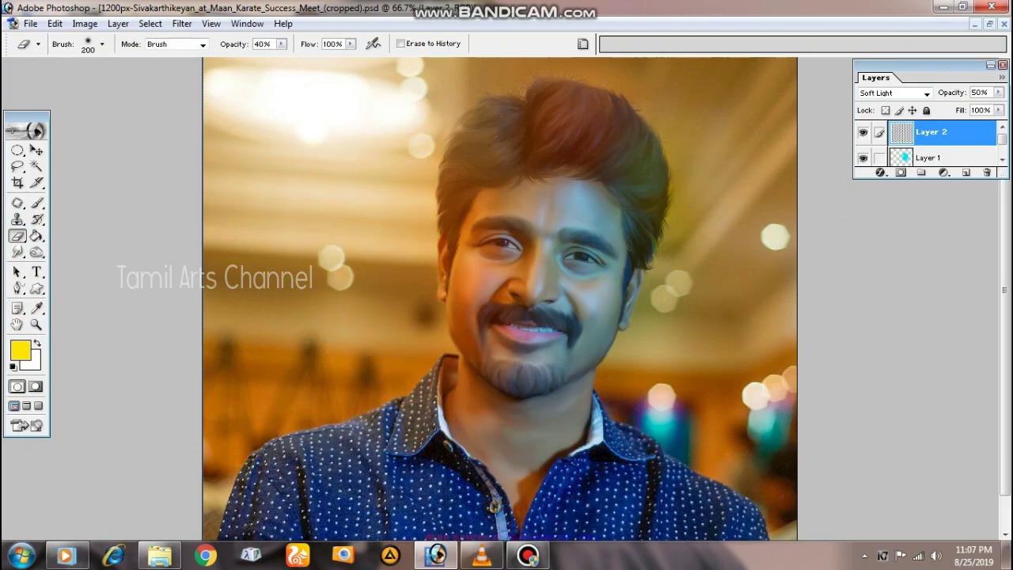
- Choose a deep blue foreground and erase orange from the right side of the hair
{"action": "left_click", "coordinate": [22, 348]}
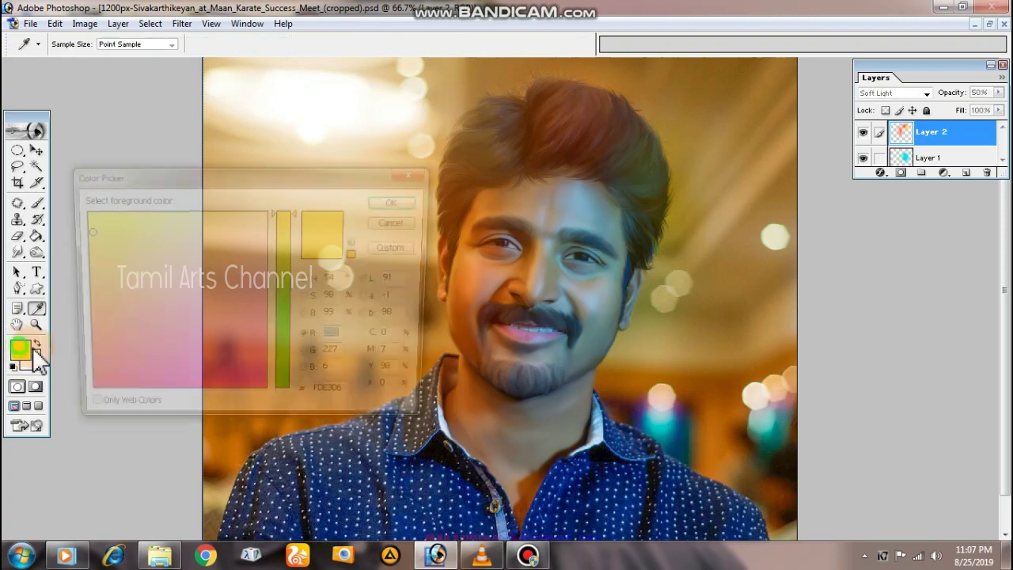
{"action": "left_click", "coordinate": [285, 387]}
{"action": "left_click", "coordinate": [252, 374]}
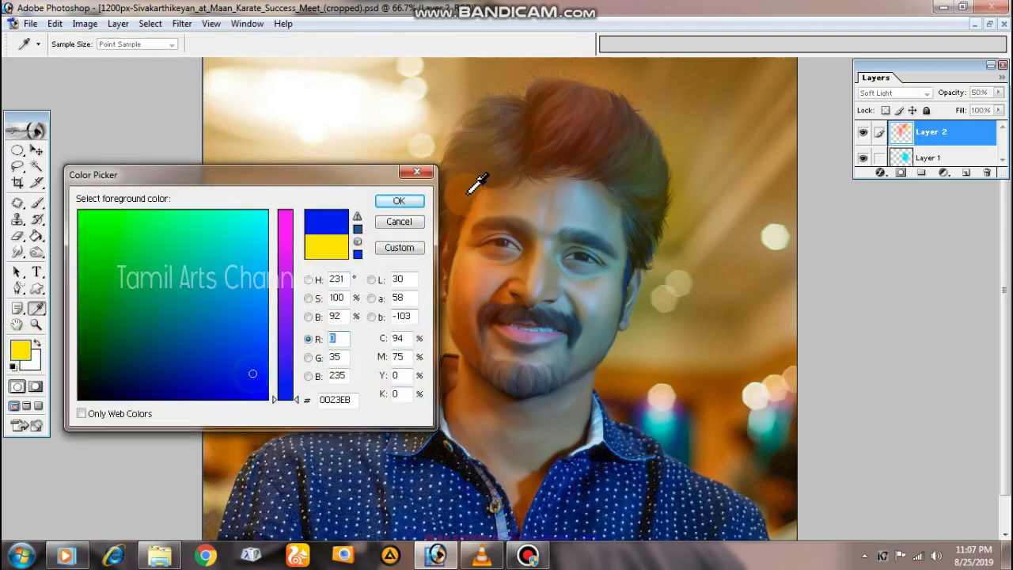
{"action": "left_click", "coordinate": [403, 201]}
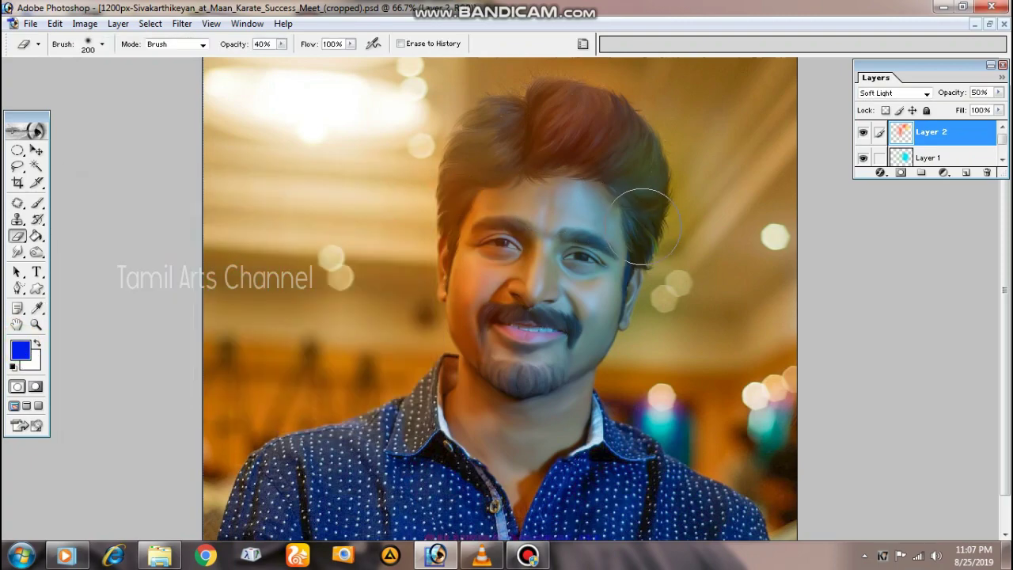
{"action": "mouse_move", "coordinate": [637, 222]}
{"action": "left_mouse_down"}
{"action": "mouse_move", "coordinate": [637, 178]}
{"action": "mouse_move", "coordinate": [600, 171]}
{"action": "mouse_move", "coordinate": [642, 151]}
{"action": "mouse_move", "coordinate": [566, 129]}
{"action": "mouse_move", "coordinate": [536, 142]}
{"action": "mouse_move", "coordinate": [592, 144]}
{"action": "mouse_move", "coordinate": [556, 135]}
{"action": "mouse_move", "coordinate": [515, 147]}
{"action": "mouse_move", "coordinate": [563, 129]}
{"action": "left_mouse_up"}
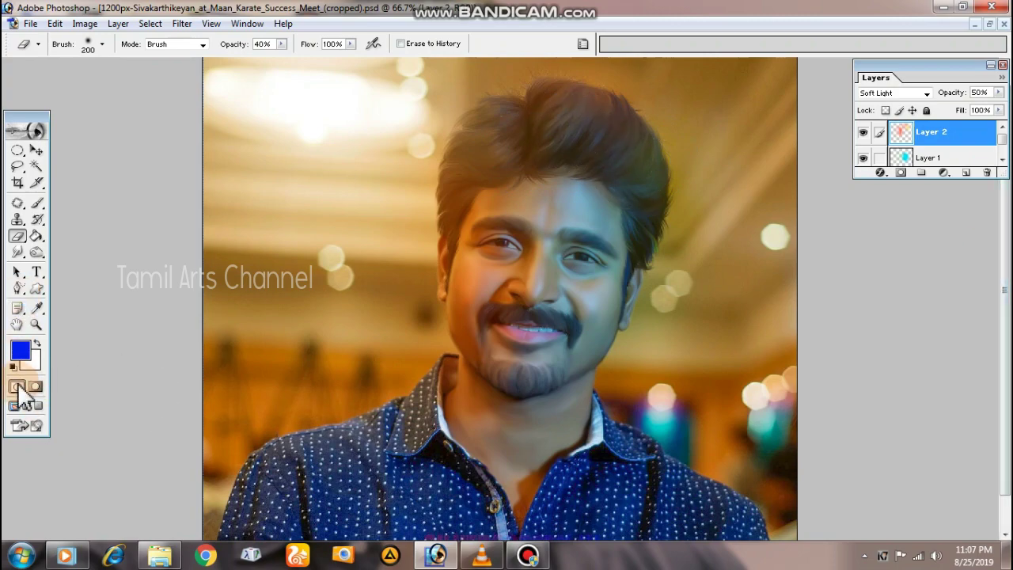
- Set the foreground colour to cyan 00DAF2
{"action": "left_click", "coordinate": [20, 349]}
{"action": "left_click_drag", "start_coordinate": [232, 277], "coordinate": [257, 235]}
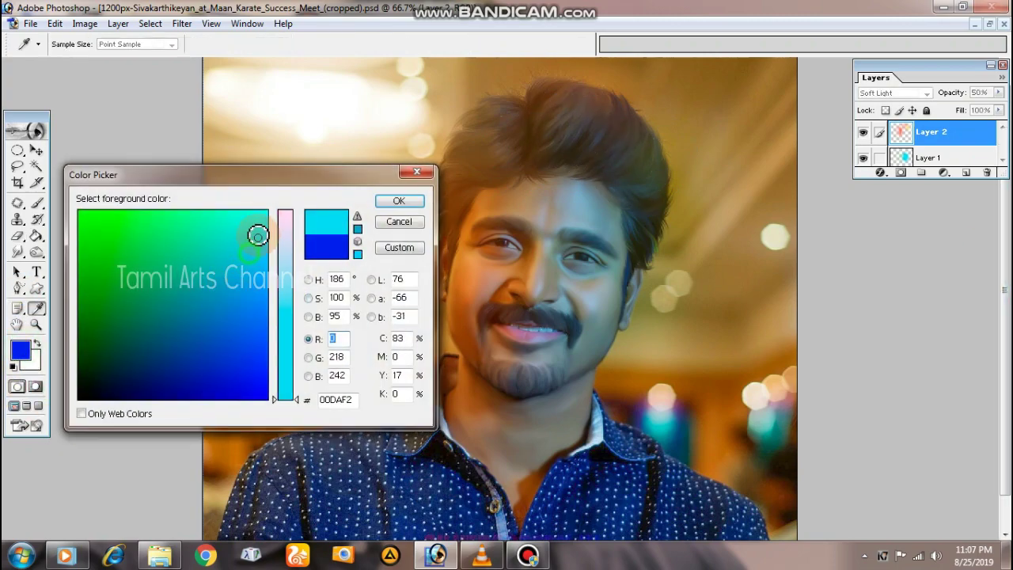
{"action": "left_click", "coordinate": [399, 202]}
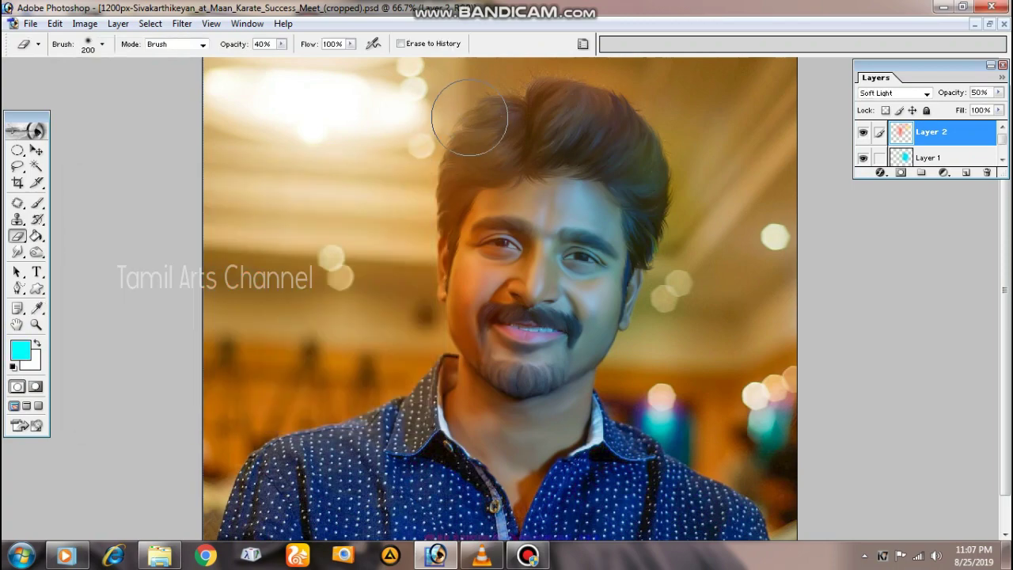
- Paint cyan at the top-left of the hair on new Layer 3, blended as Overlay
{"action": "left_click", "coordinate": [37, 202]}
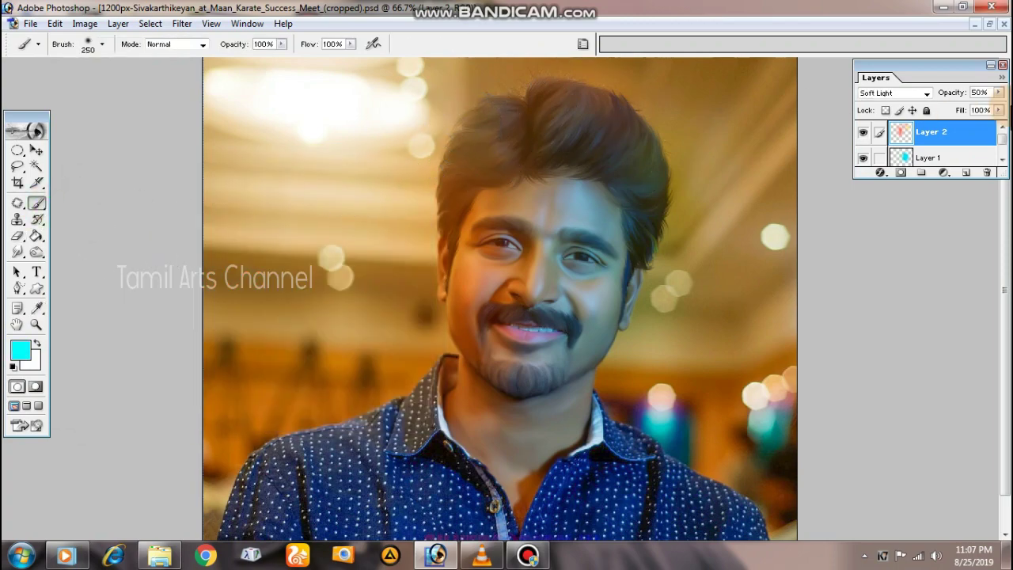
{"action": "left_click", "coordinate": [965, 172]}
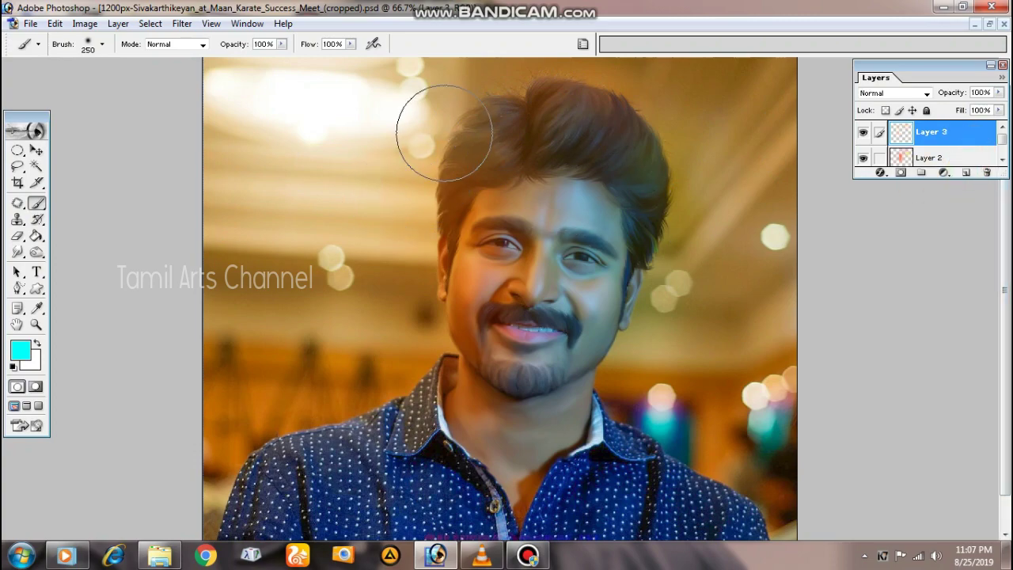
{"action": "left_click_drag", "start_coordinate": [444, 133], "coordinate": [522, 83]}
{"action": "left_click", "coordinate": [893, 92]}
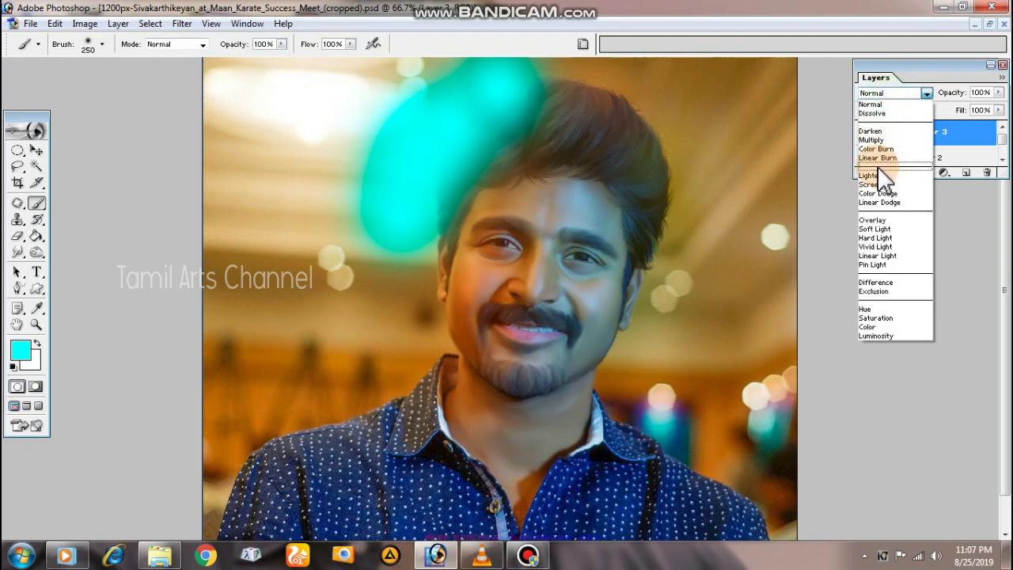
{"action": "left_click", "coordinate": [871, 175]}
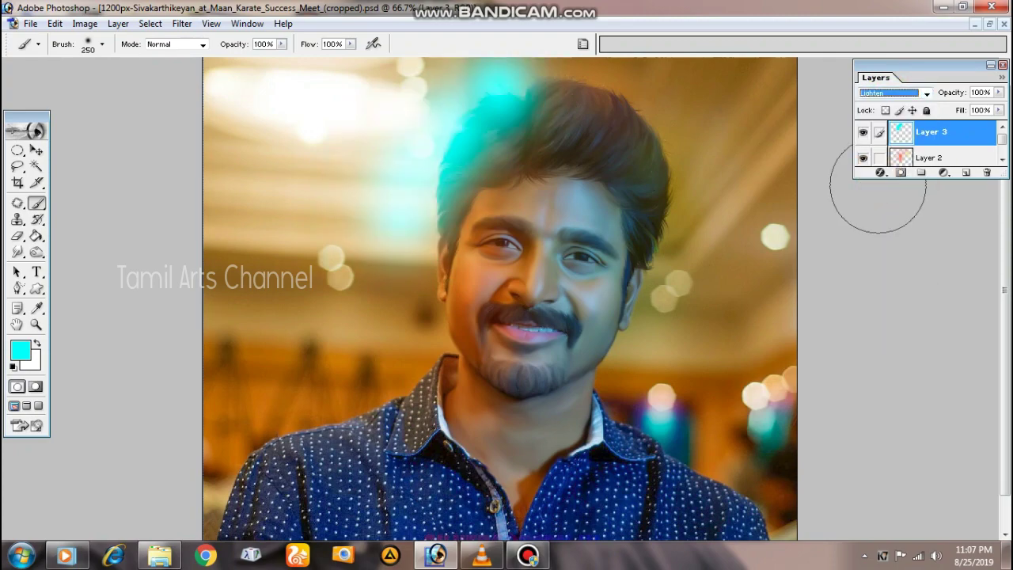
{"action": "key", "text": "Down"}
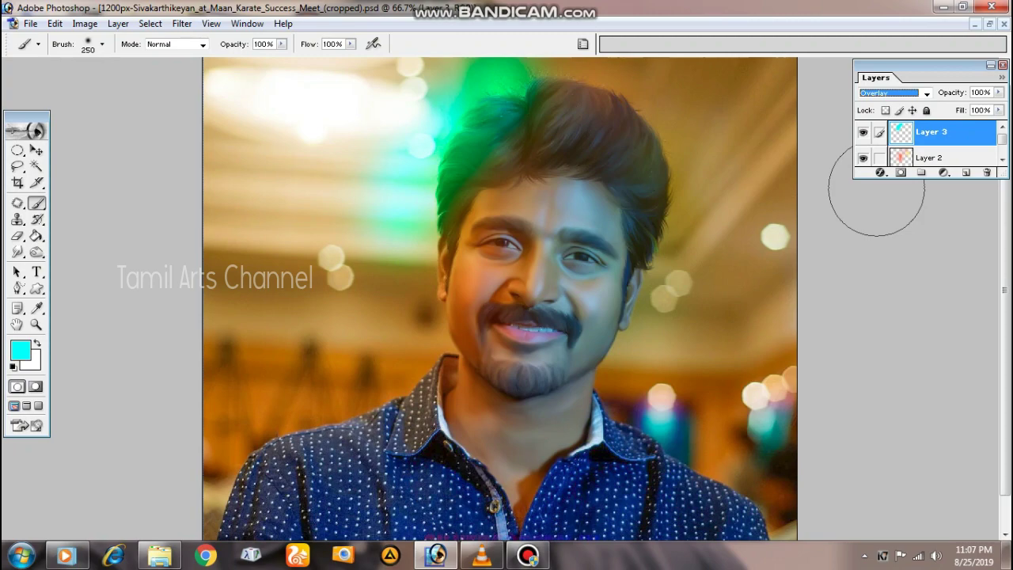
{"action": "key", "text": "Down"}
{"action": "key", "text": "Up"}
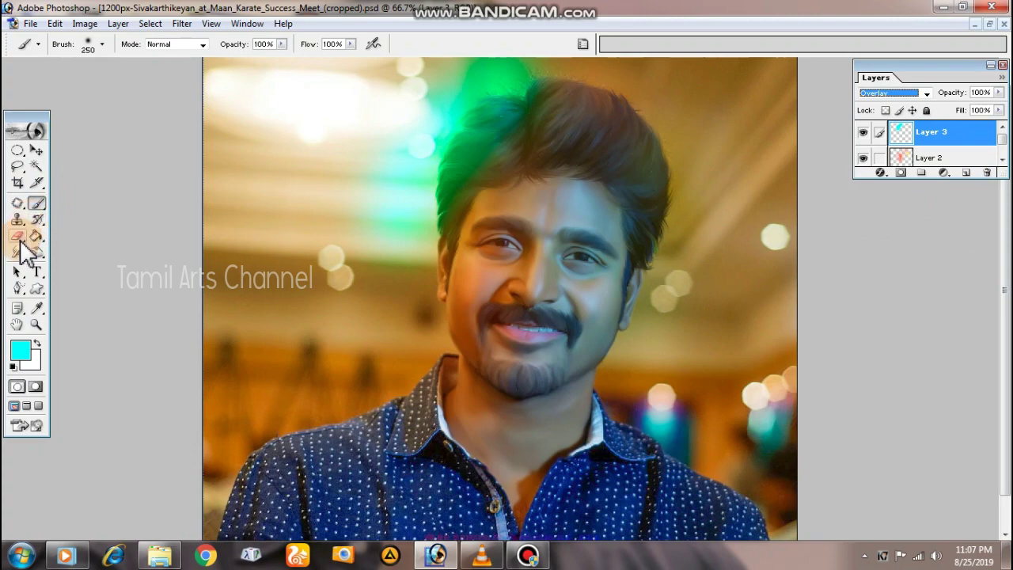
- Erase part of the cyan tint and set Layer 3 opacity to 20%
{"action": "left_click", "coordinate": [17, 236]}
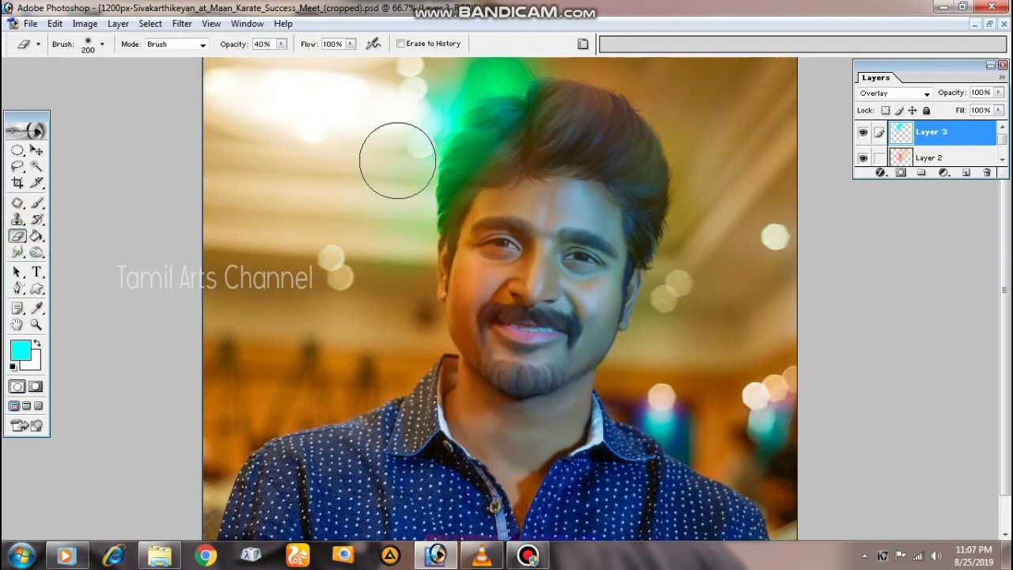
{"action": "left_click_drag", "start_coordinate": [412, 99], "coordinate": [487, 87]}
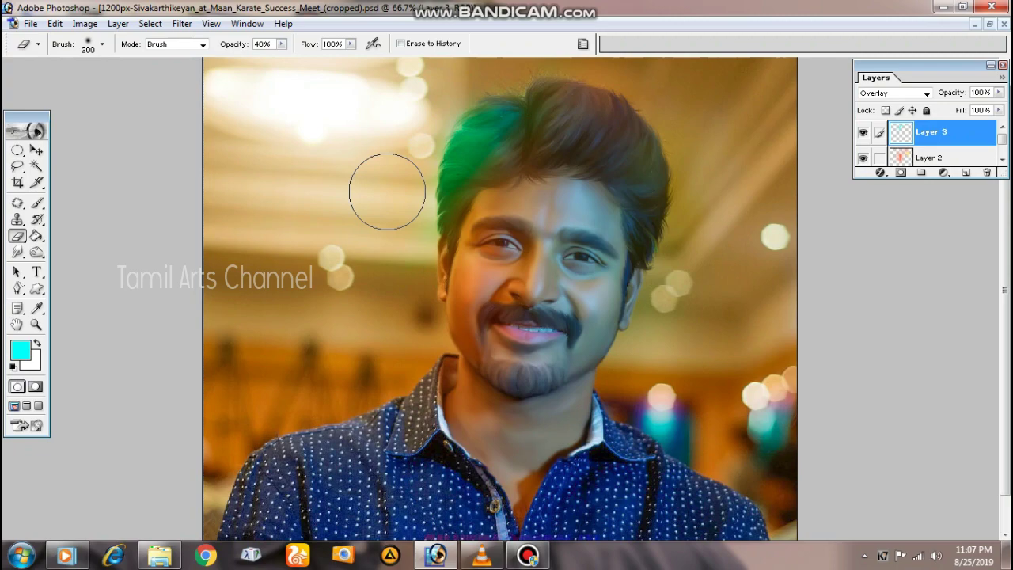
{"action": "left_click", "coordinate": [980, 92]}
{"action": "type", "text": "0"}
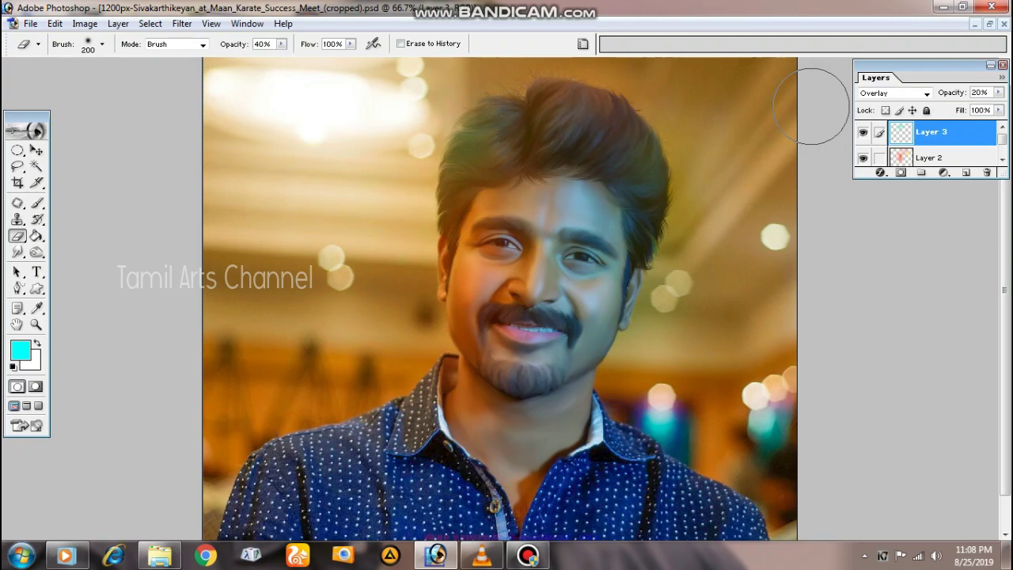
- Add new Layer 4 and set the foreground colour to pure red
{"action": "left_click", "coordinate": [965, 172]}
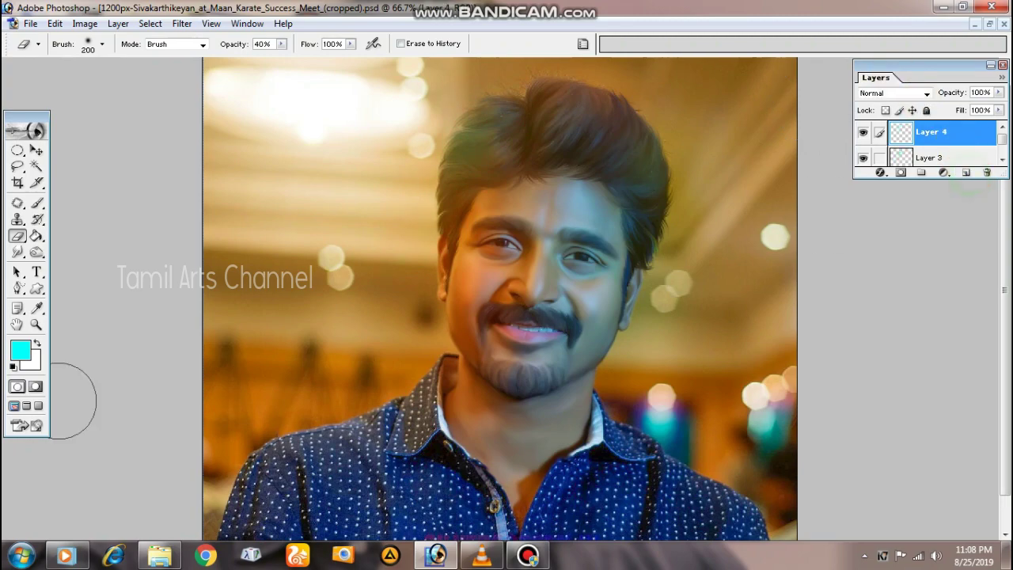
{"action": "left_click", "coordinate": [18, 350]}
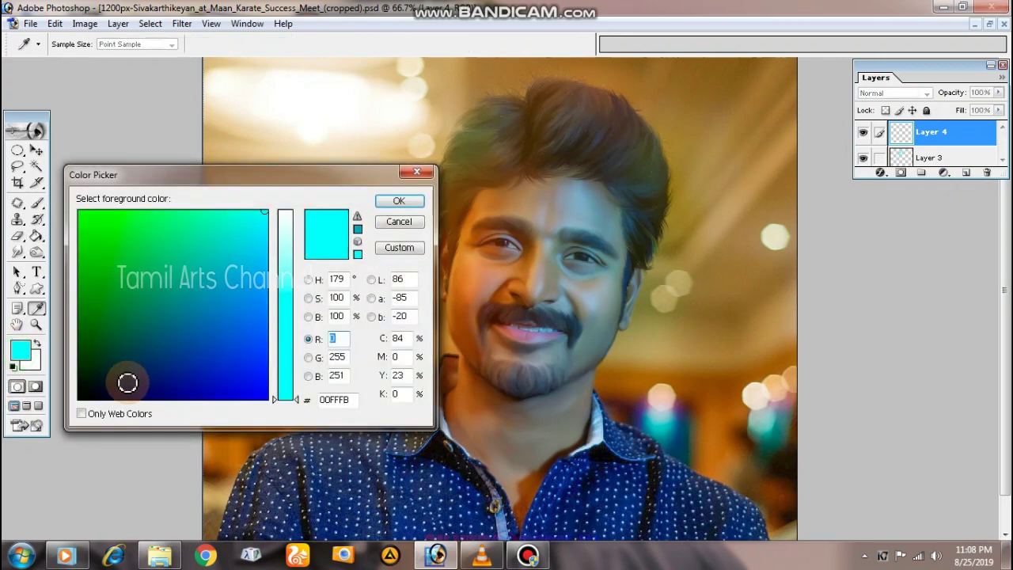
{"action": "left_click", "coordinate": [79, 398]}
{"action": "left_click", "coordinate": [285, 255]}
{"action": "left_click", "coordinate": [399, 201]}
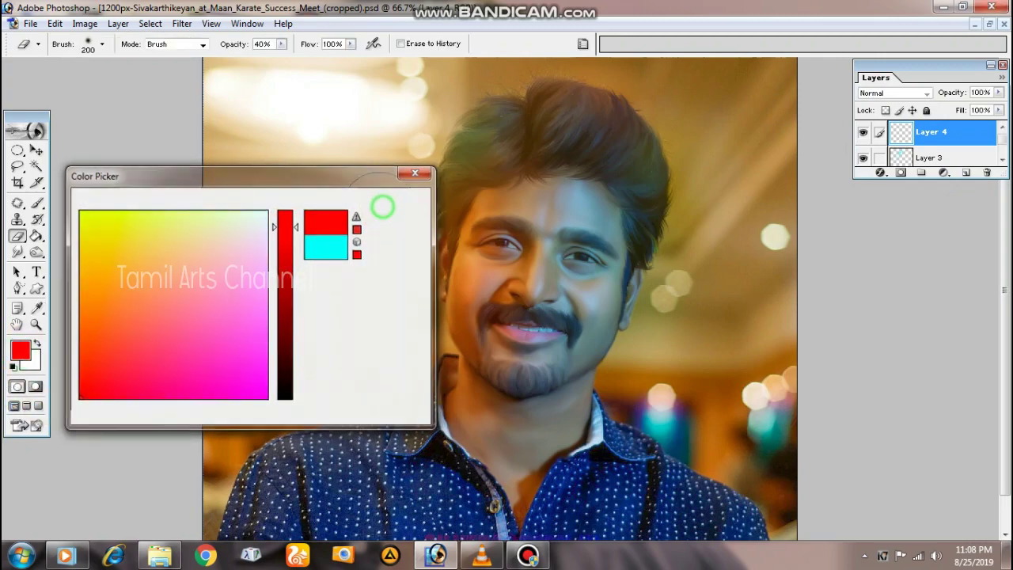
- Paint a red glow on top of the hair, blend it Soft Light, and partly erase it
{"action": "key", "text": "bracketleft"}
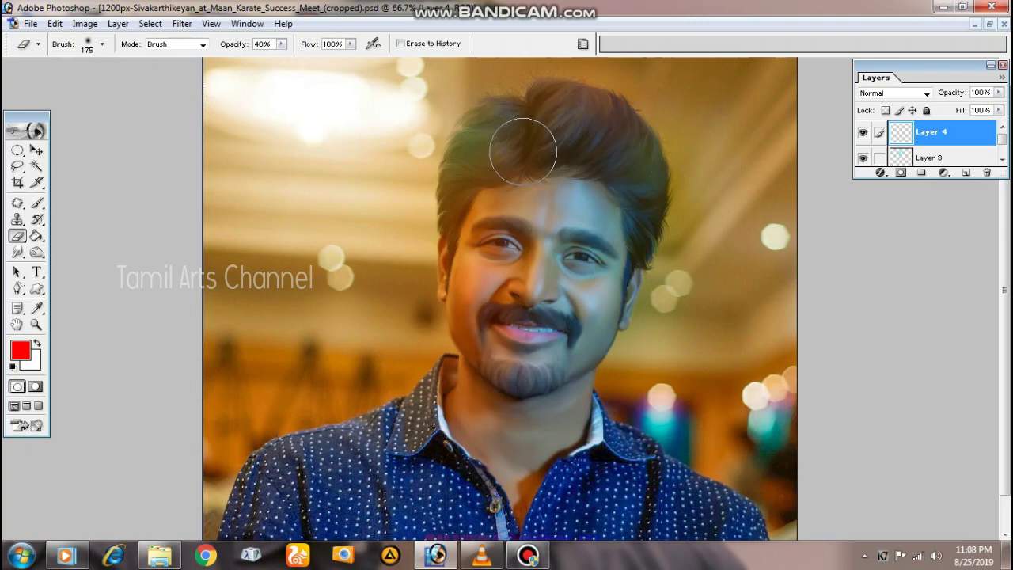
{"action": "left_click", "coordinate": [37, 204]}
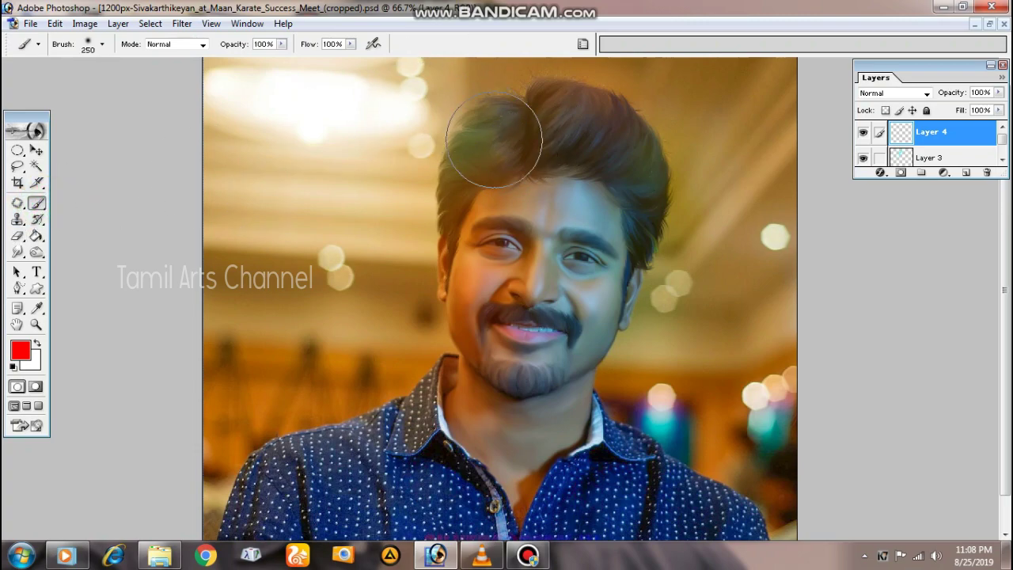
{"action": "key", "text": "bracketleft"}
{"action": "key", "text": "bracketleft"}
{"action": "key", "text": "bracketleft"}
{"action": "left_click_drag", "start_coordinate": [516, 149], "coordinate": [518, 88]}
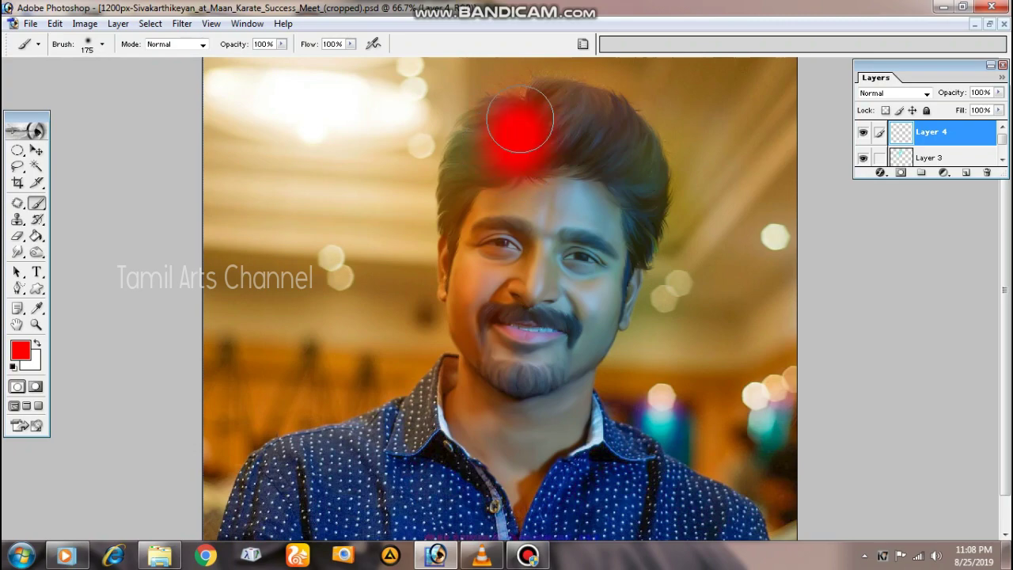
{"action": "left_click", "coordinate": [912, 94]}
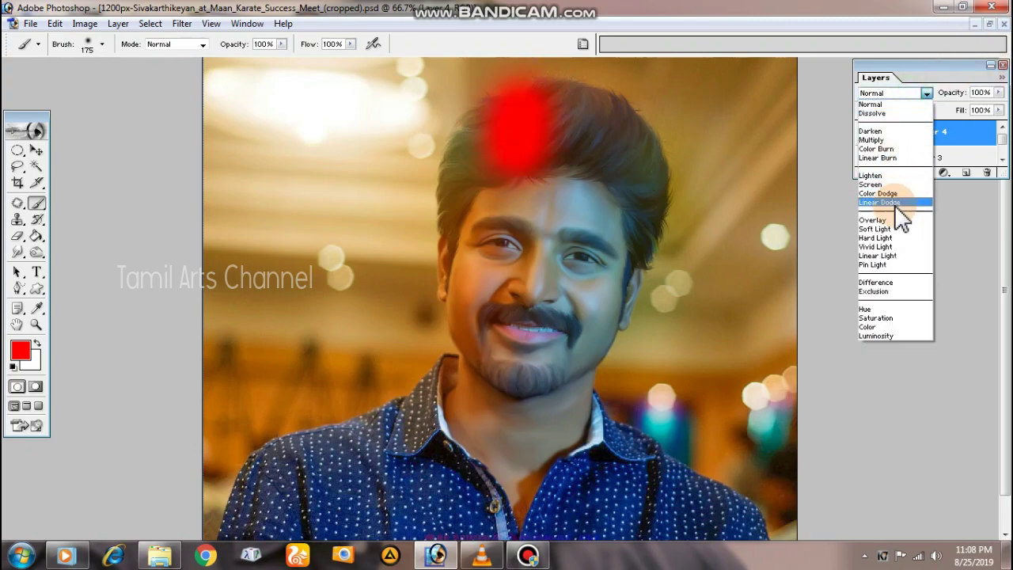
{"action": "left_click", "coordinate": [878, 217]}
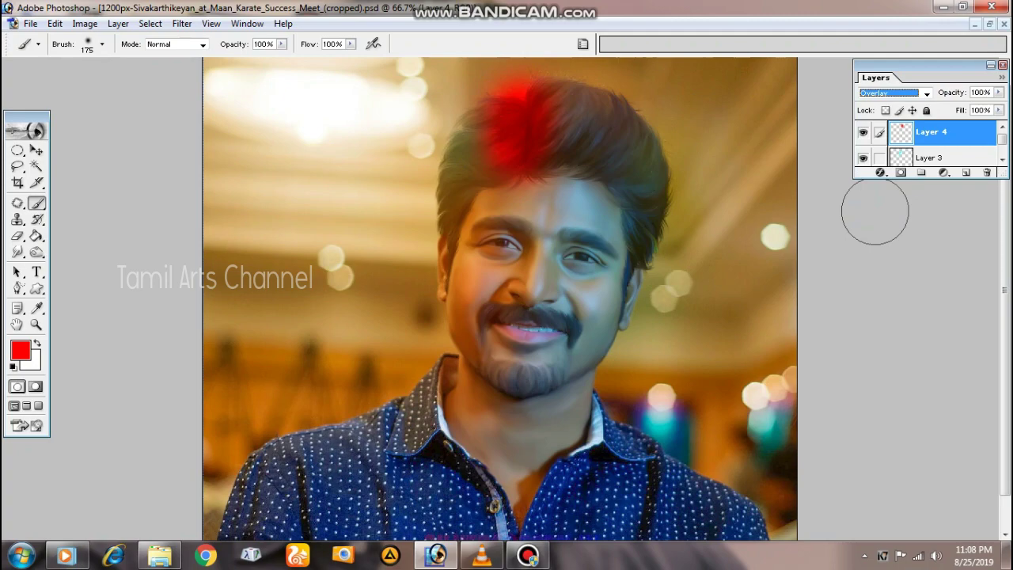
{"action": "key", "text": "Down"}
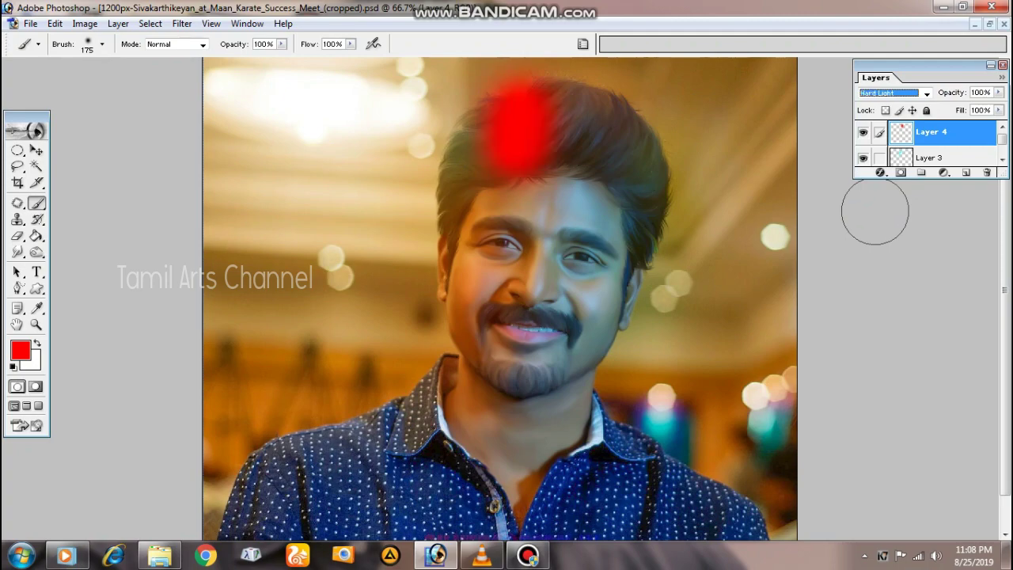
{"action": "key", "text": "Up"}
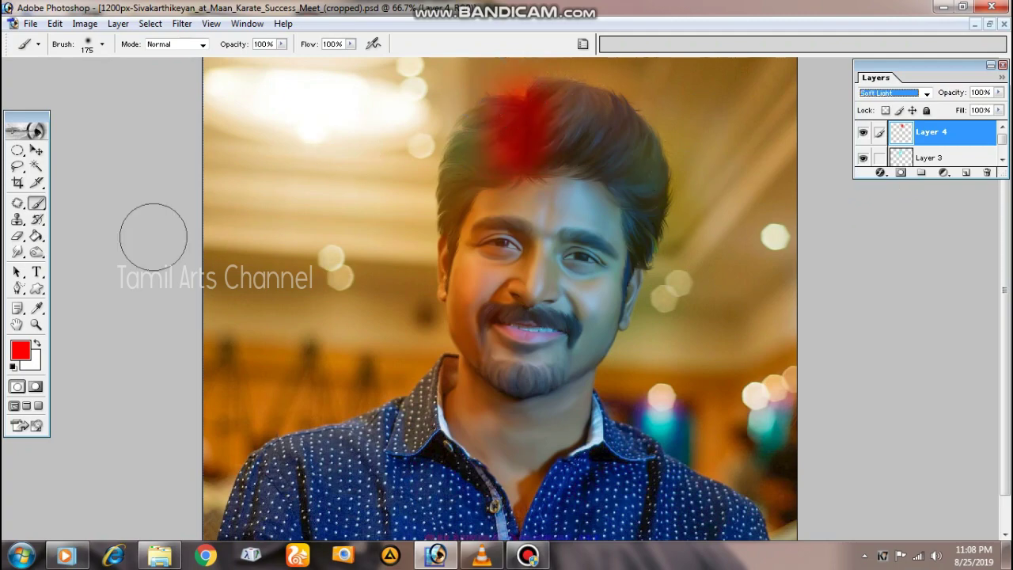
{"action": "left_click", "coordinate": [17, 235]}
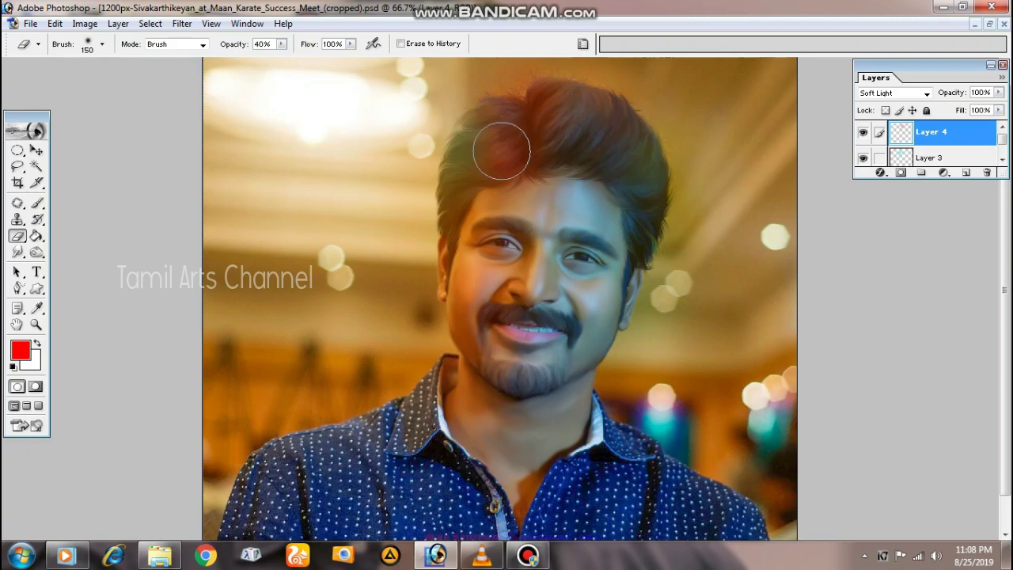
{"action": "left_click_drag", "start_coordinate": [506, 168], "coordinate": [518, 107]}
- Set the foreground colour to golden orange E9BA0D
{"action": "left_click", "coordinate": [21, 352]}
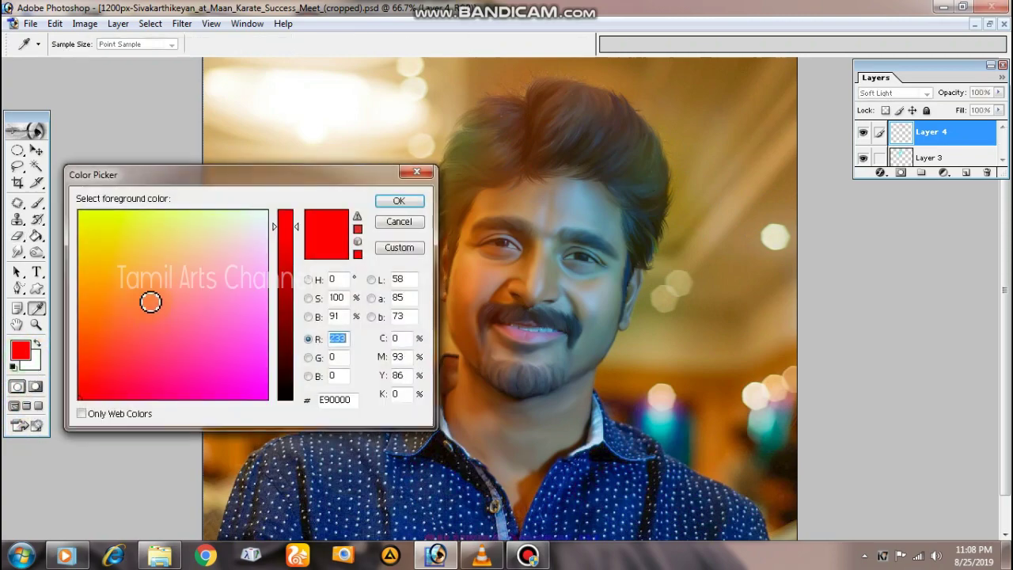
{"action": "left_click", "coordinate": [94, 295]}
{"action": "left_click_drag", "start_coordinate": [95, 296], "coordinate": [92, 223]}
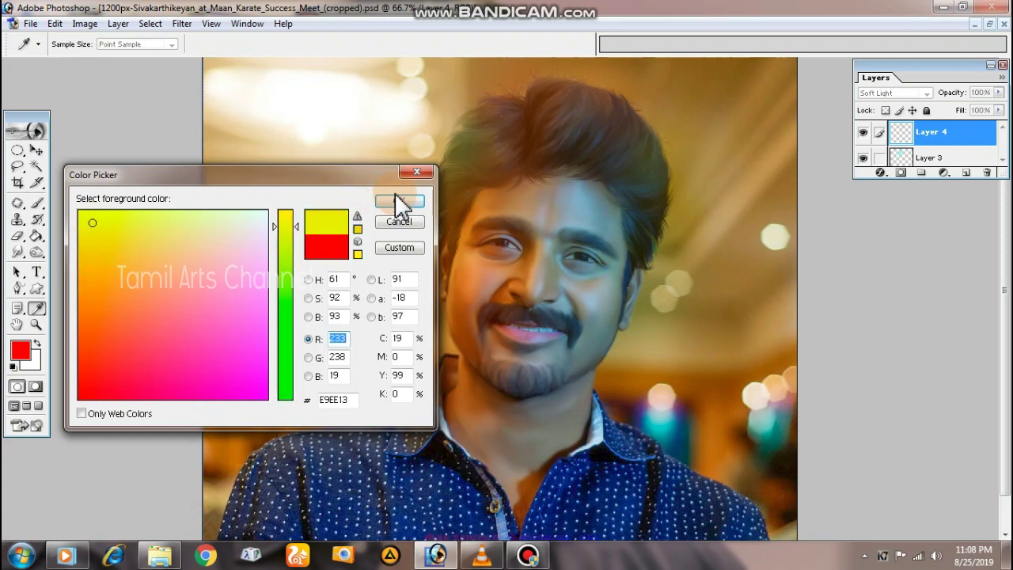
{"action": "left_click", "coordinate": [88, 261]}
{"action": "left_click", "coordinate": [335, 214]}
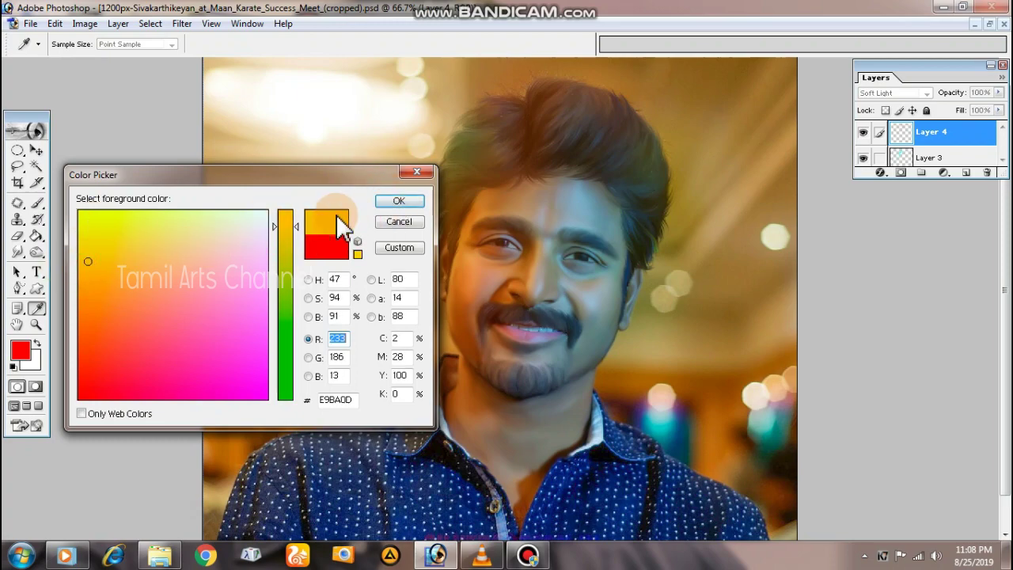
{"action": "left_click", "coordinate": [396, 202]}
{"action": "key", "text": "e"}
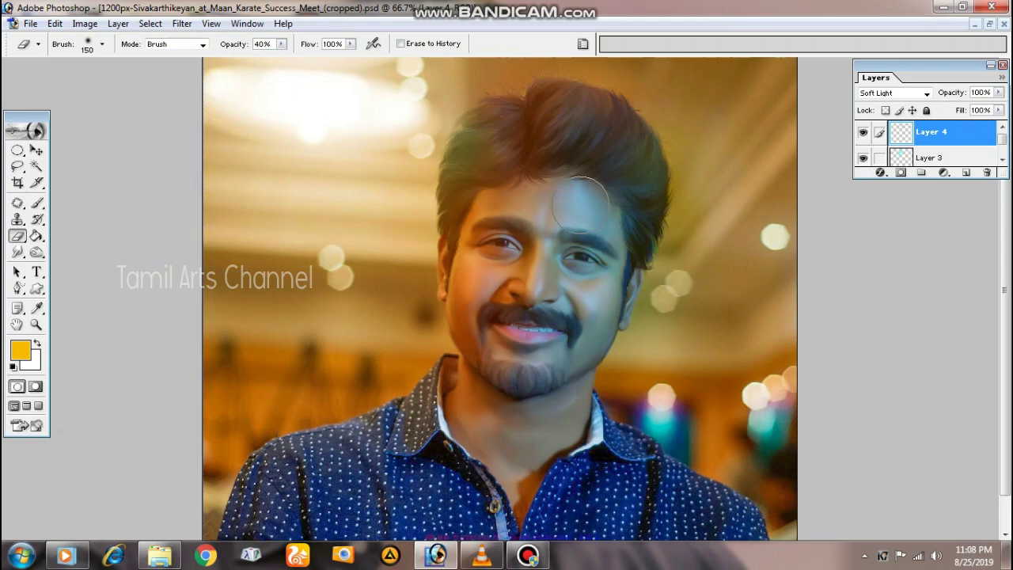
- Paint a golden-orange dab on the forehead on new Layer 5
{"action": "left_click", "coordinate": [966, 172]}
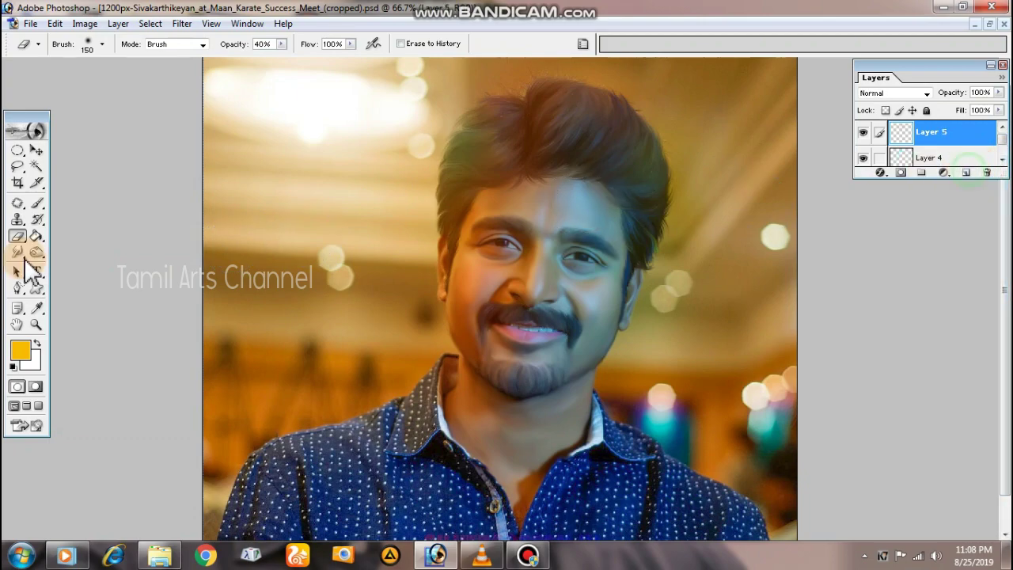
{"action": "left_click", "coordinate": [36, 203]}
{"action": "left_click", "coordinate": [586, 204]}
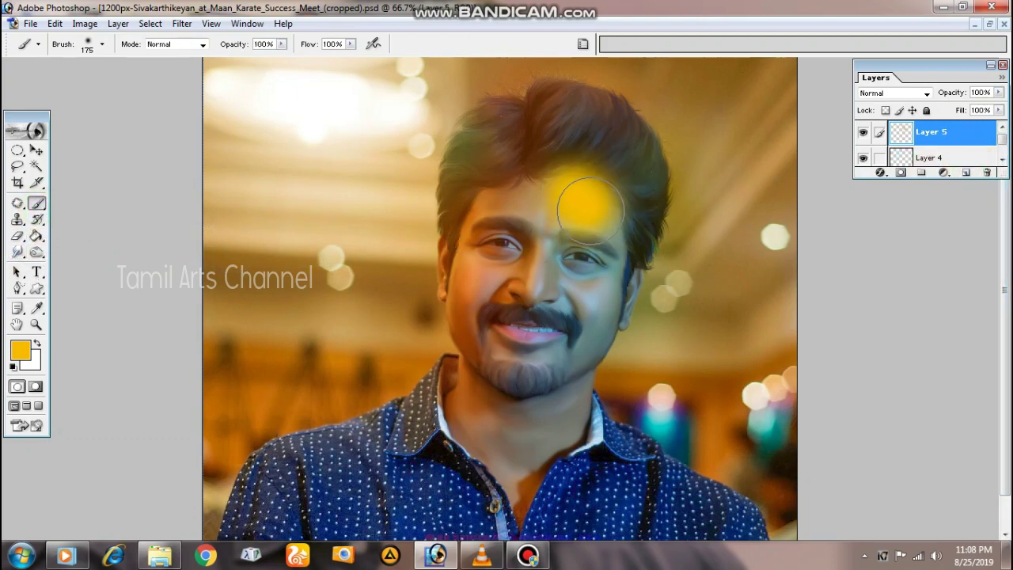
- Blend Layer 5 in Soft Light at 40% opacity
{"action": "left_click", "coordinate": [891, 93]}
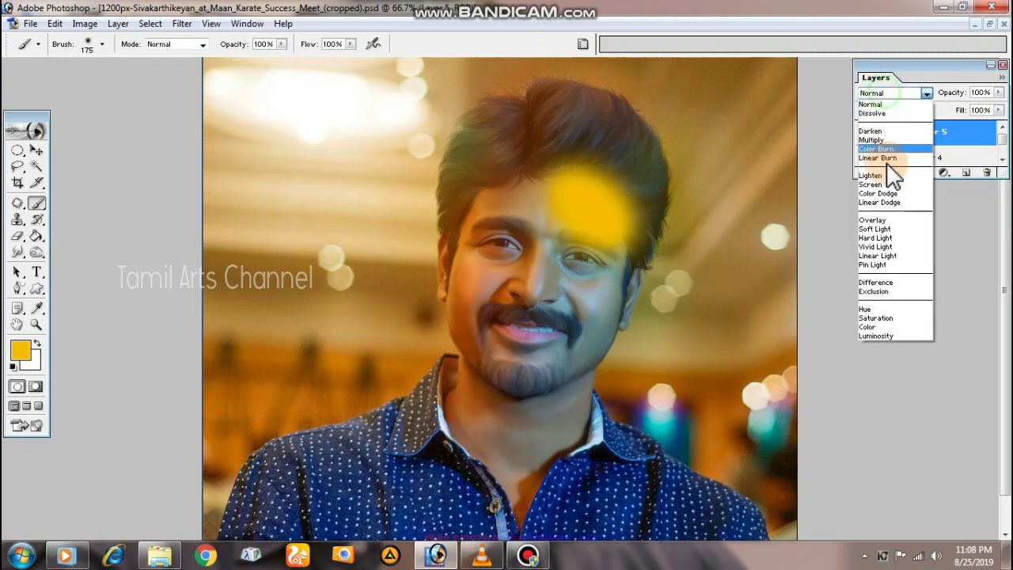
{"action": "left_click", "coordinate": [873, 220]}
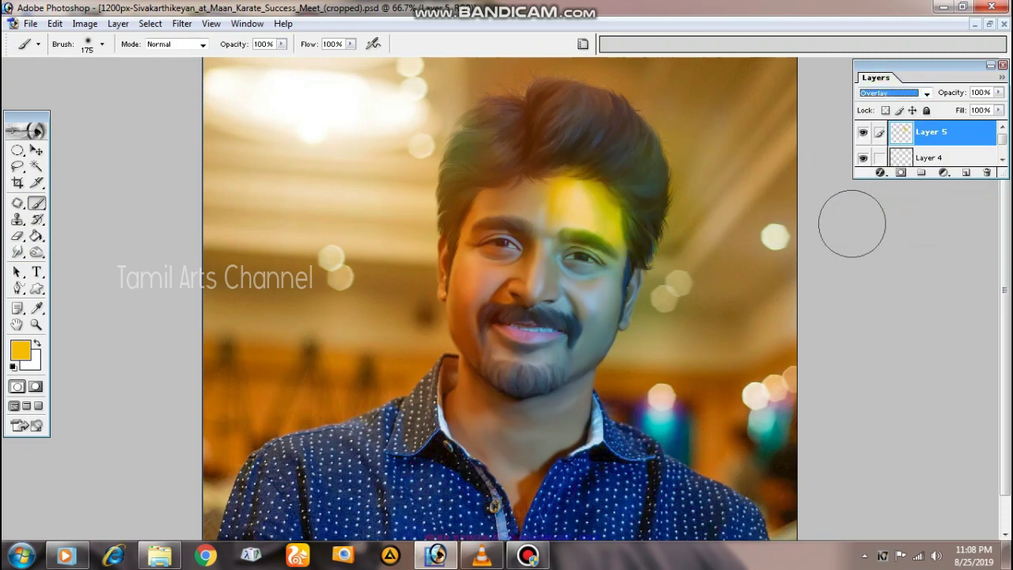
{"action": "key", "text": "Down"}
{"action": "key", "text": "Down"}
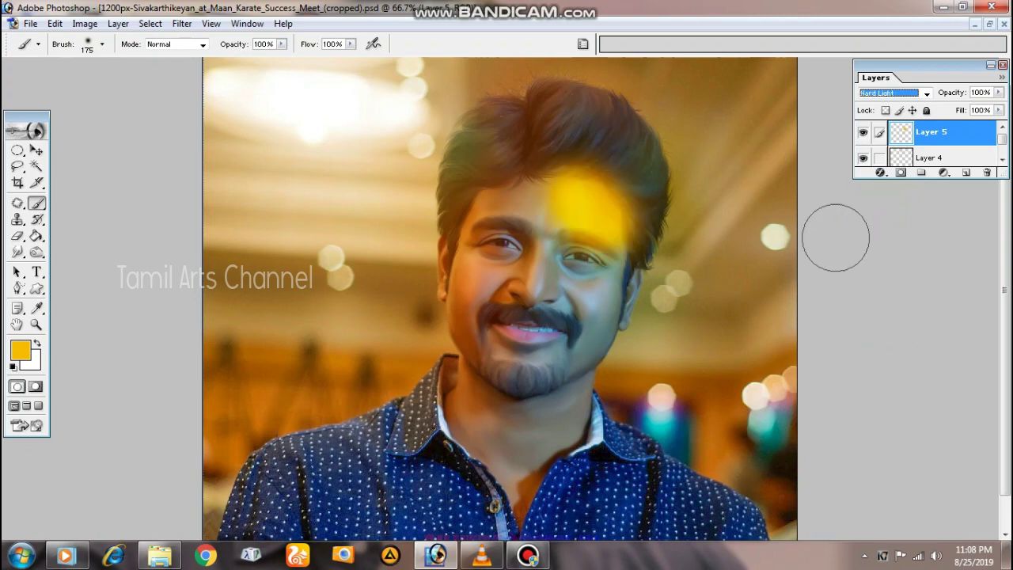
{"action": "key", "text": "Down"}
{"action": "key", "text": "Down"}
{"action": "key", "text": "Down"}
{"action": "key", "text": "Down"}
{"action": "key", "text": "Down"}
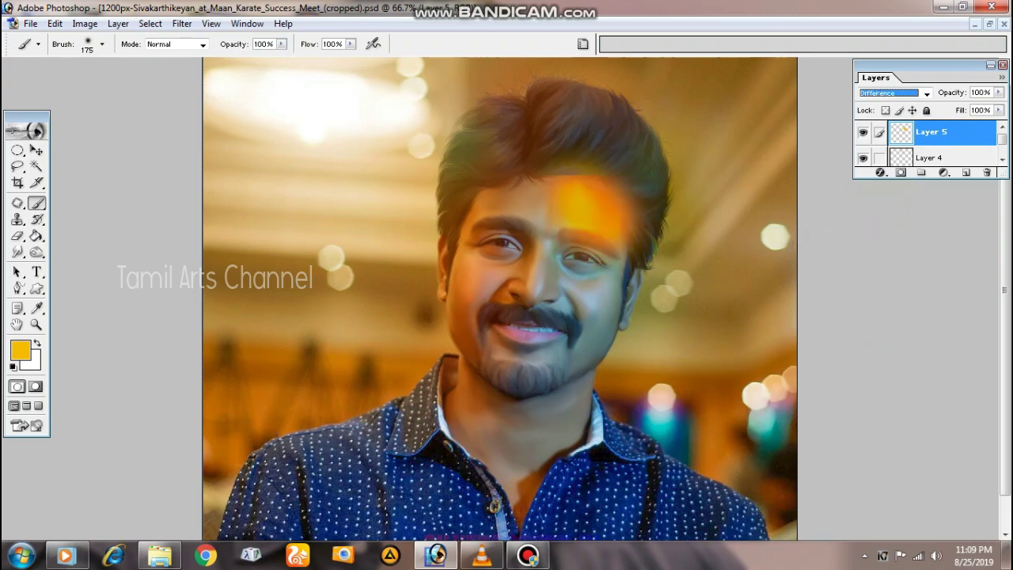
{"action": "key", "text": "Down"}
{"action": "key", "text": "Down"}
{"action": "key", "text": "Down"}
{"action": "key", "text": "Down"}
{"action": "key", "text": "Down"}
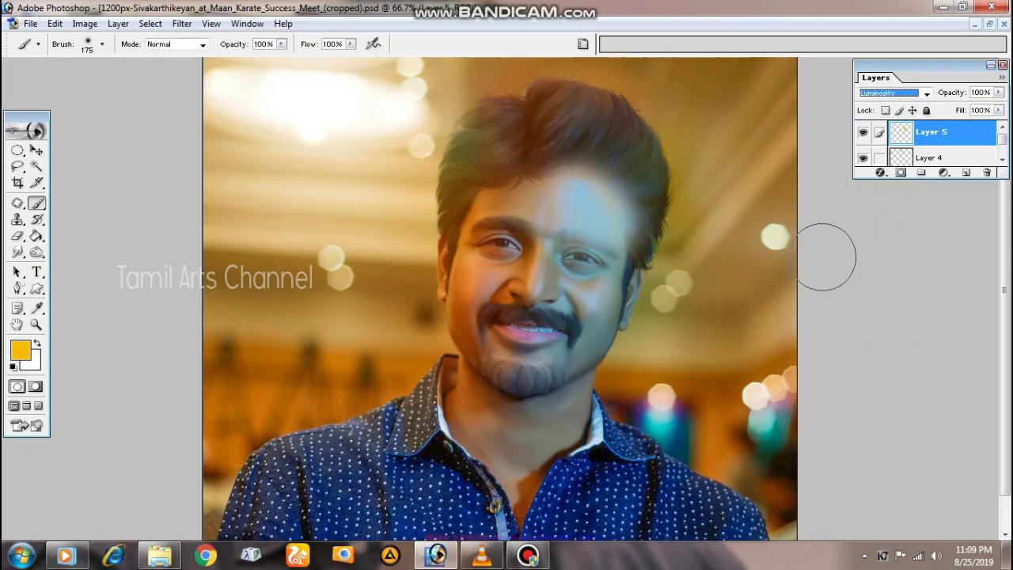
{"action": "key", "text": "Up"}
{"action": "key", "text": "Up"}
{"action": "key", "text": "Up"}
{"action": "key", "text": "Up"}
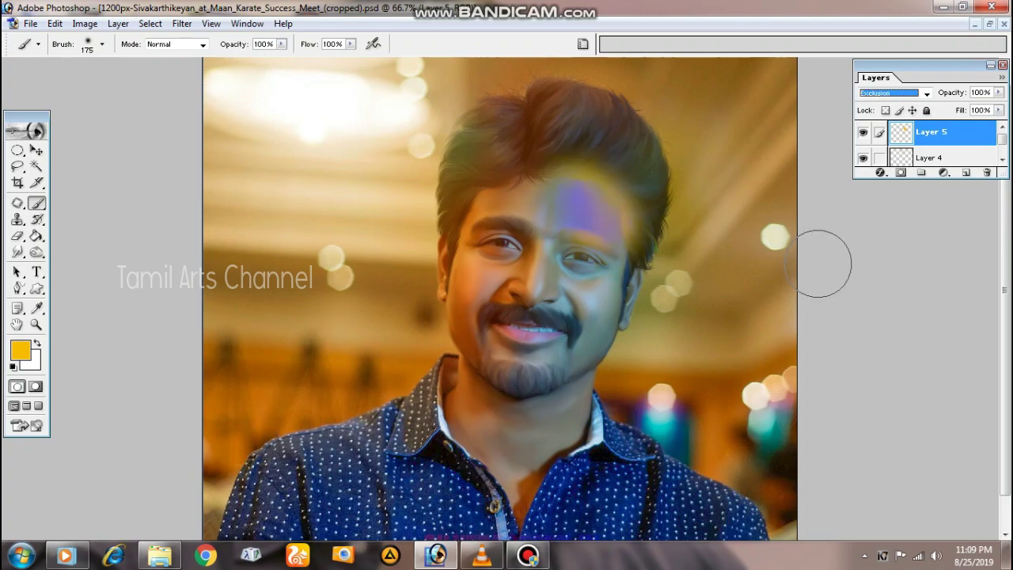
{"action": "key", "text": "Up"}
{"action": "key", "text": "Up"}
{"action": "key", "text": "Up"}
{"action": "key", "text": "Up"}
{"action": "key", "text": "Up"}
{"action": "key", "text": "Up"}
{"action": "key", "text": "Up"}
{"action": "key", "text": "Down"}
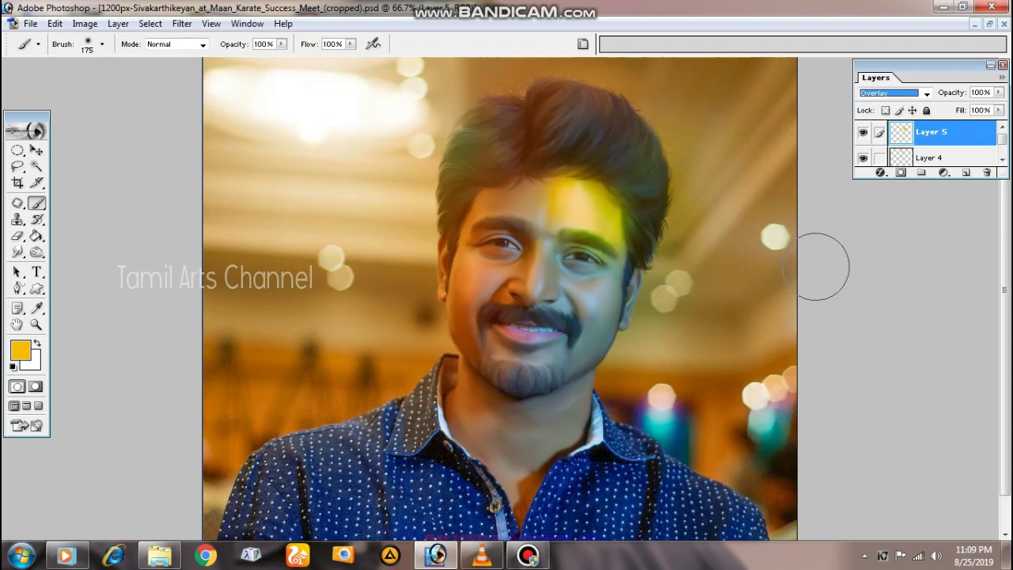
{"action": "key", "text": "Up"}
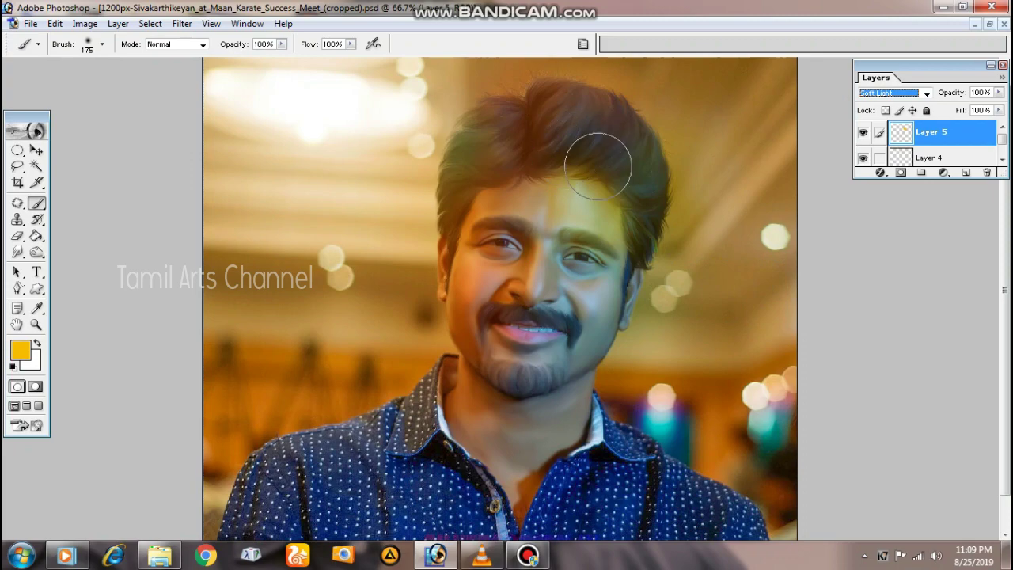
{"action": "left_click", "coordinate": [981, 91]}
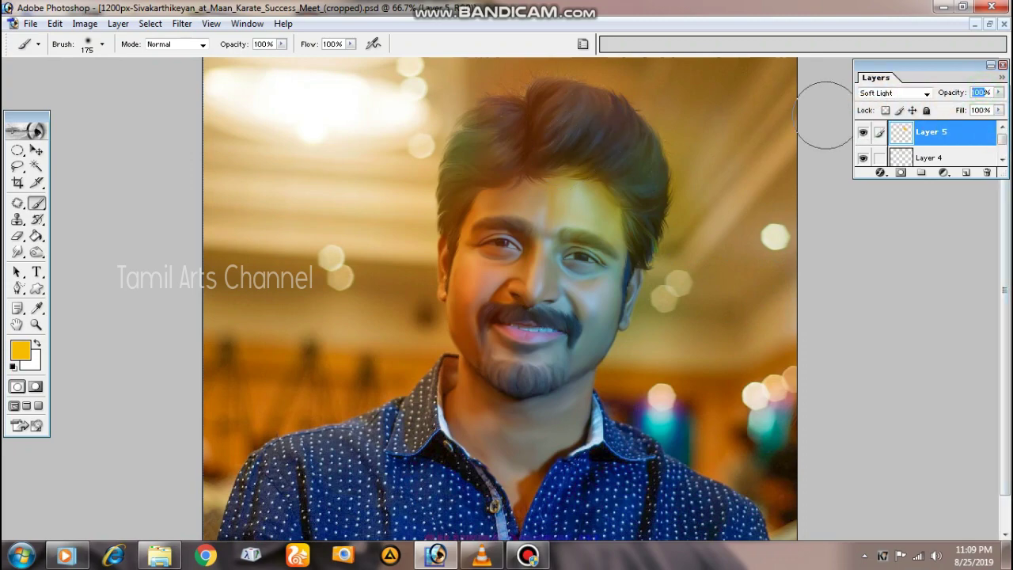
{"action": "type", "text": "5"}
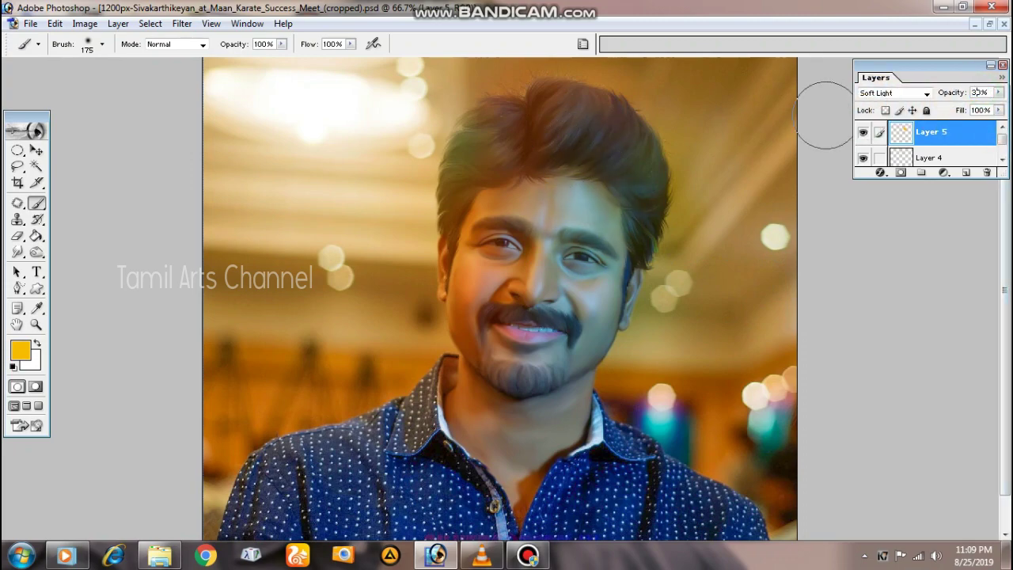
{"action": "type", "text": "0"}
{"action": "key", "text": "shift+Down"}
- Select Layer 1 and zoom in on the right cheek
{"action": "left_click", "coordinate": [584, 222]}
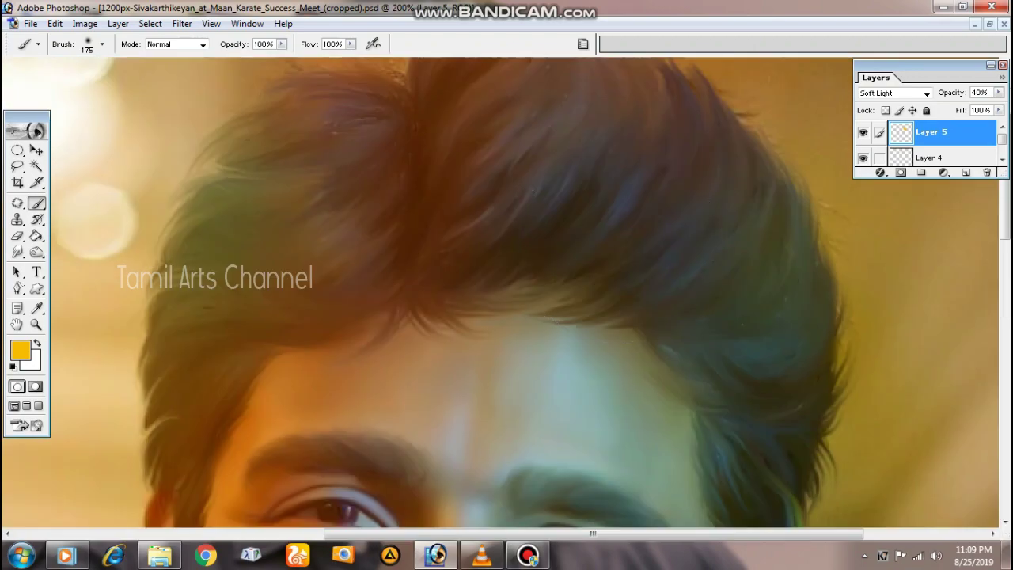
{"action": "left_click", "coordinate": [679, 309], "text": "alt"}
{"action": "left_click", "coordinate": [679, 308], "text": "alt"}
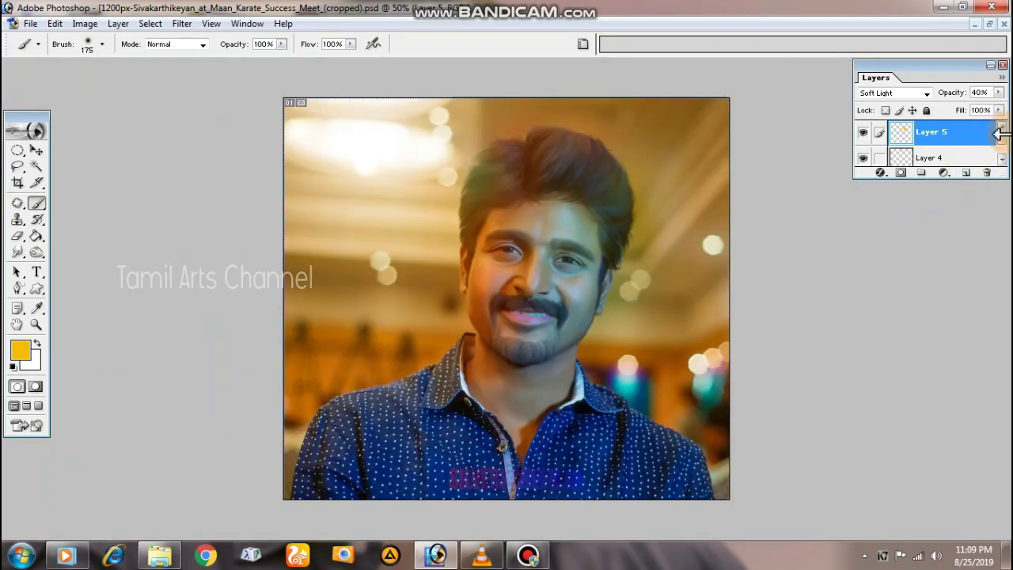
{"action": "left_click_drag", "start_coordinate": [1002, 145], "coordinate": [1000, 158]}
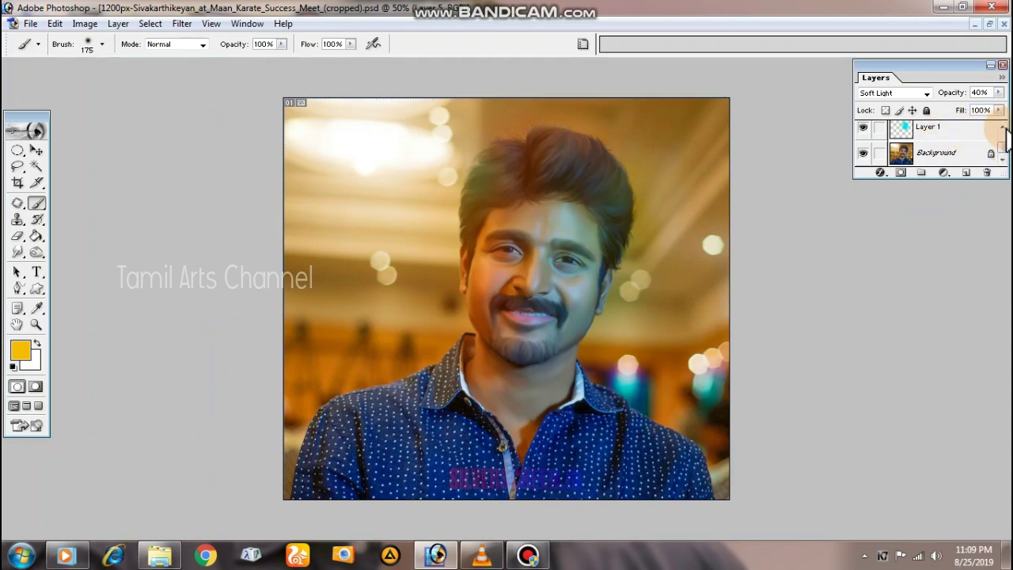
{"action": "left_click", "coordinate": [974, 136]}
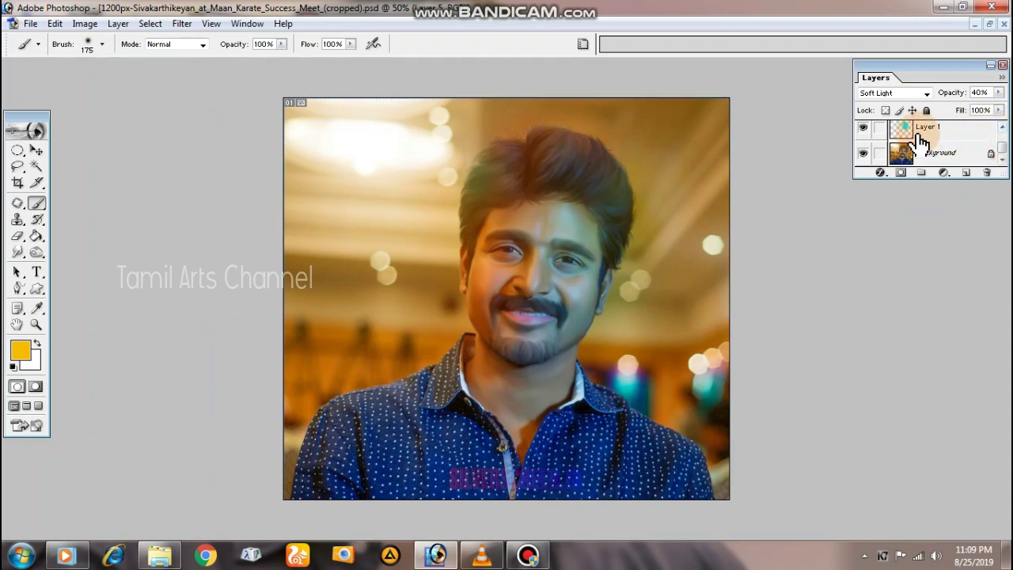
{"action": "left_click", "coordinate": [602, 291], "text": "ctrl"}
{"action": "left_click", "coordinate": [584, 323], "text": "ctrl"}
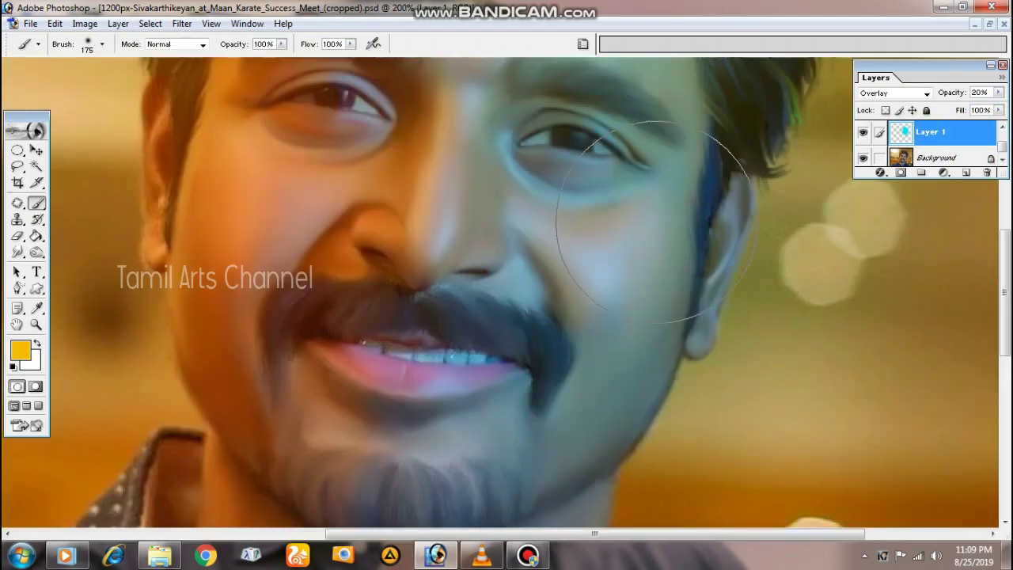
- Erase the cyan from the right cheek and eye with a size-90 eraser, then select Background
{"action": "left_click", "coordinate": [18, 235]}
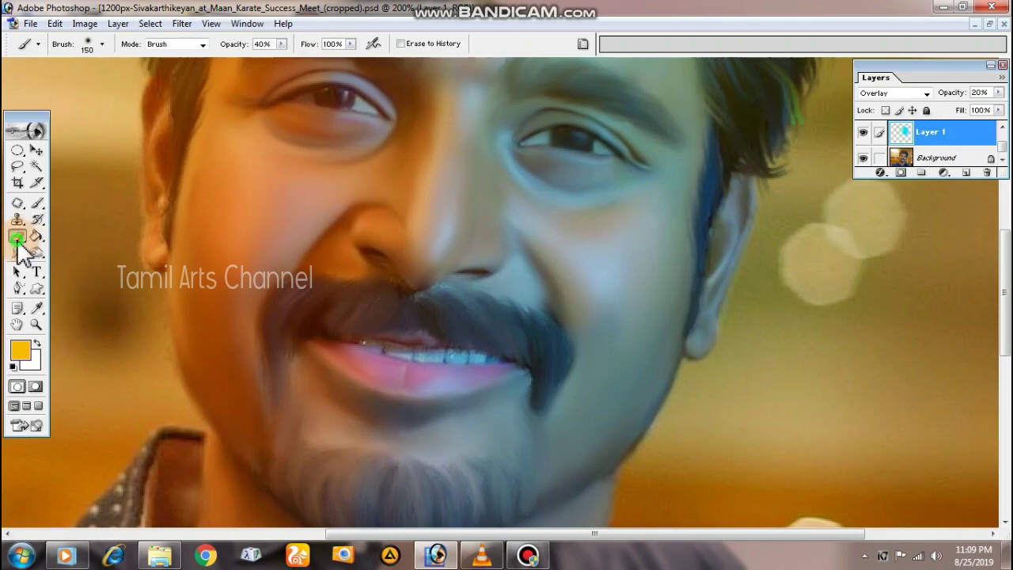
{"action": "key", "text": "bracketleft"}
{"action": "key", "text": "bracketleft"}
{"action": "key", "text": "bracketleft"}
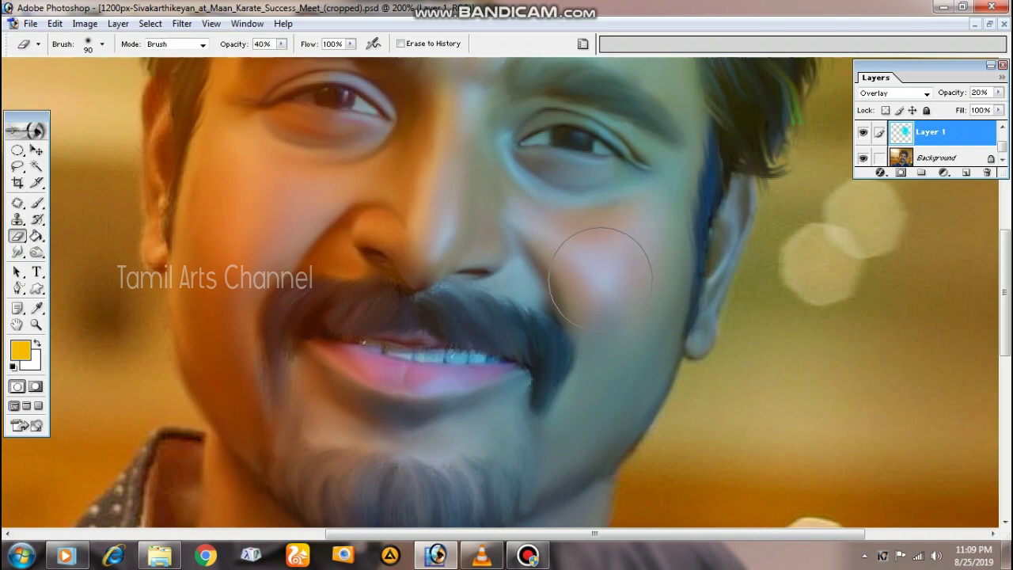
{"action": "mouse_move", "coordinate": [606, 260]}
{"action": "left_mouse_down"}
{"action": "mouse_move", "coordinate": [577, 361]}
{"action": "mouse_move", "coordinate": [643, 204]}
{"action": "left_mouse_up"}
{"action": "left_click", "coordinate": [607, 333], "text": "alt"}
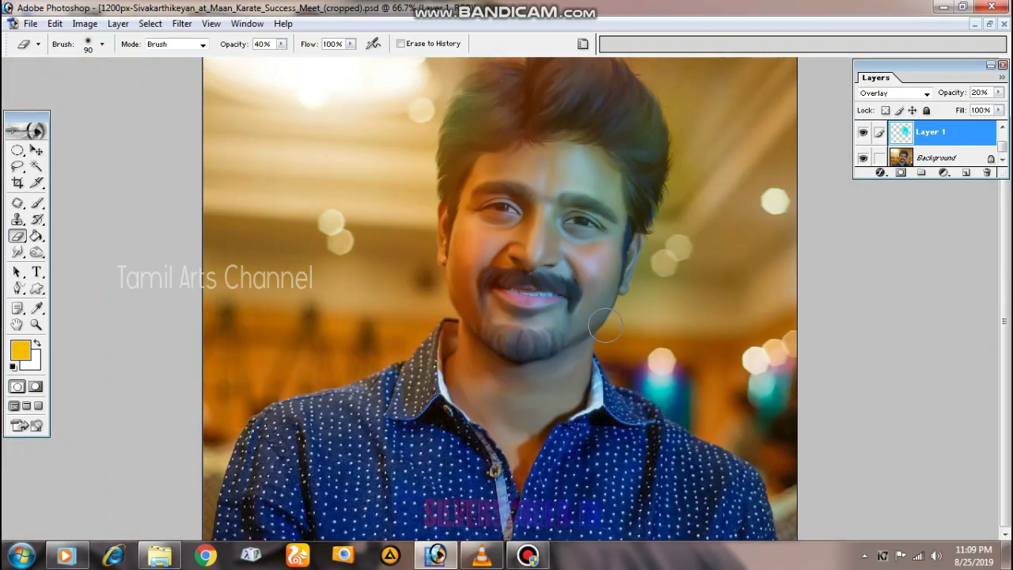
{"action": "left_click", "coordinate": [584, 219], "text": "ctrl"}
{"action": "left_click", "coordinate": [567, 267], "text": "ctrl"}
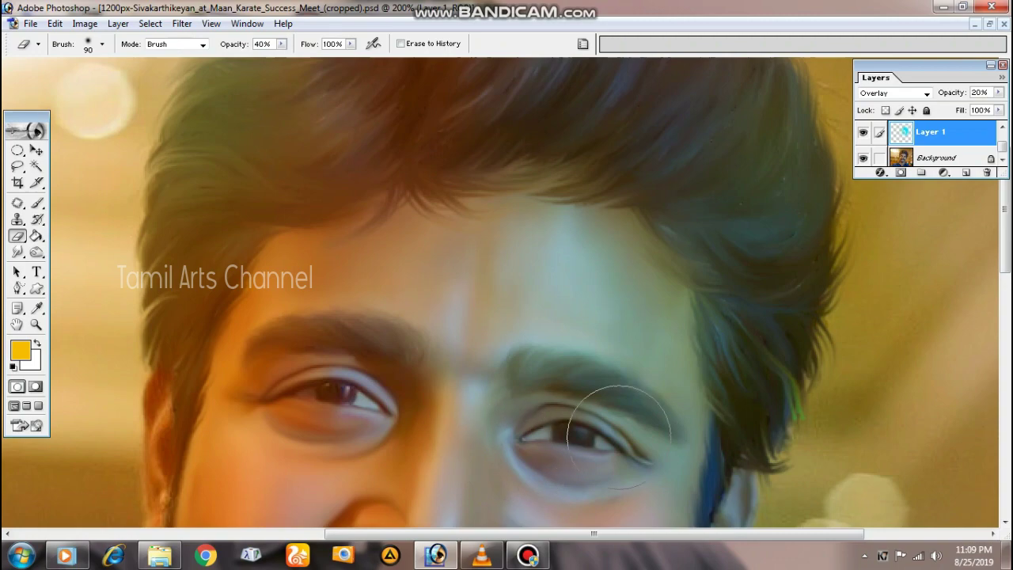
{"action": "left_click", "coordinate": [642, 391], "text": "alt"}
{"action": "left_click", "coordinate": [643, 391], "text": "alt"}
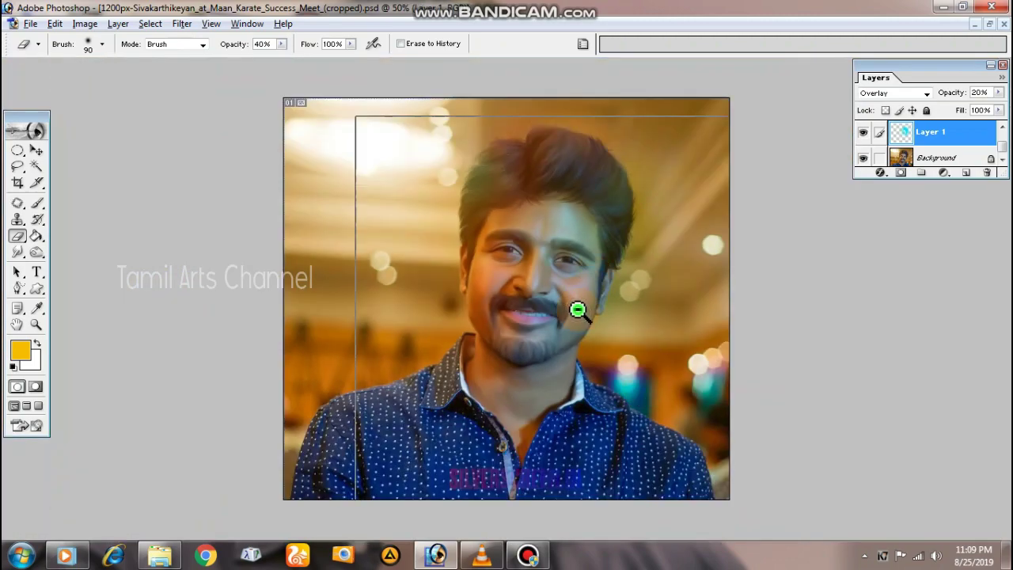
{"action": "left_click", "coordinate": [577, 309], "text": "alt"}
{"action": "left_click", "coordinate": [528, 306], "text": "ctrl"}
{"action": "key", "text": "alt+bracketleft"}
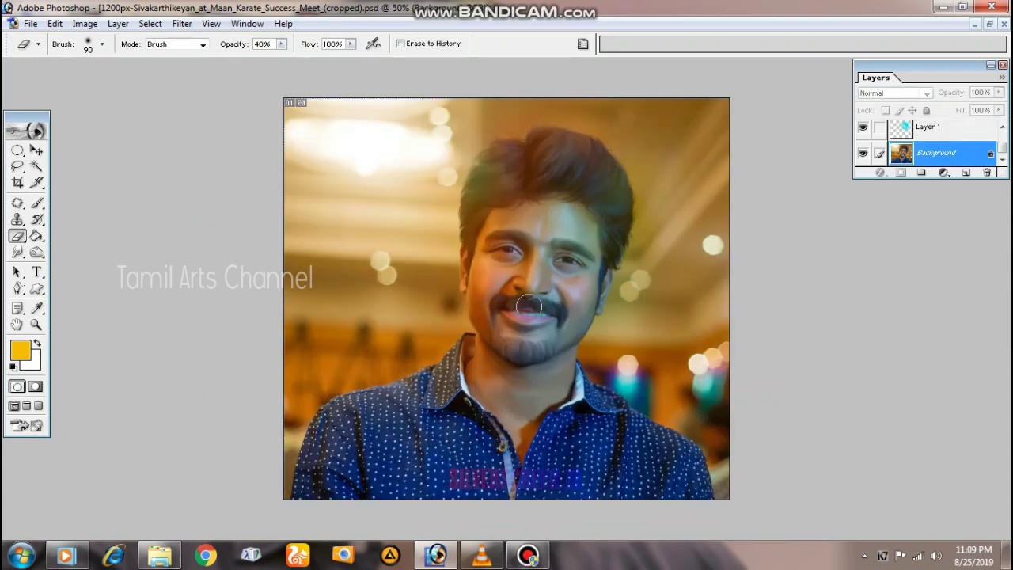